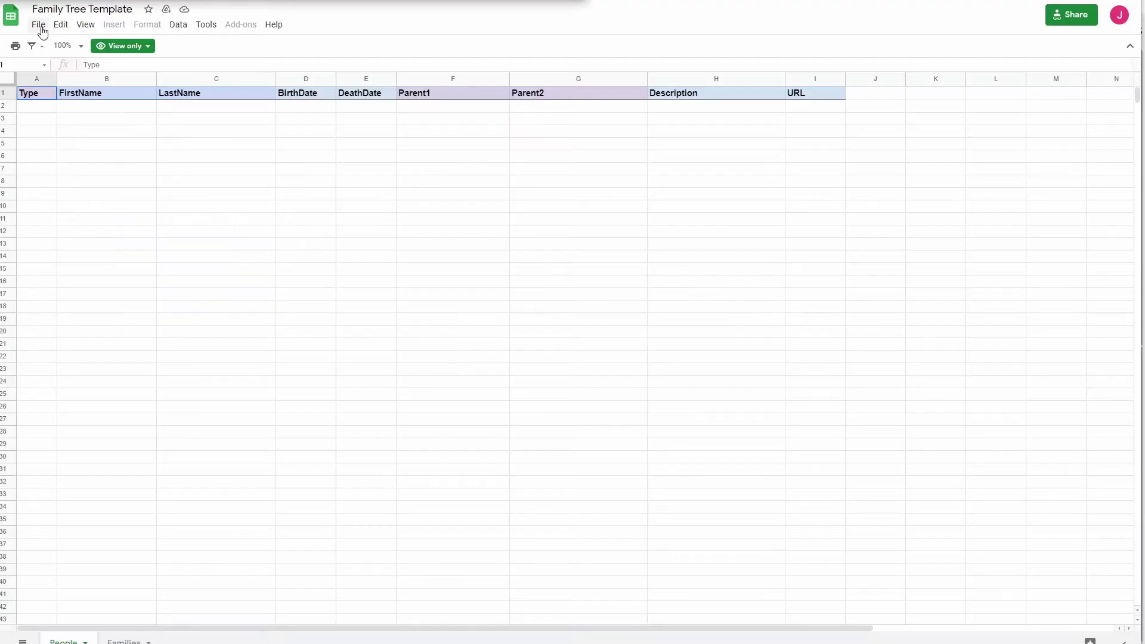
Use File > Make a copy to start an editable copy of the Family Tree Template.
click(38, 25)
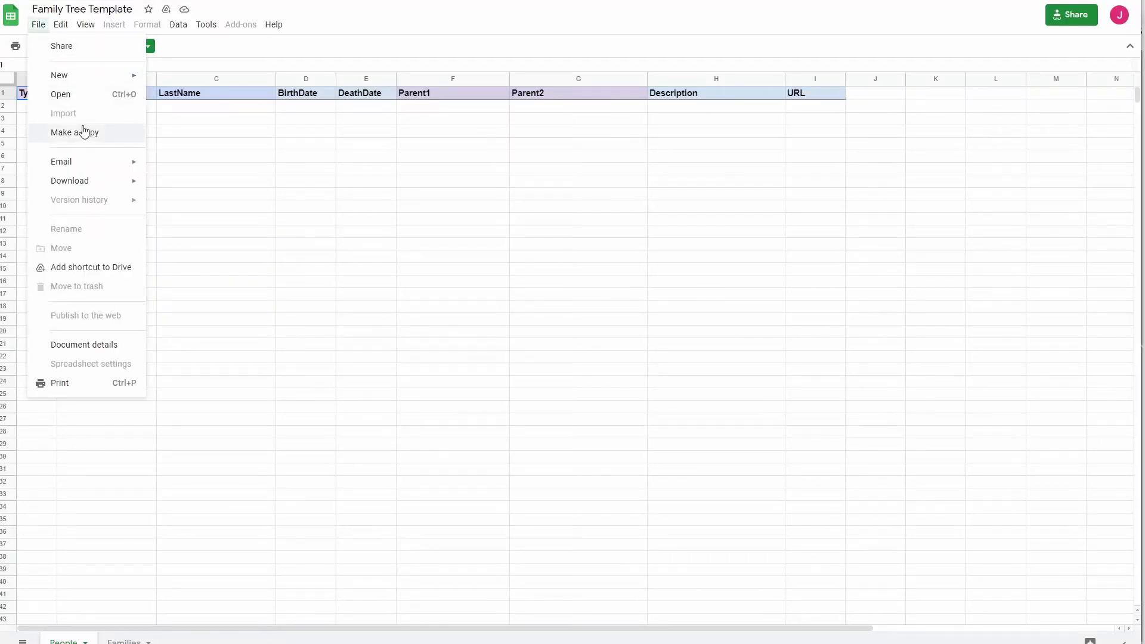
click(82, 132)
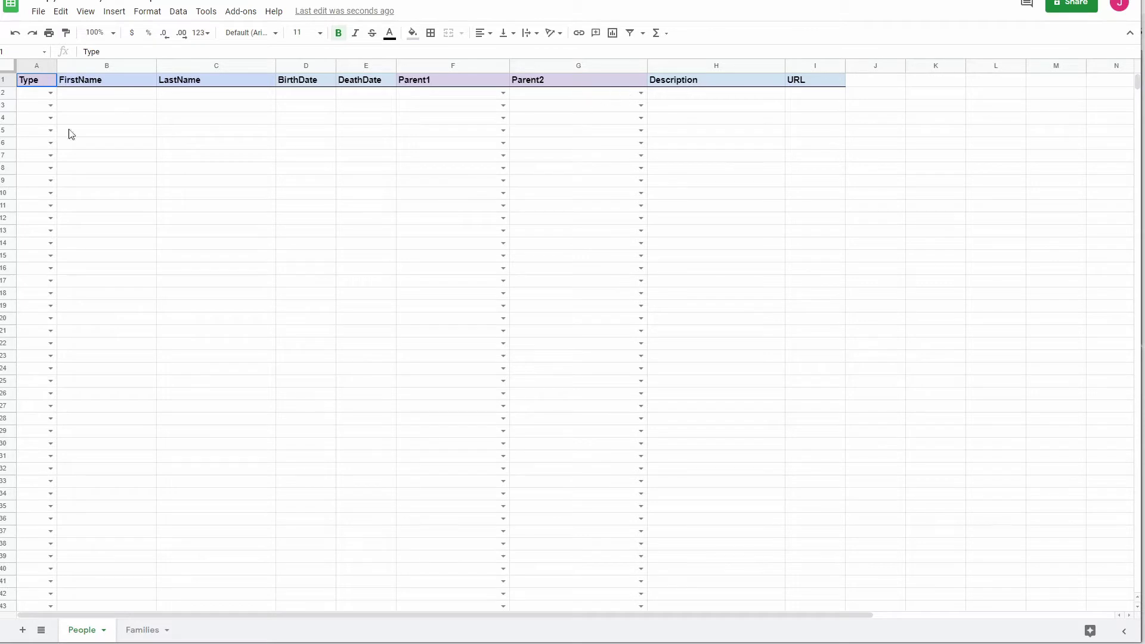
Enter male child one, born 1/1/1990, and Parent One in rows 2–3.
click(50, 94)
text(male)
key(Tab)
text(child)
key(Tab)
text(one)
key(Tab)
text(1/1/1990 male)
Enter female Parent Two and Grand Parent One, with death date 1/1/1985.
key(Tab)
text(Parent	One)
key(Return)
text(female)
key(Tab)
text(Parent	Two)
key(Return)
text(male)
key(Tab)
text(Grand Parent)
key(Tab)
text(One)
key(Tab)
key(Tab)
text(1/1/1985)
key(Tab)
key(Up)
key(Up)
key(Up)
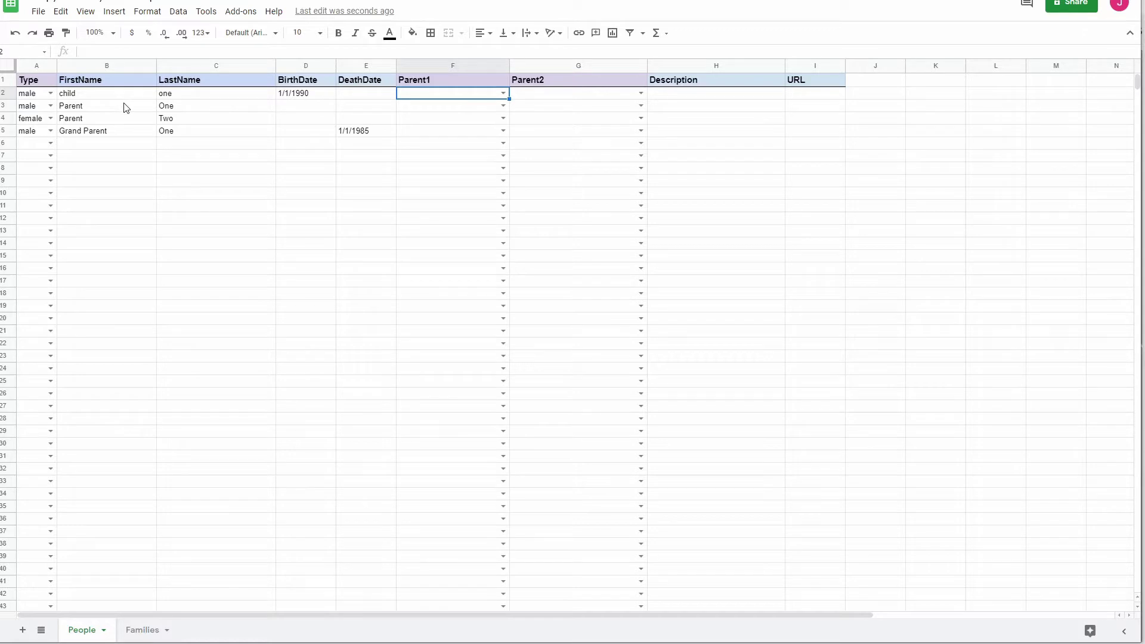
Pick Parent One and Parent Two as child one's parents, and Grand Parent One for Parent One.
click(501, 94)
click(463, 126)
click(641, 94)
click(574, 143)
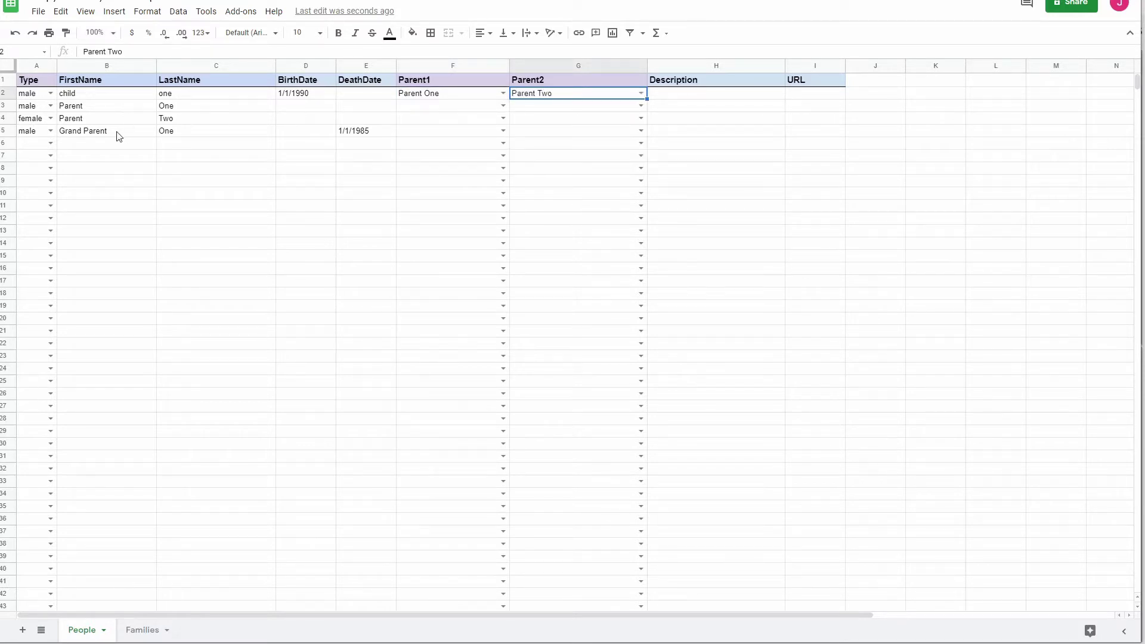
click(503, 106)
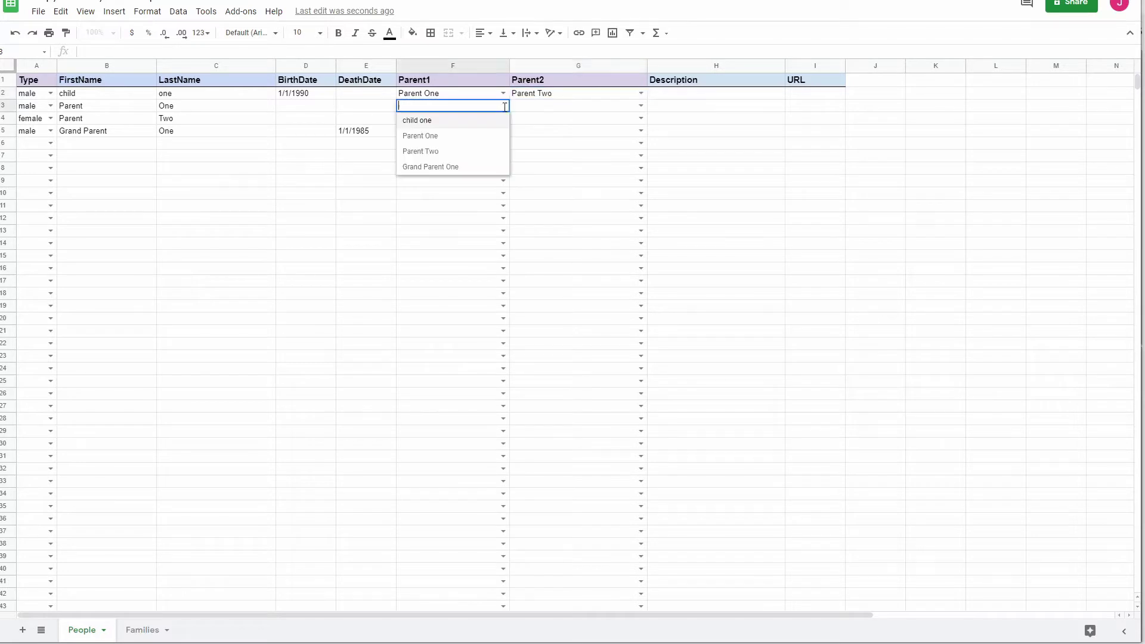
click(447, 173)
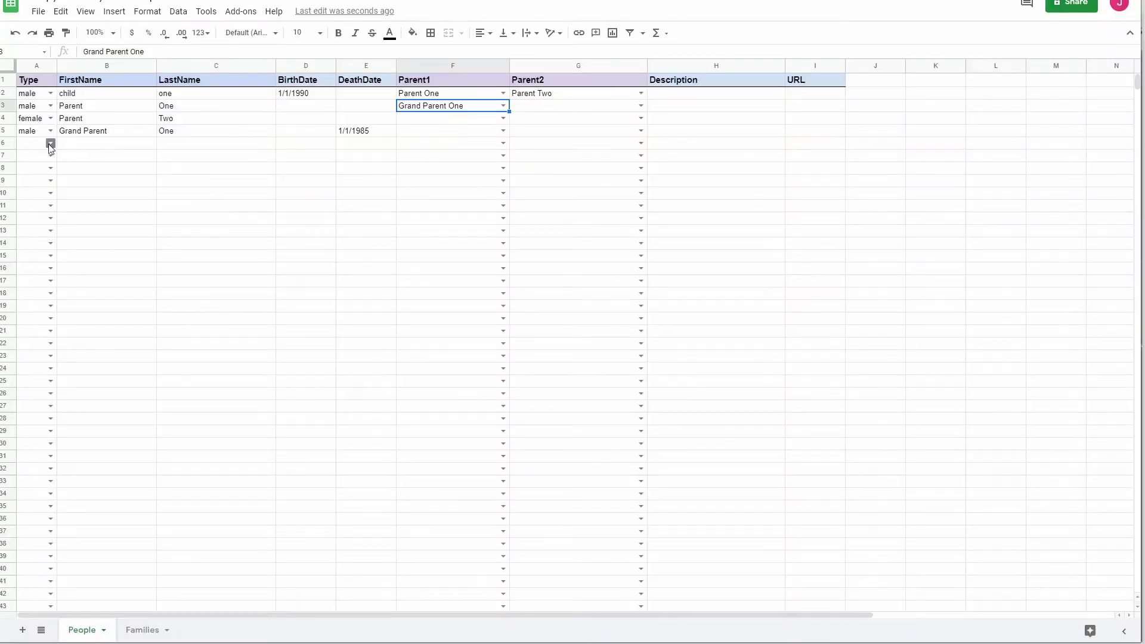
Add a female person named Spouse One in row 6 of People.
click(50, 143)
click(28, 171)
click(78, 146)
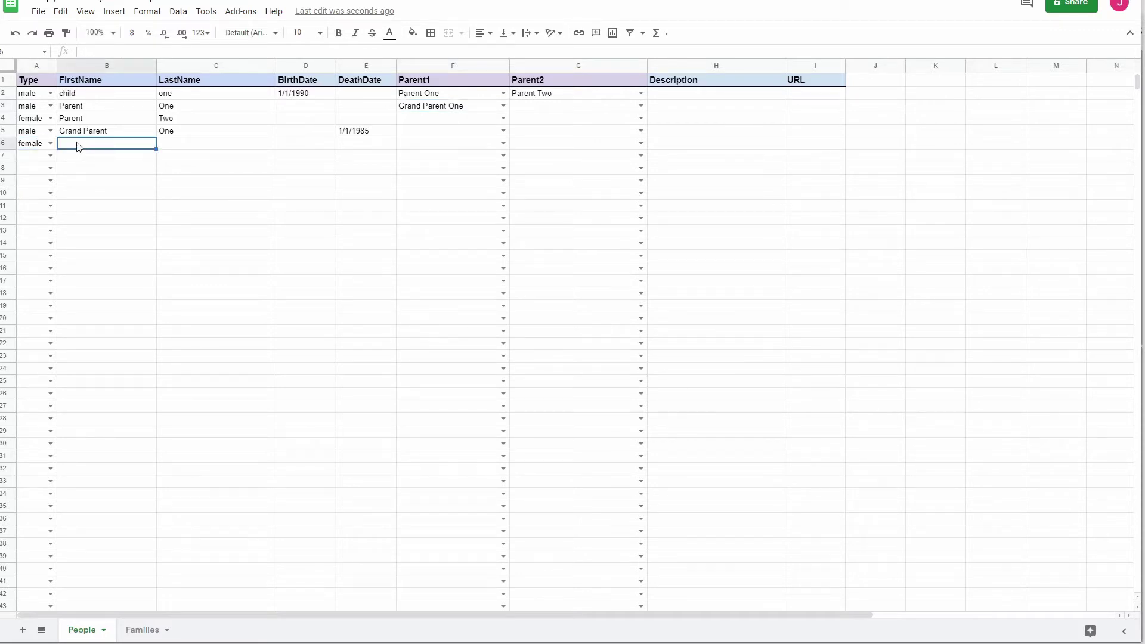
text(Spoise)
key(BackSpace)
key(BackSpace)
key(BackSpace)
text(use)
key(Tab)
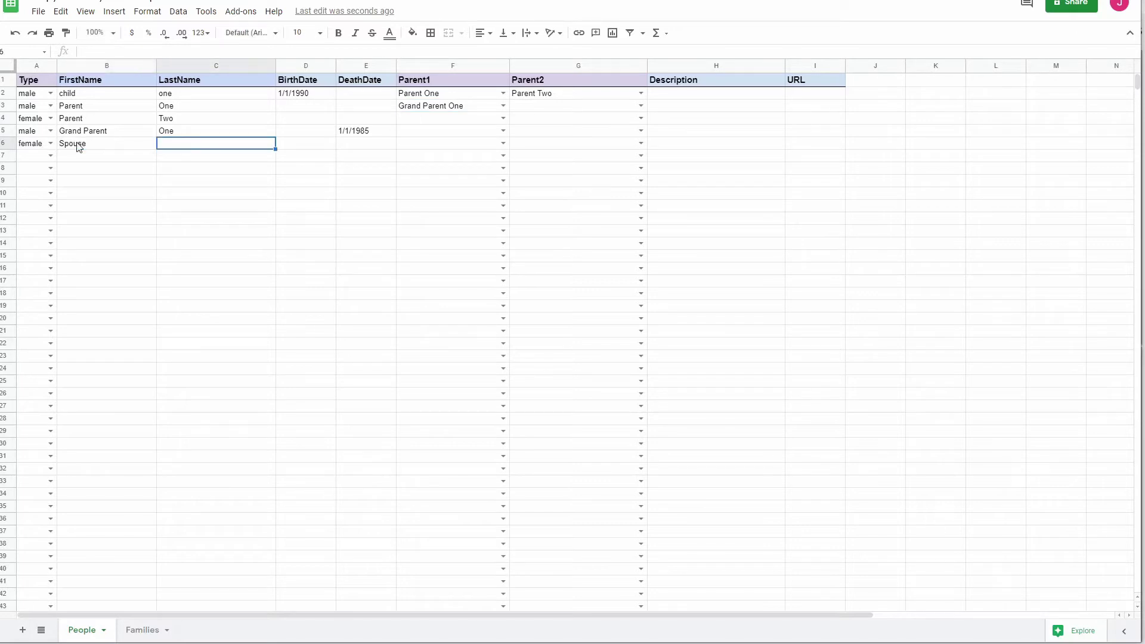
text(One)
key(Return)
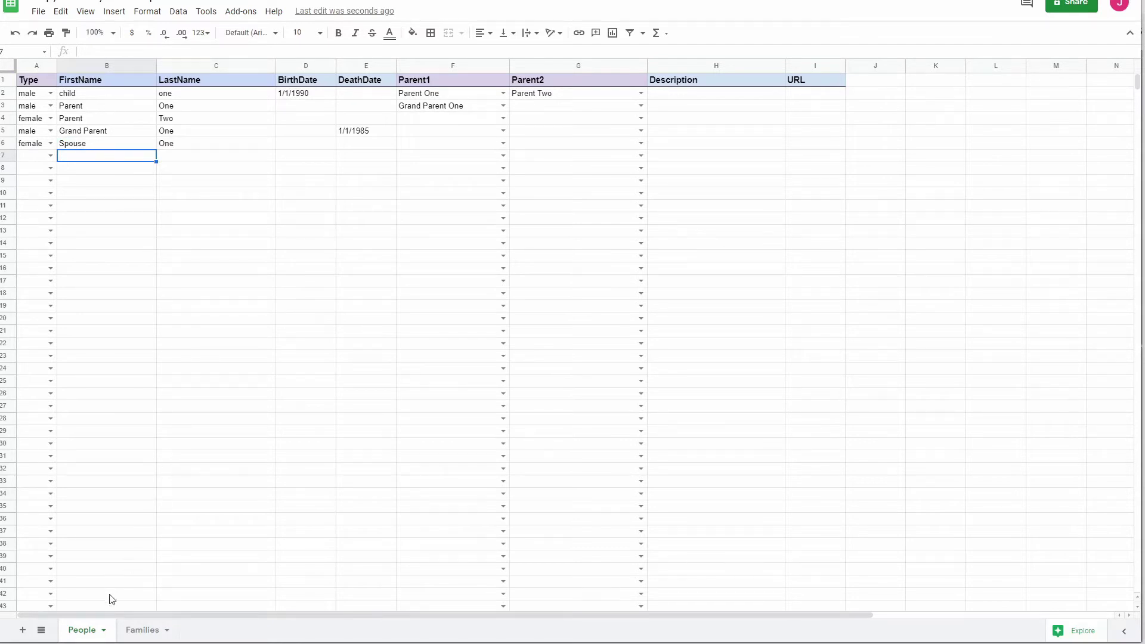
On the Families sheet, pair child one as Spouse1 with Spouse One as Spouse2.
click(143, 631)
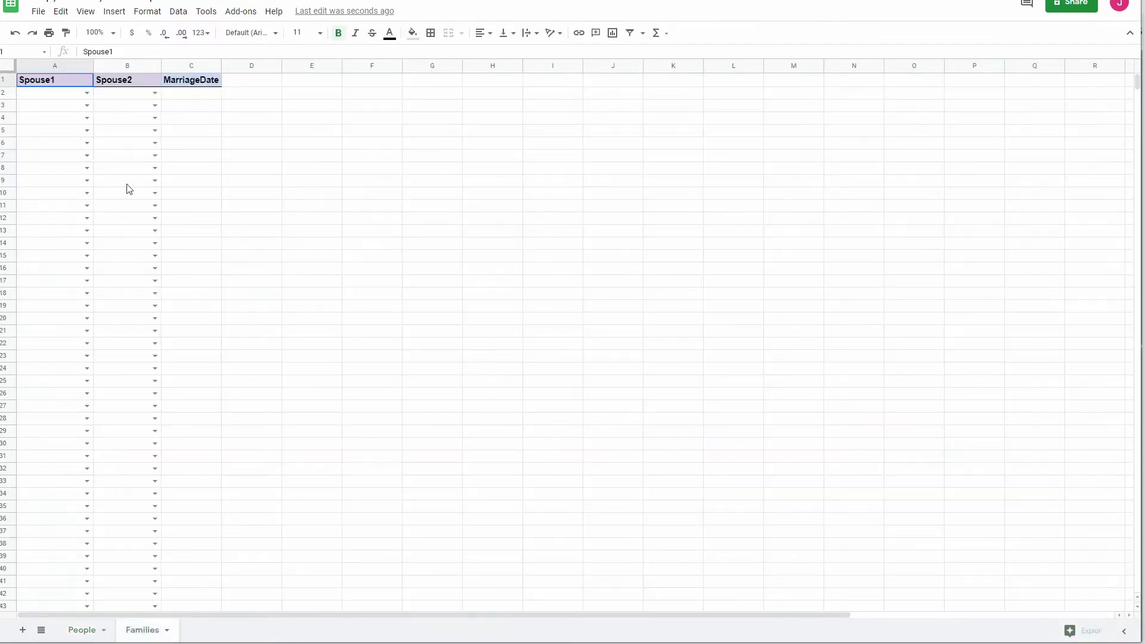
click(87, 93)
click(76, 115)
click(154, 94)
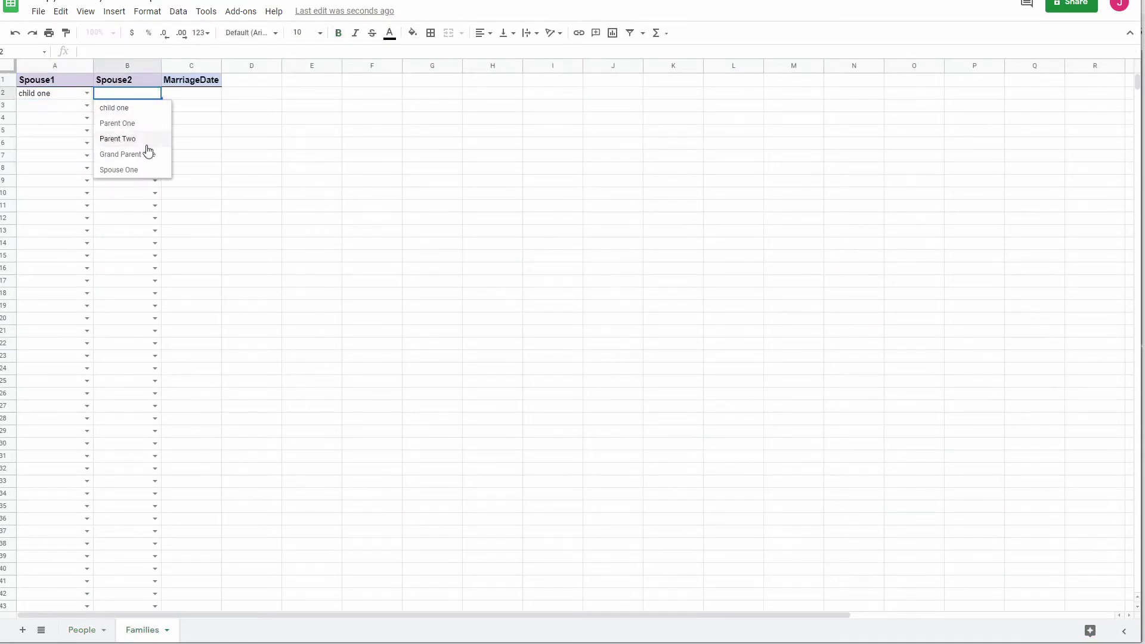
click(142, 170)
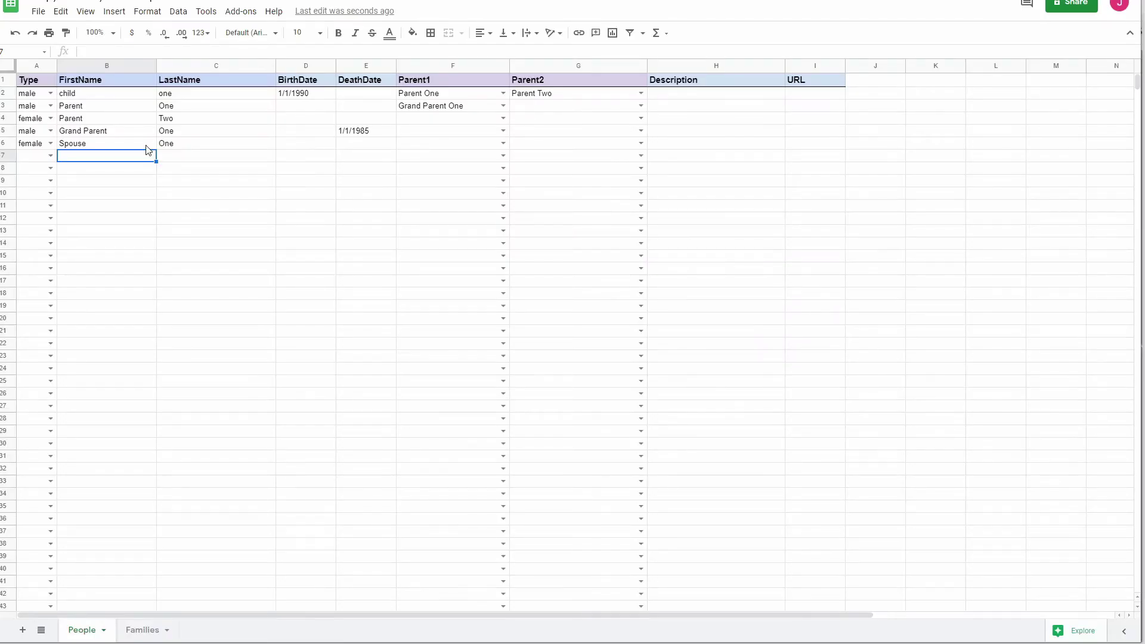
Clear Spouse One's Type value in A6.
key(Up)
key(Left)
key(Delete)
key(Down)
Copy Spouse One's name from B6:C6 and paste it into row 7.
click(146, 146)
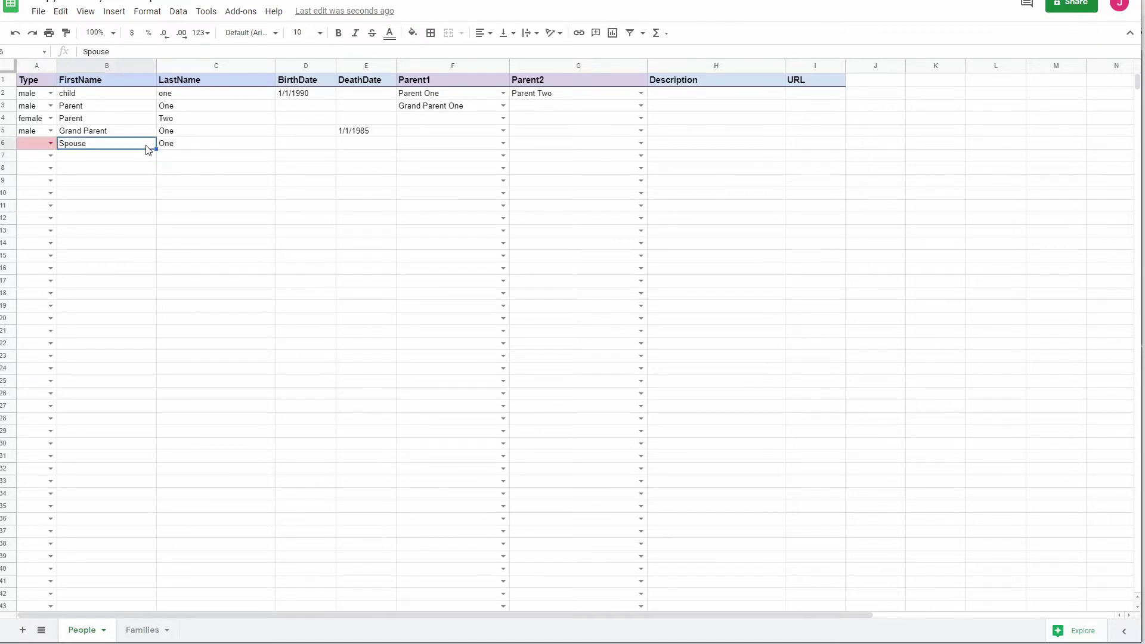
key(Left)
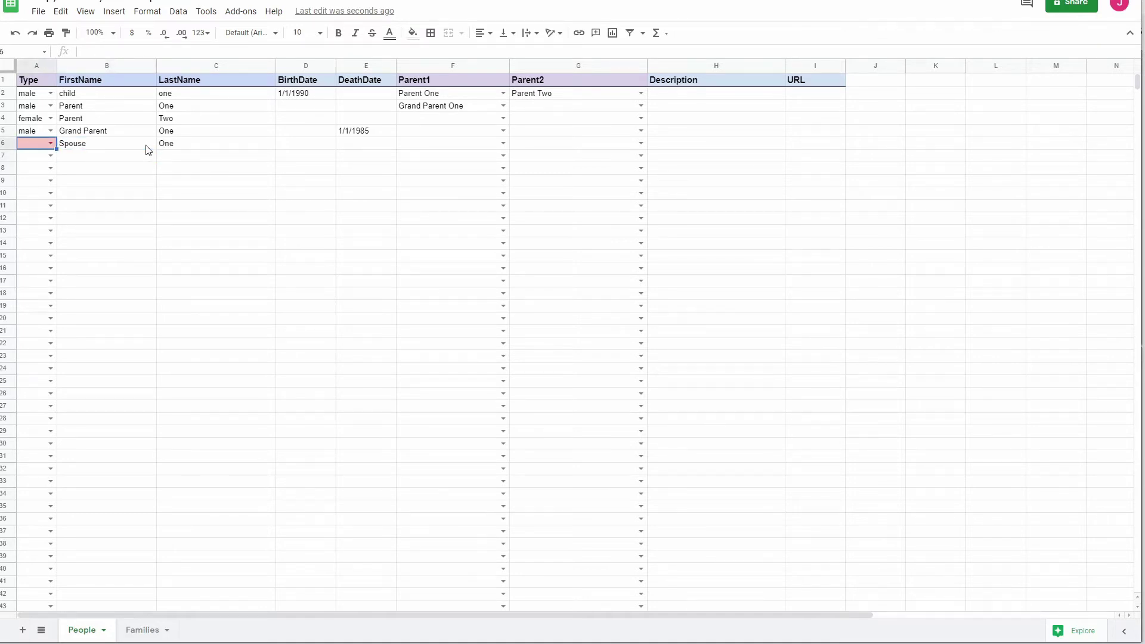
click(147, 149)
key(shift+Right)
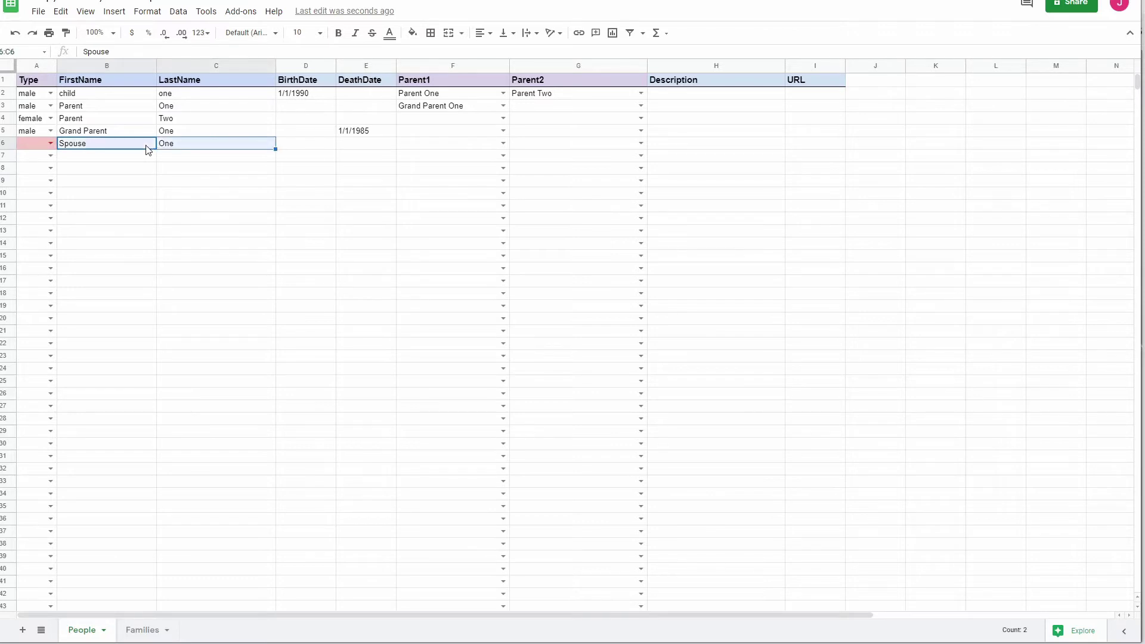
key(ctrl+c)
click(131, 158)
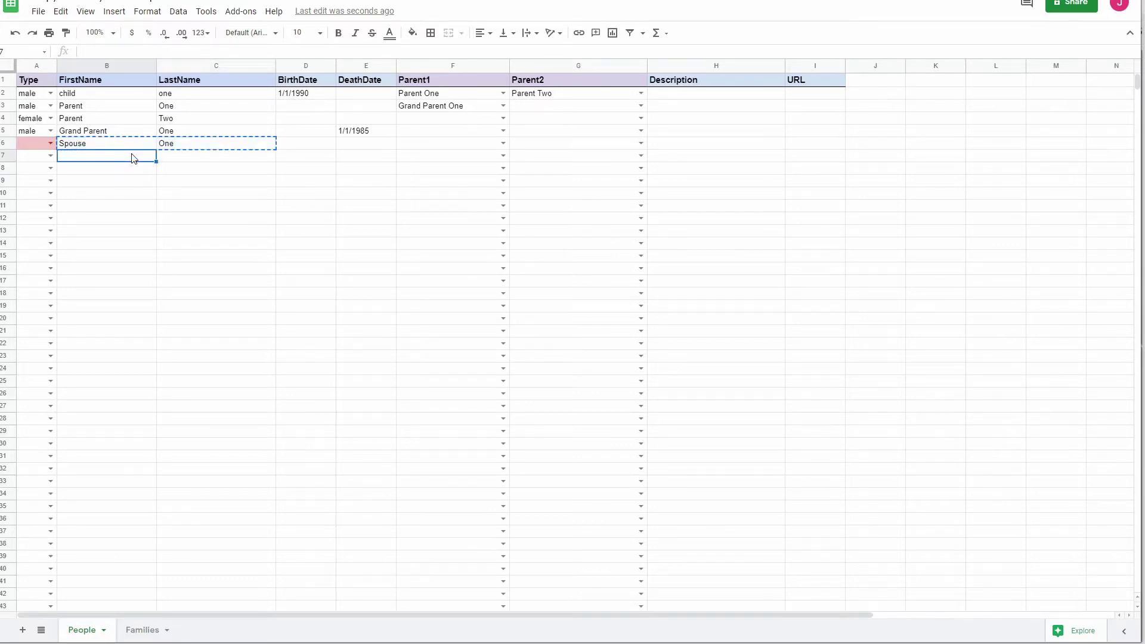
key(ctrl+v)
click(132, 172)
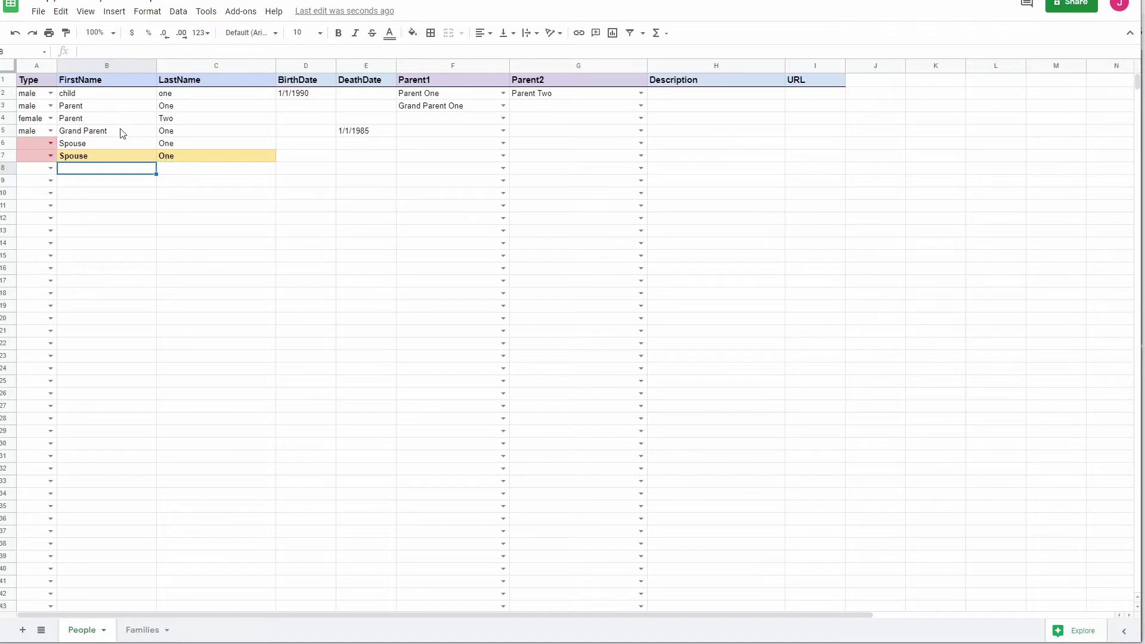
Delete Grand Parent One's name in B5:C5, invalidating Parent One's parent link.
drag(122, 133, 208, 137)
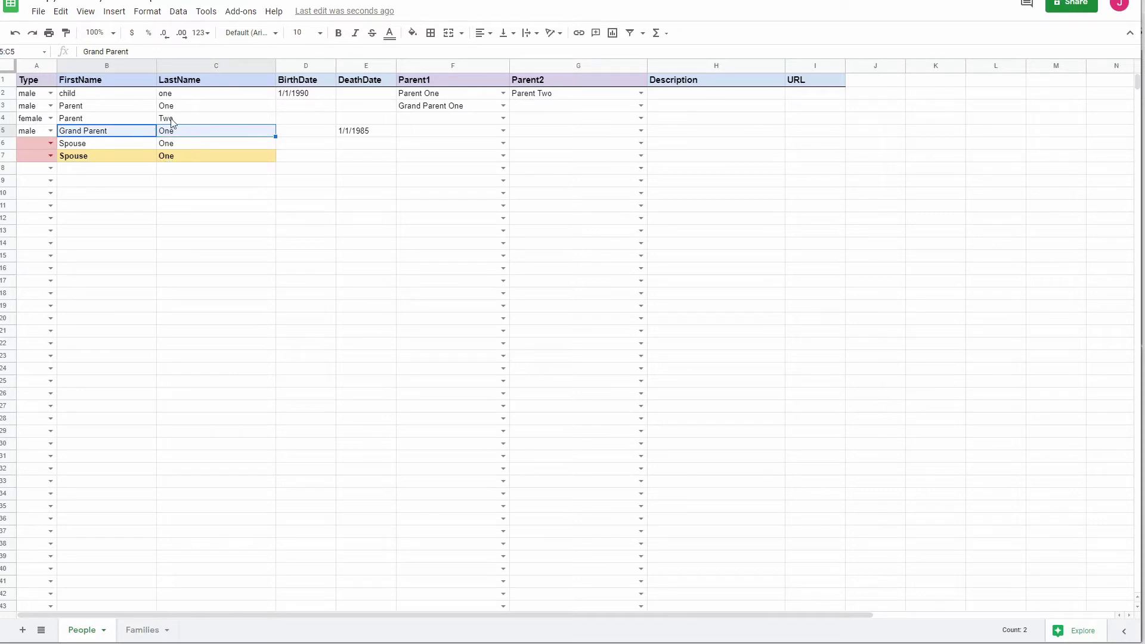
key(Delete)
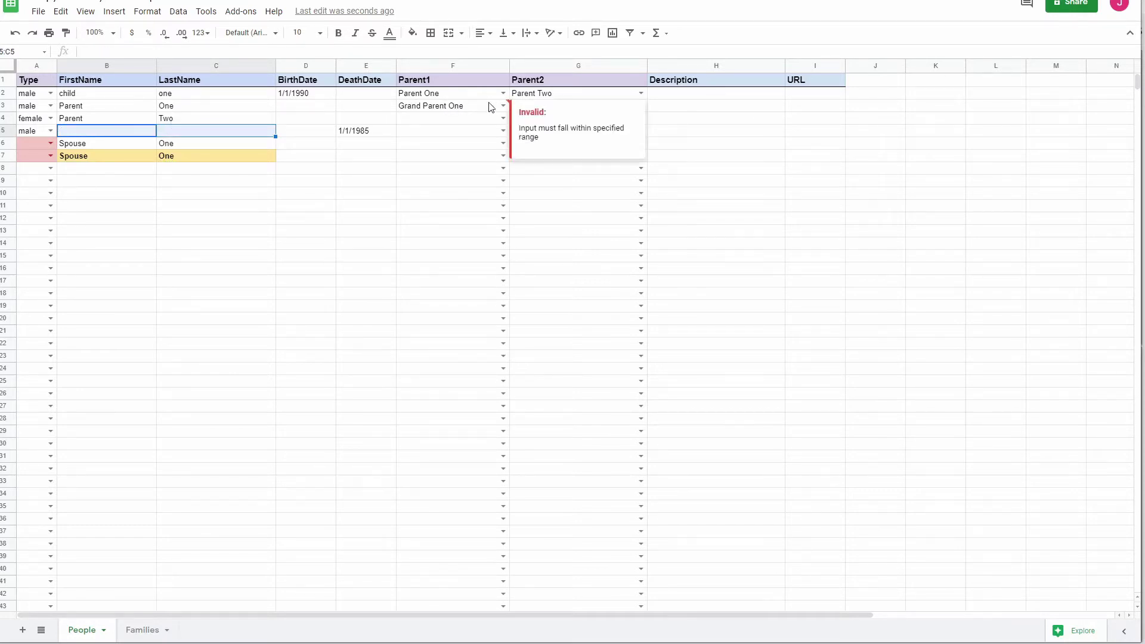
mouse_move(488, 110)
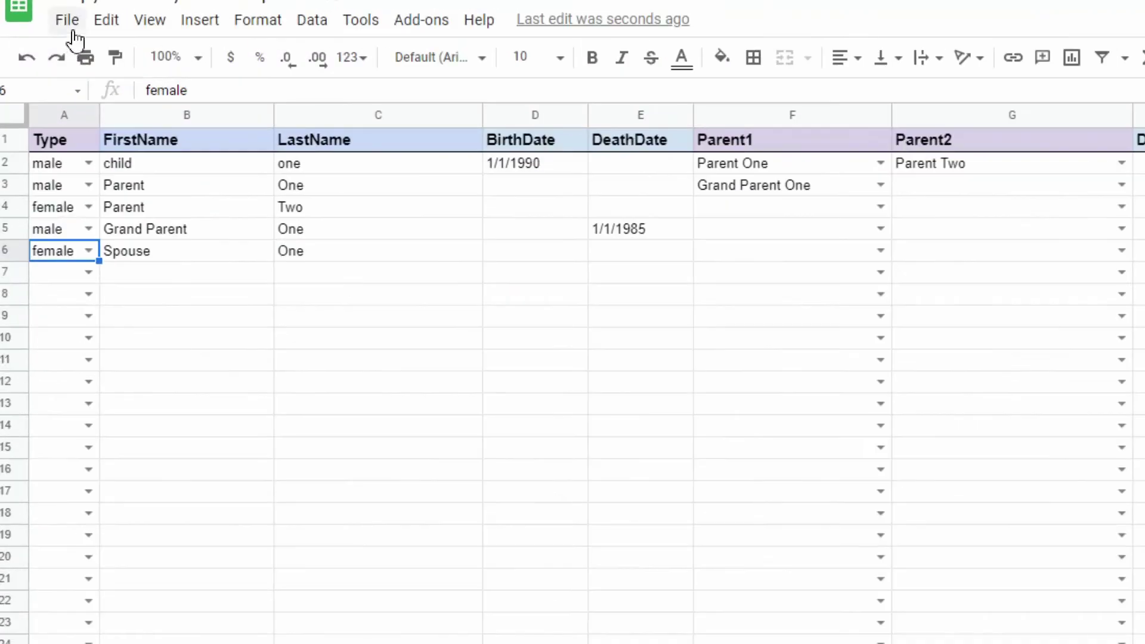
Download the spreadsheet as a Microsoft Excel (.xlsx) file via File > Download.
click(70, 22)
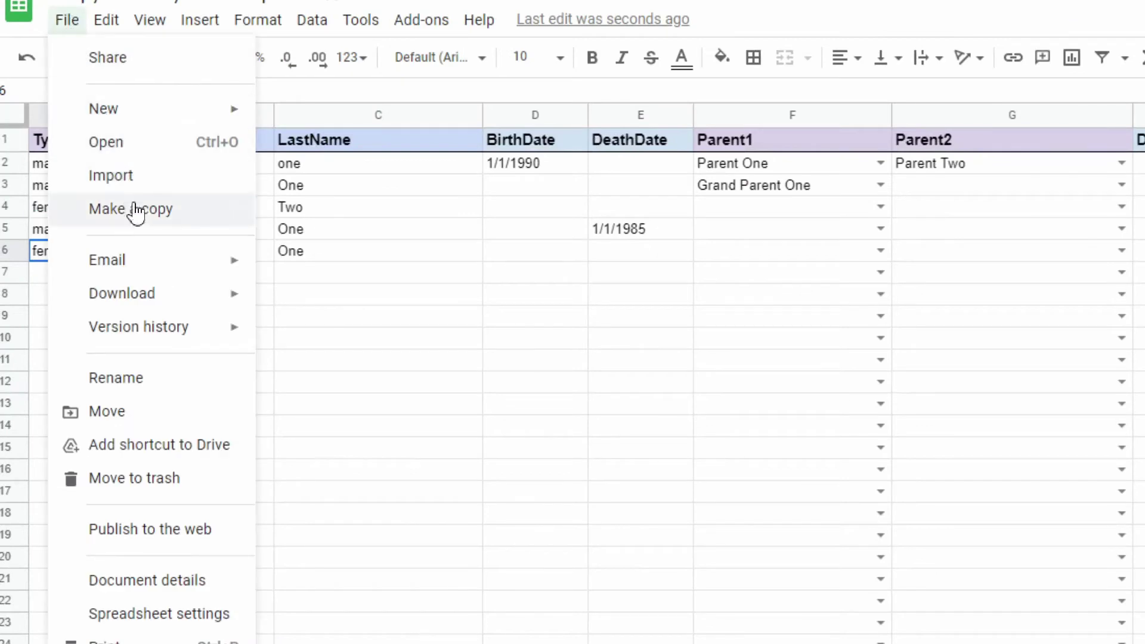
mouse_move(161, 298)
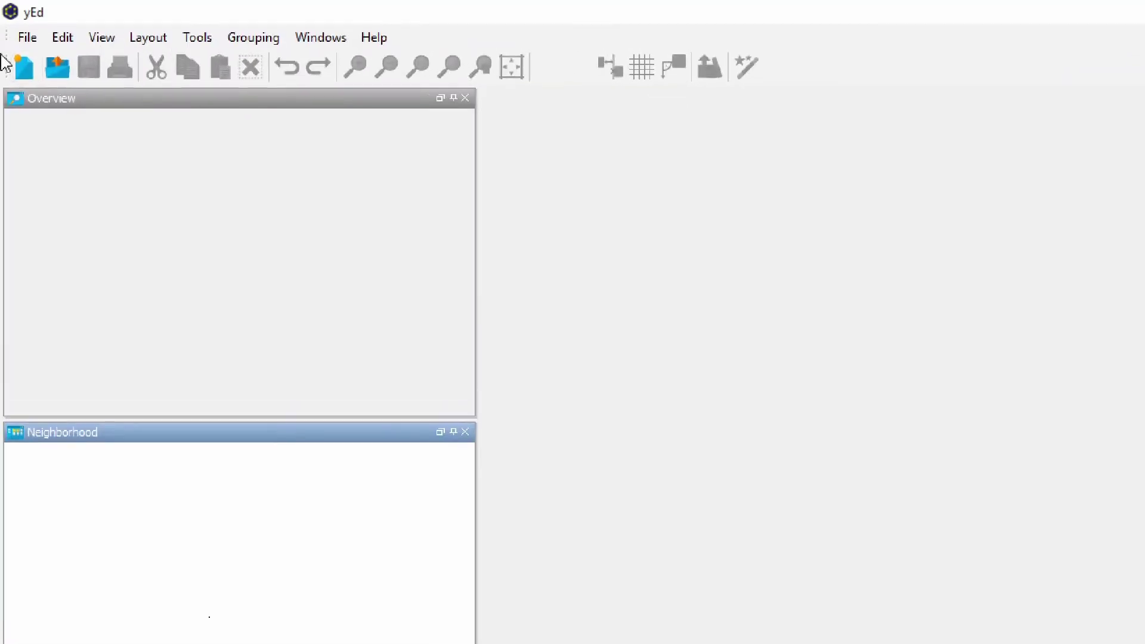
Start a new diagram and add a palette section named FamilyTree via Edit > Manage Palette.
click(20, 68)
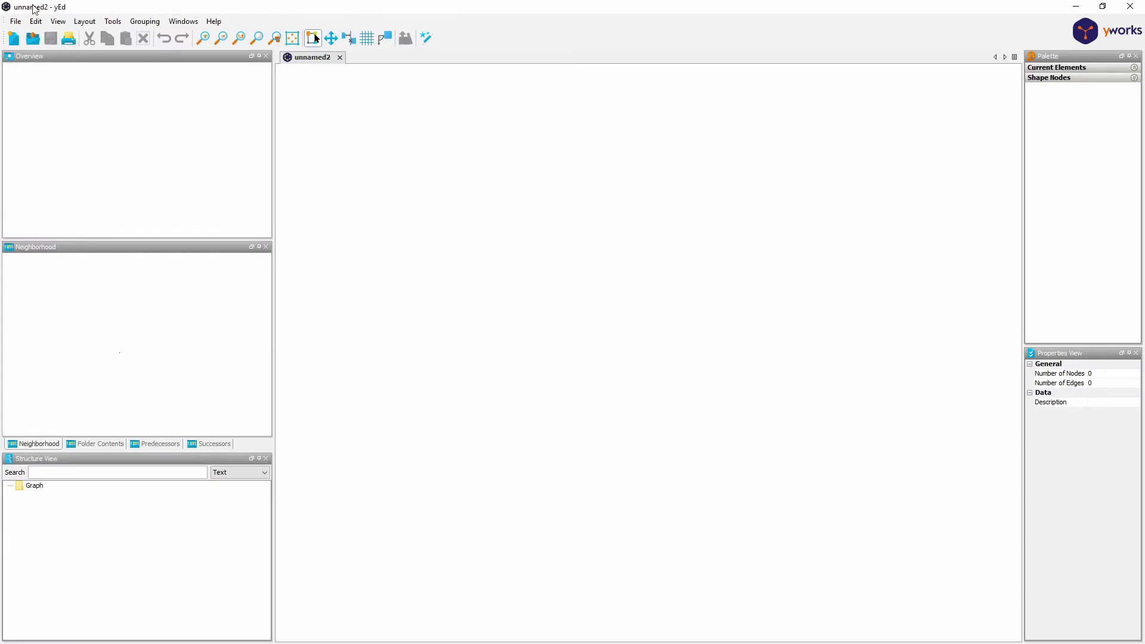
click(36, 22)
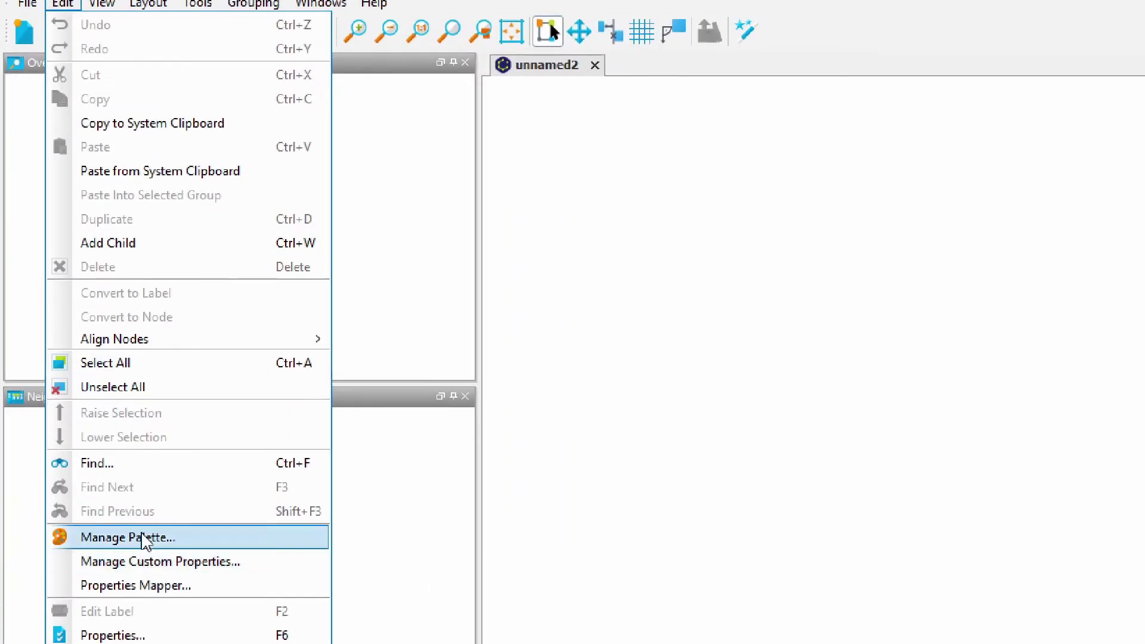
click(143, 572)
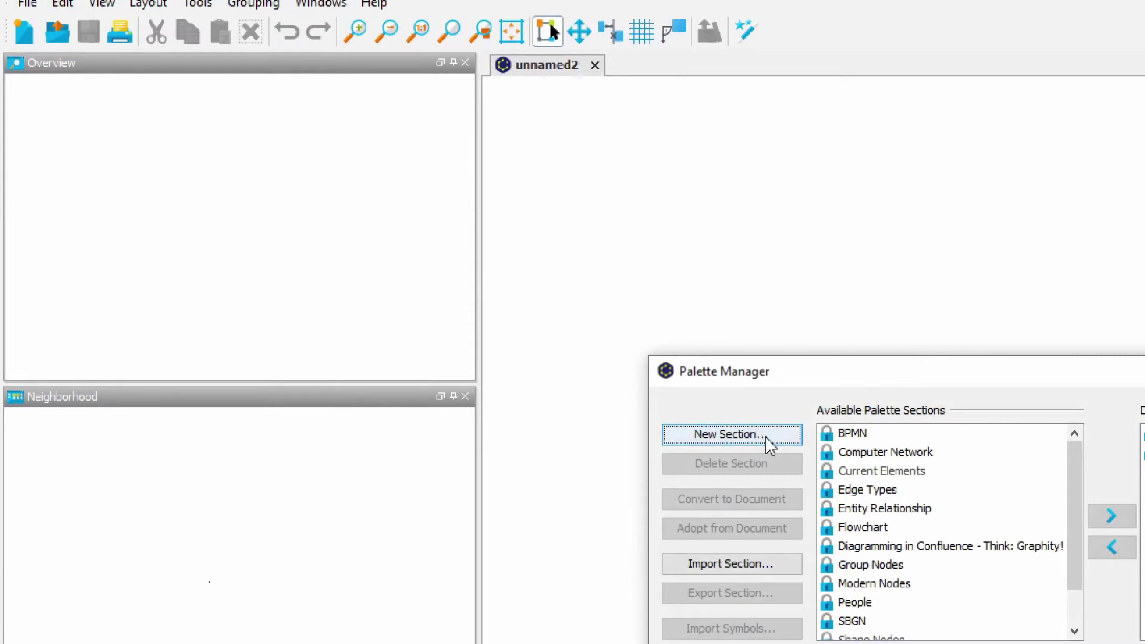
click(772, 435)
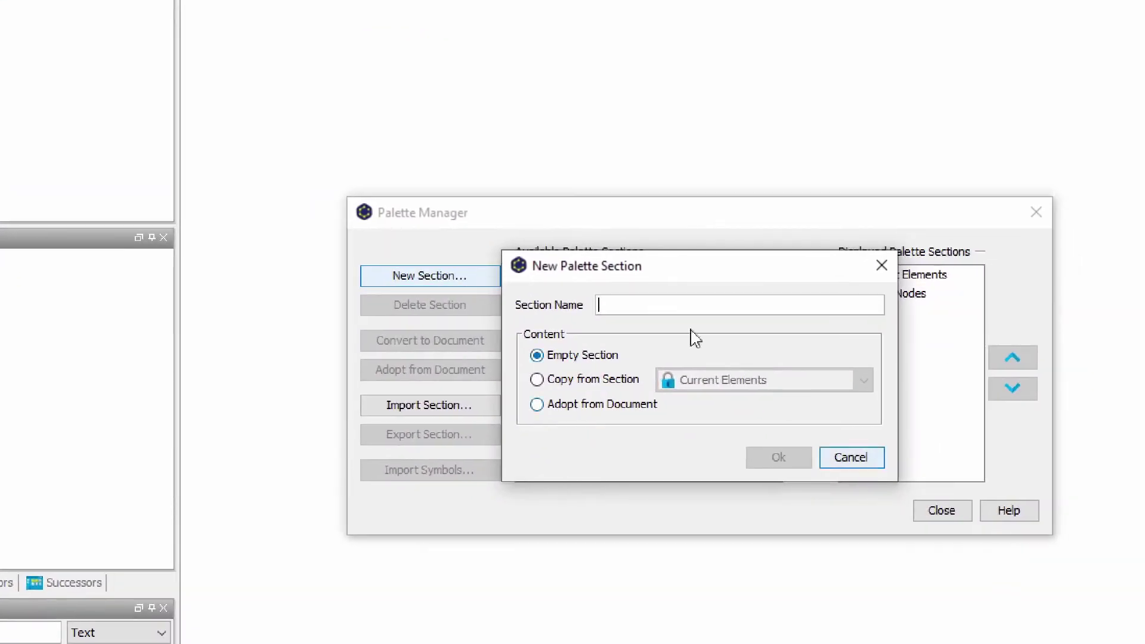
text(FAmily)
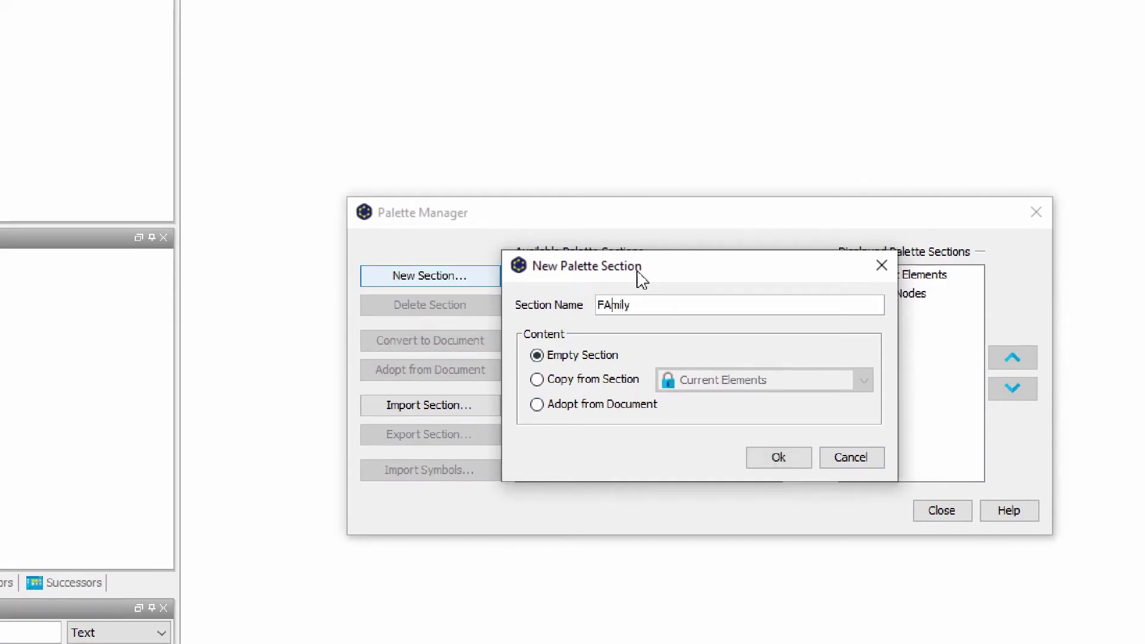
key(BackSpace)
text(a)
key(End)
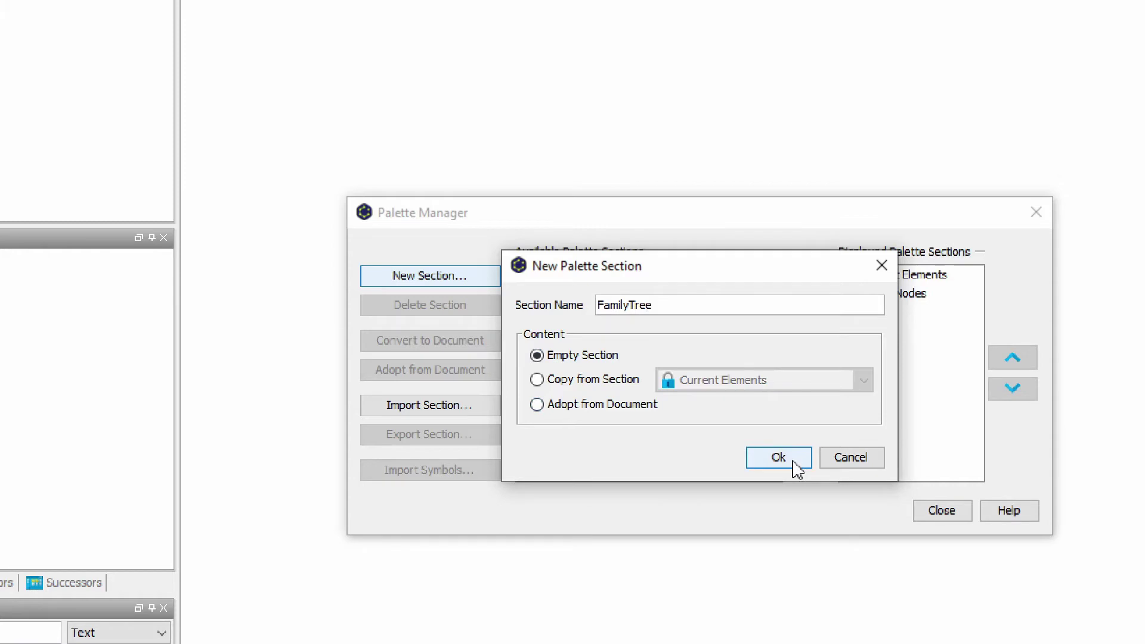
click(794, 463)
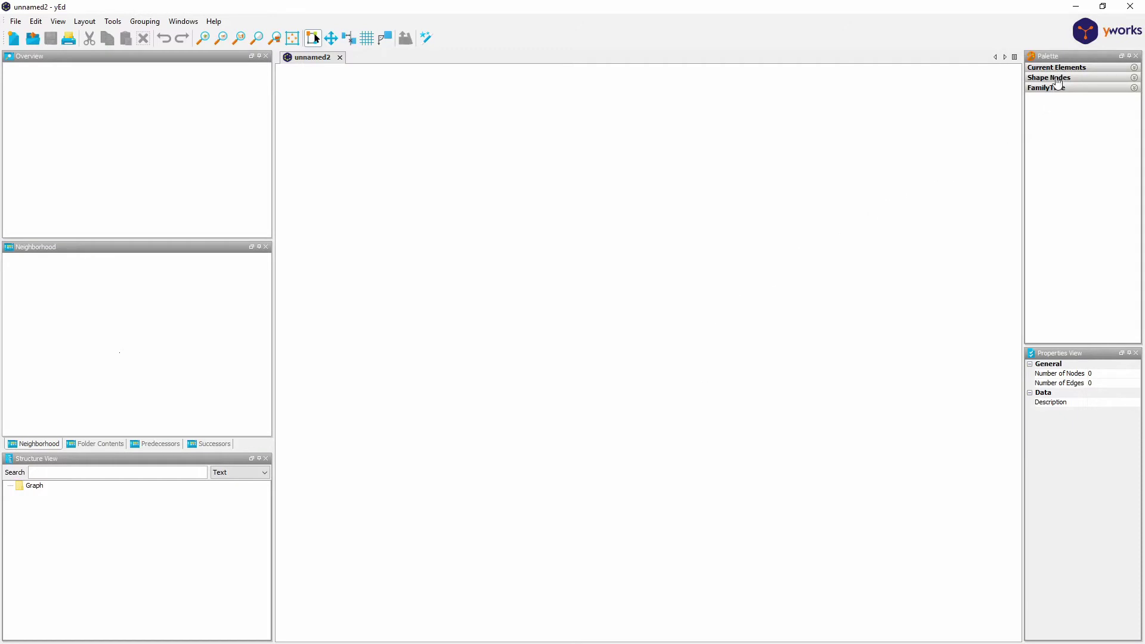
Drag a rounded rectangle from Shape Nodes onto the canvas, enlarge it to card size and reposition it.
click(1058, 82)
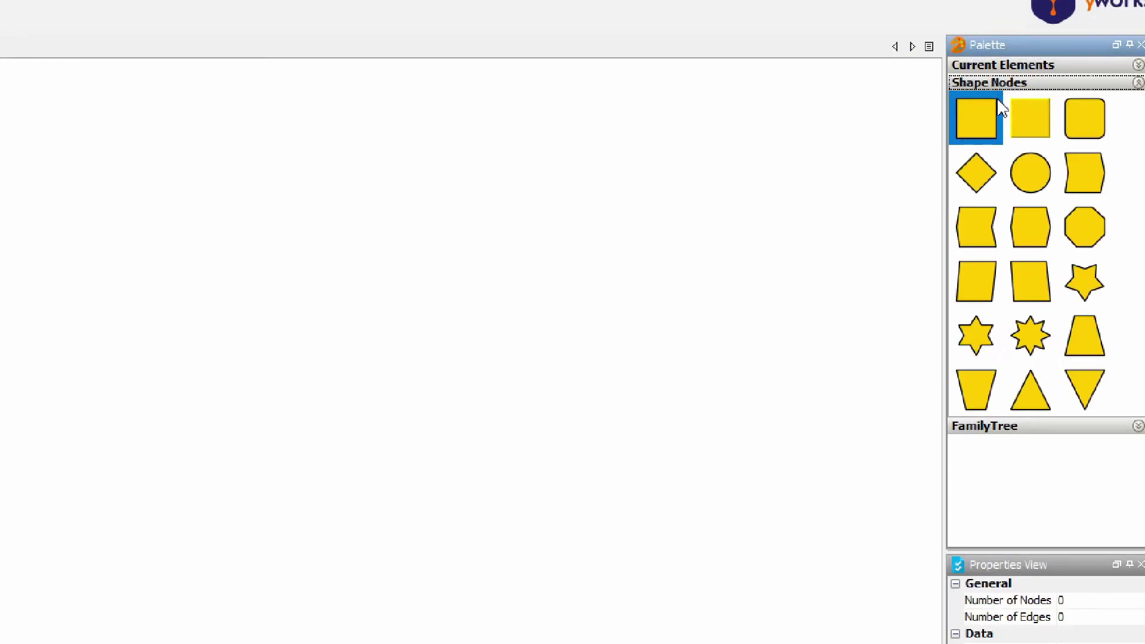
drag(1073, 123, 415, 237)
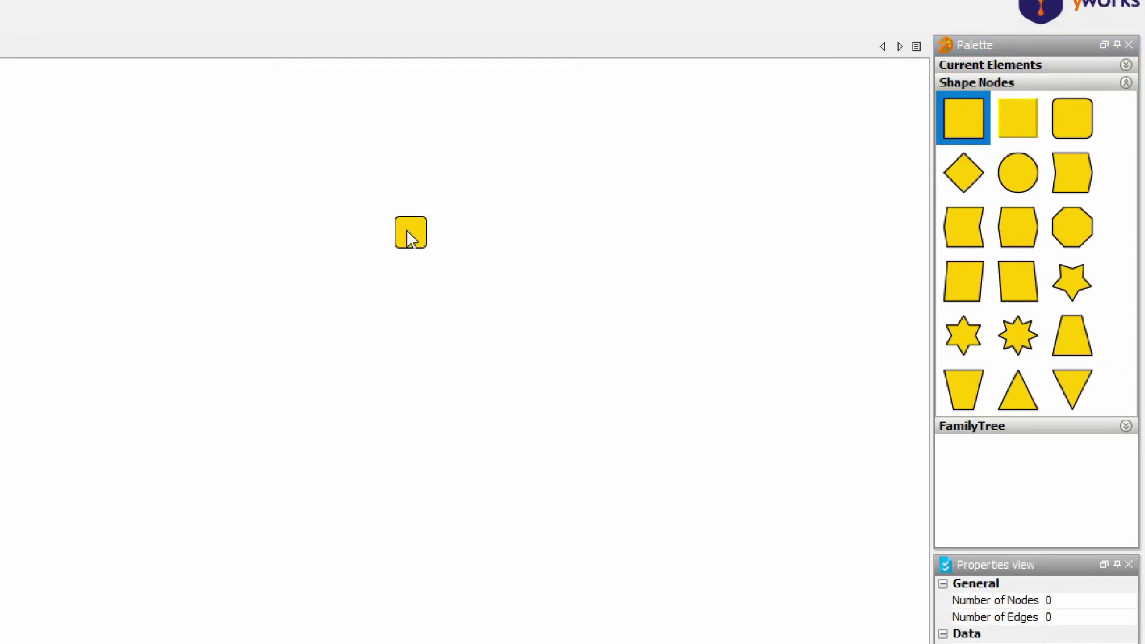
scroll(406, 229, up, 5)
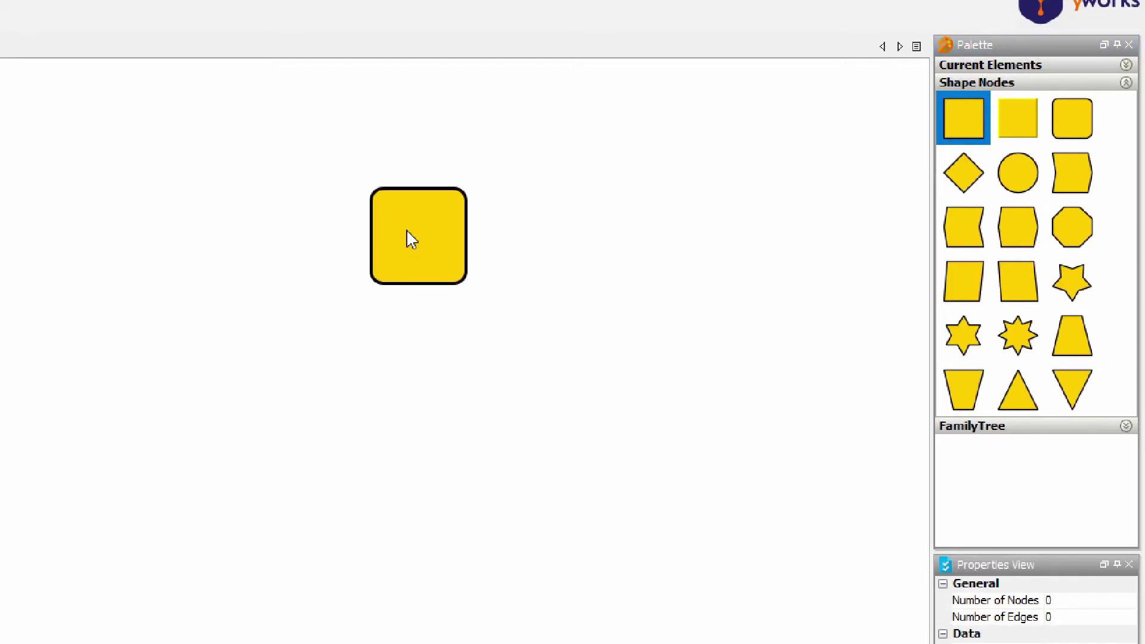
click(463, 271)
drag(481, 298, 751, 531)
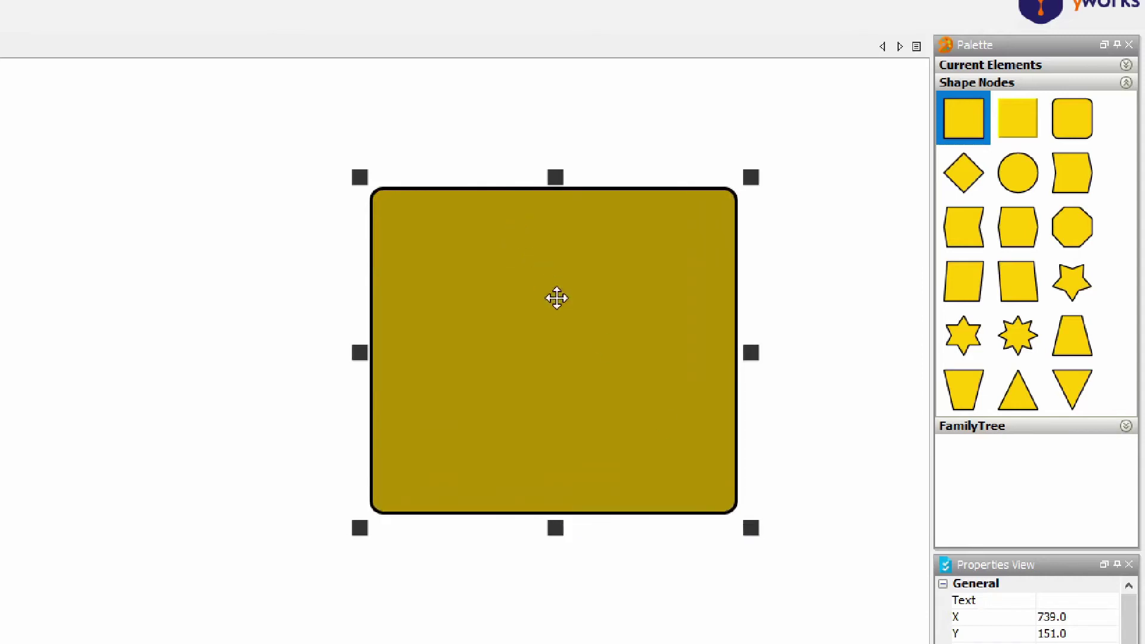
drag(557, 299, 427, 260)
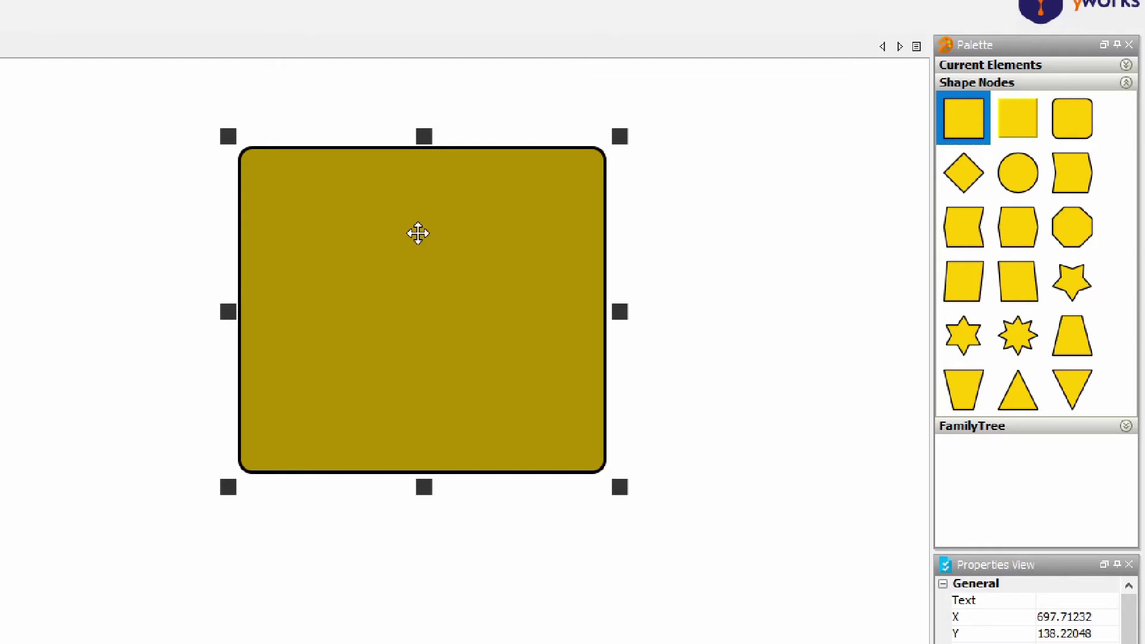
click(729, 227)
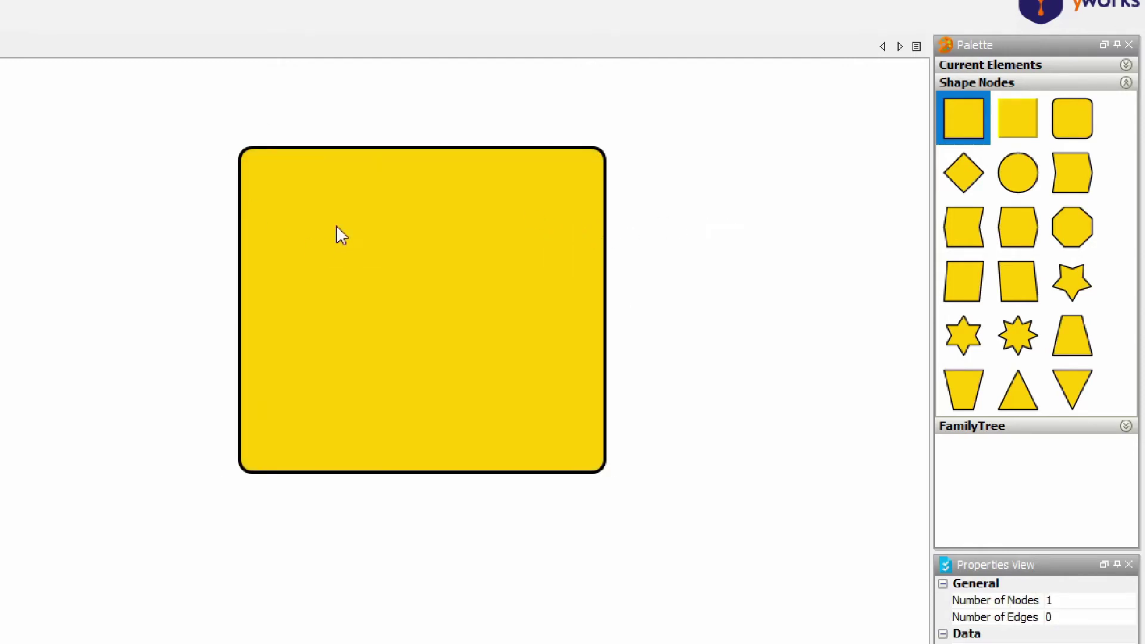
Dock the Edit > Find panel and set its Node Labels criterion to select by Index.
click(58, 21)
mouse_move(32, 23)
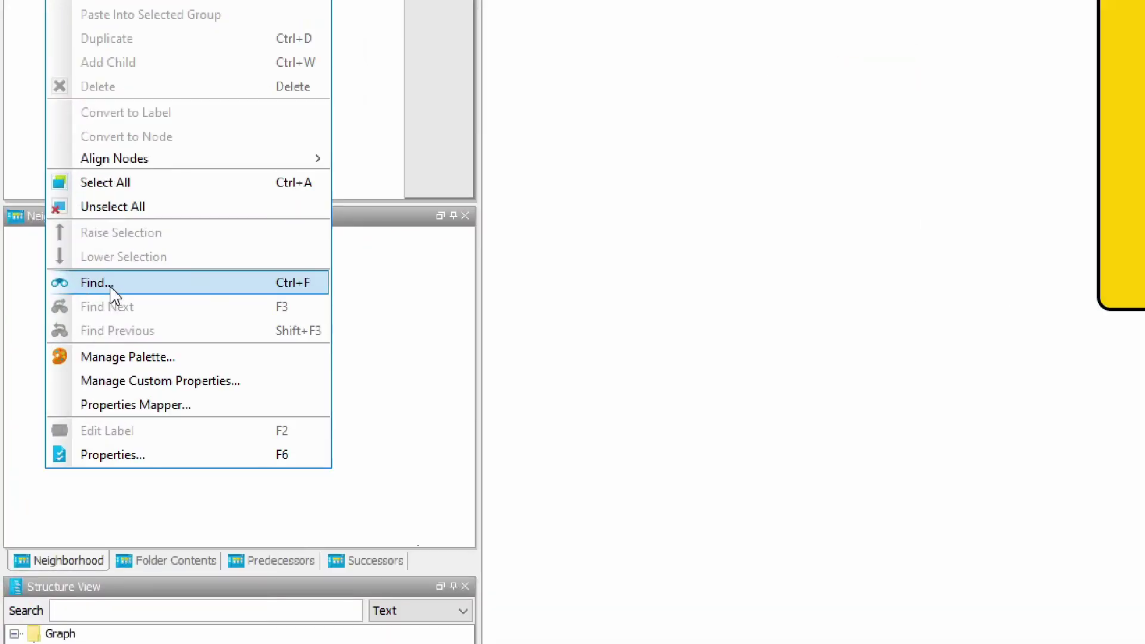
click(111, 285)
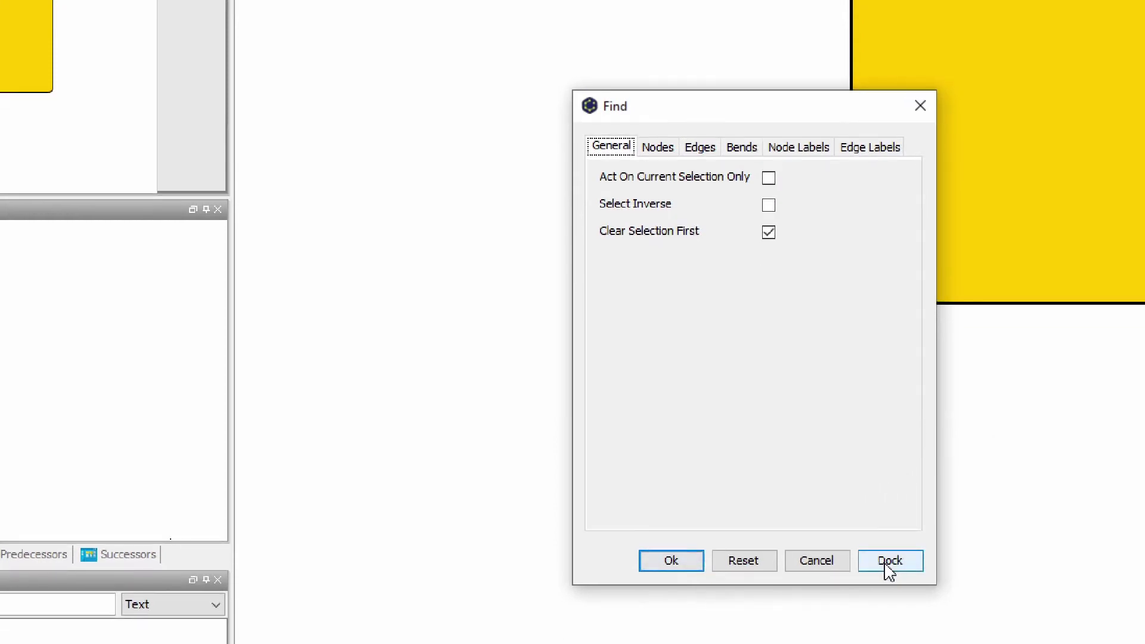
click(893, 566)
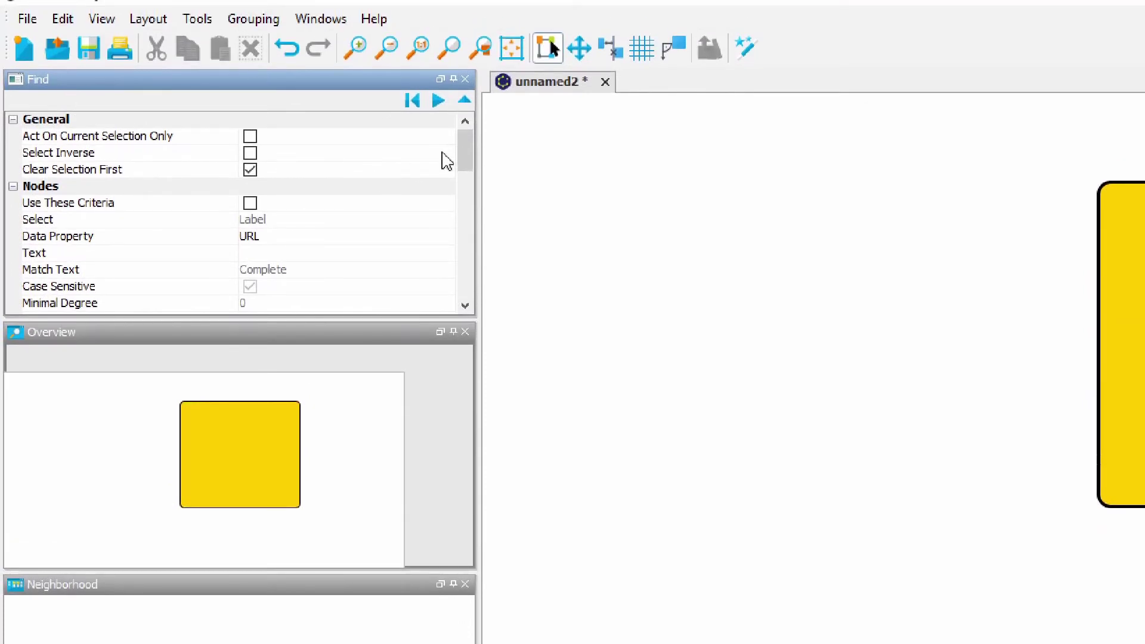
drag(463, 133, 471, 250)
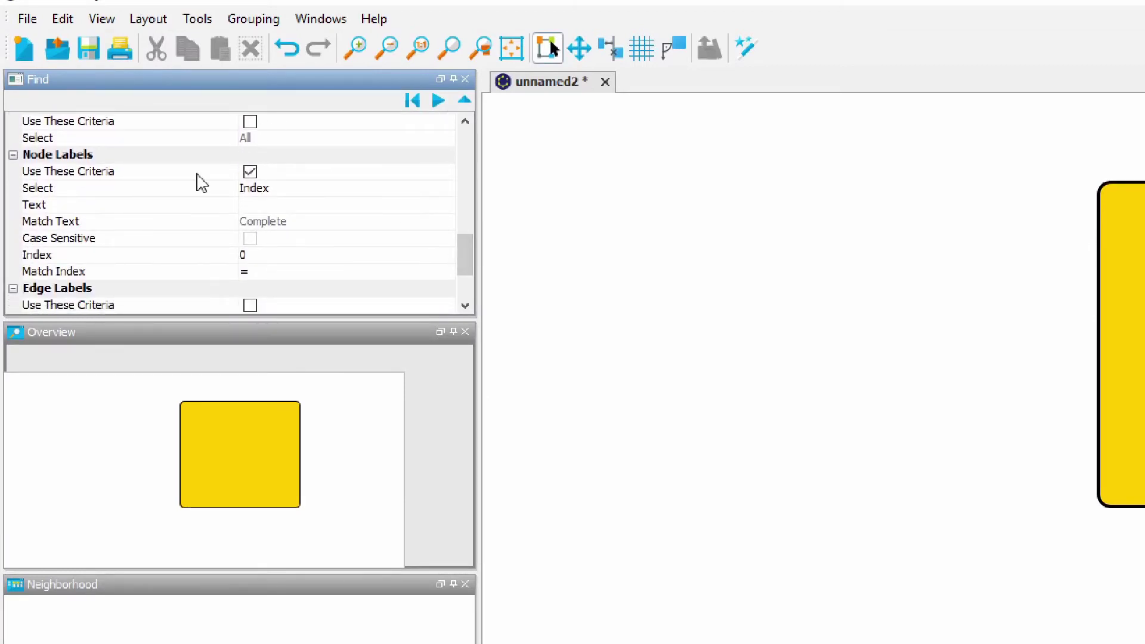
click(266, 189)
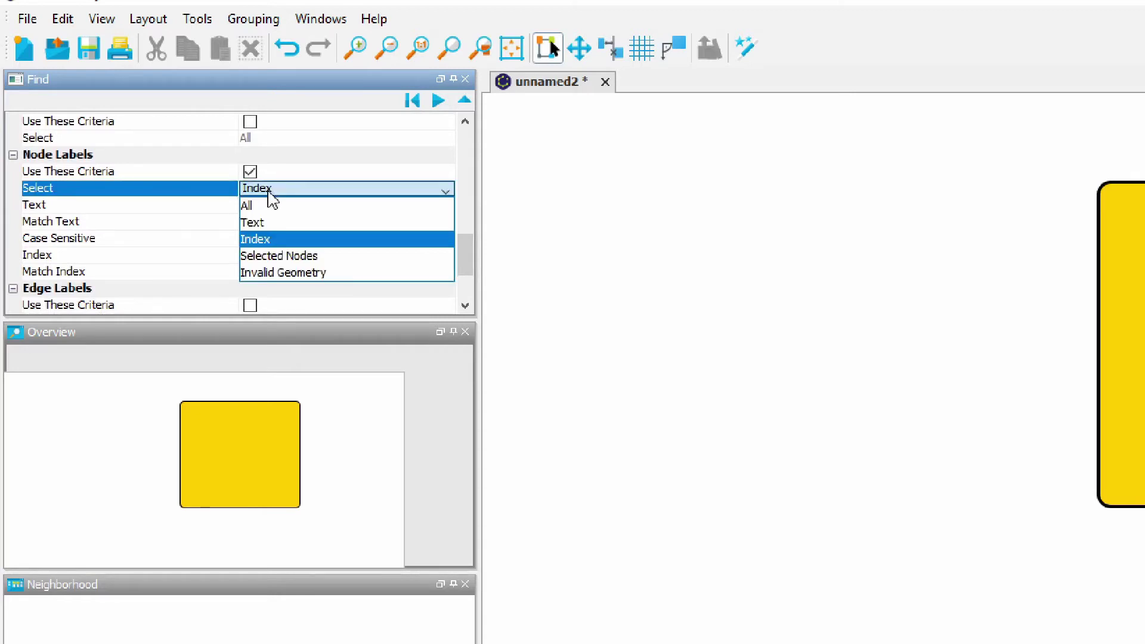
click(282, 243)
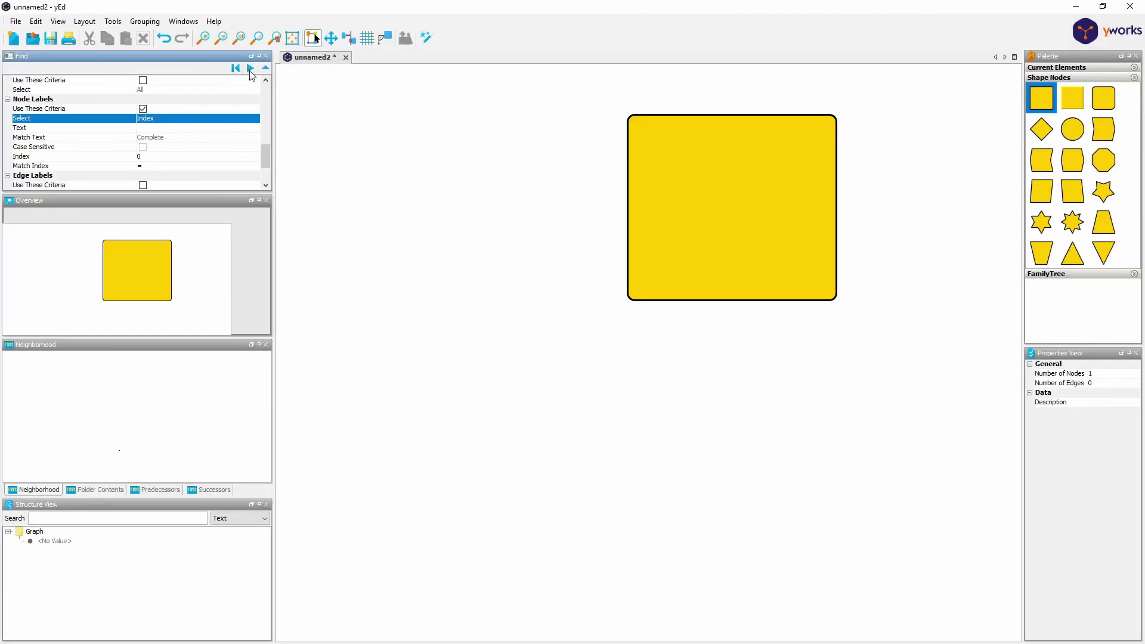
Label the card FirstName with LastName just below, both at the top.
click(250, 69)
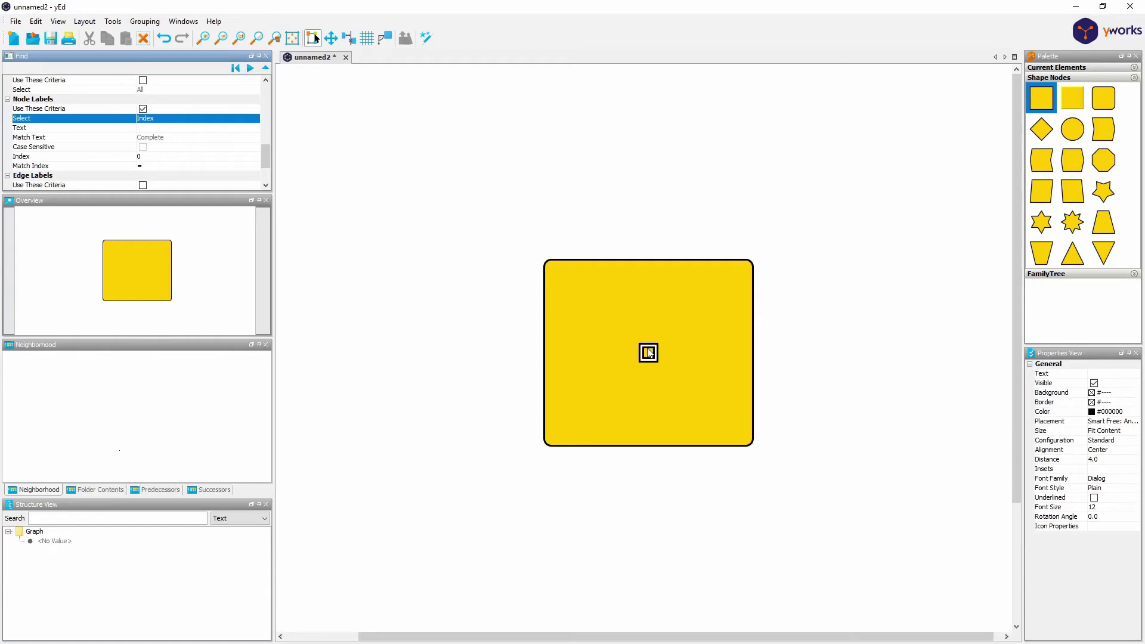
double_click(649, 356)
text(FirstNAme)
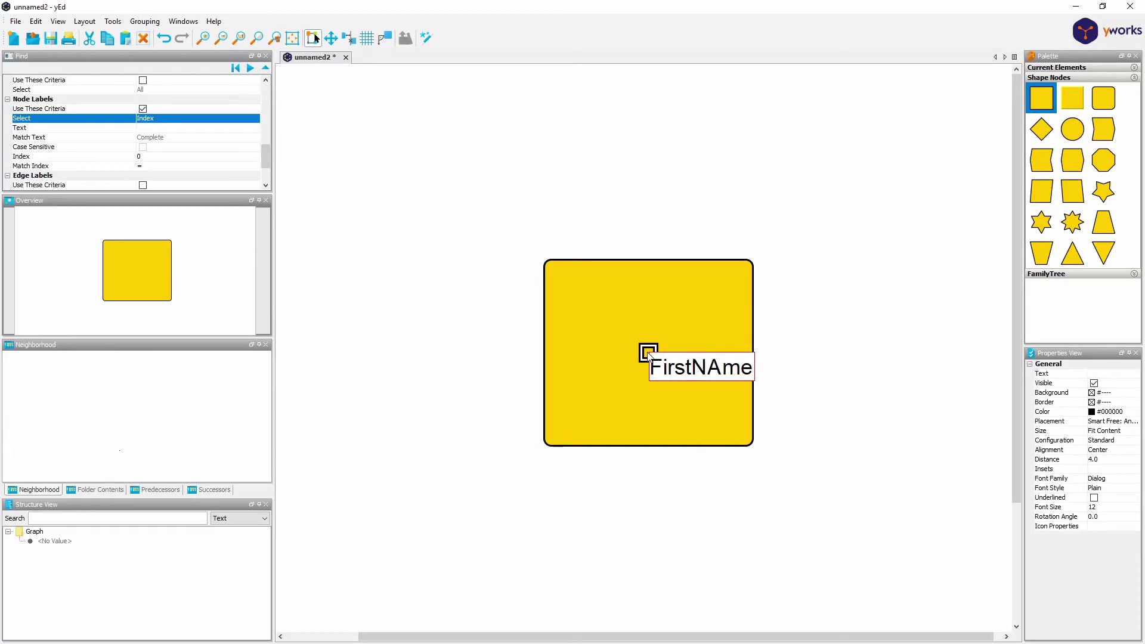
key(BackSpace)
text(a)
key(Return)
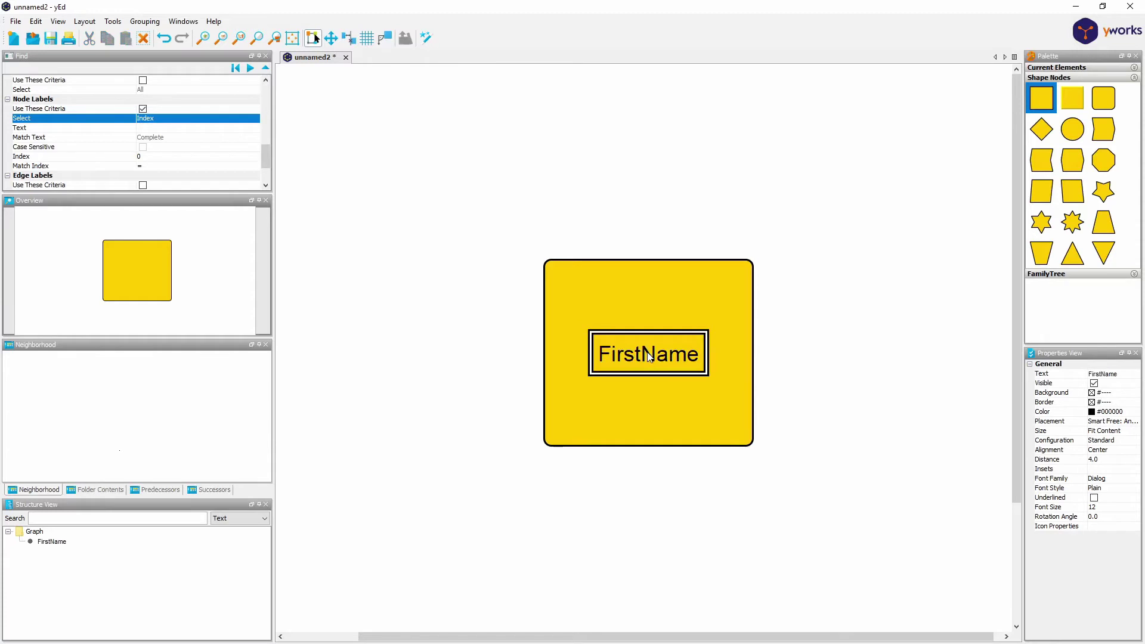
drag(662, 342, 656, 285)
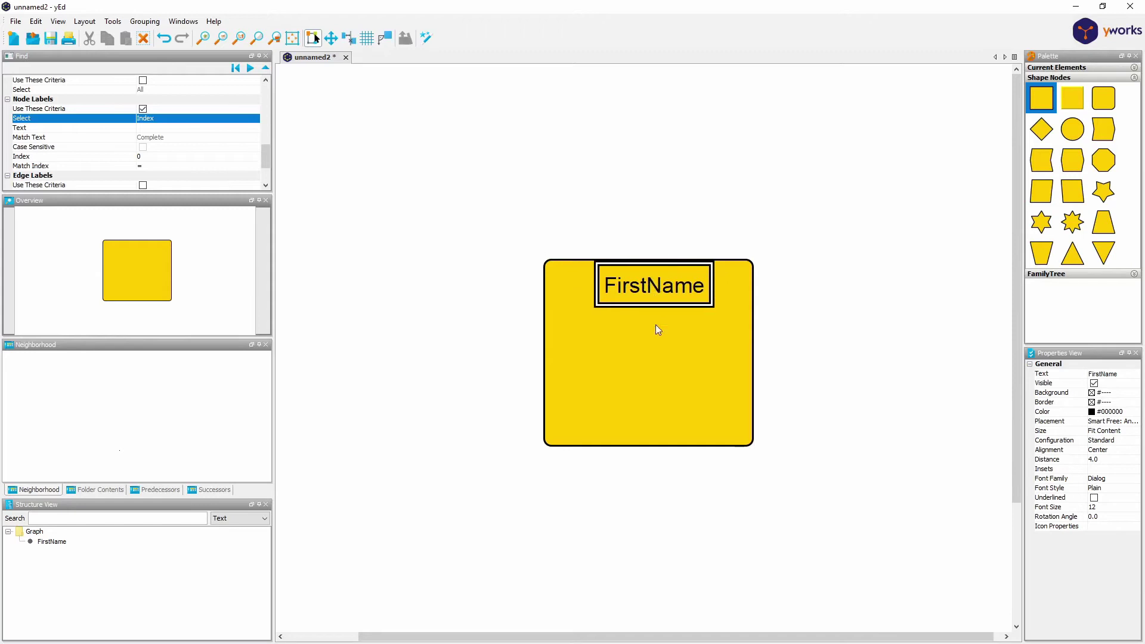
right_click(662, 362)
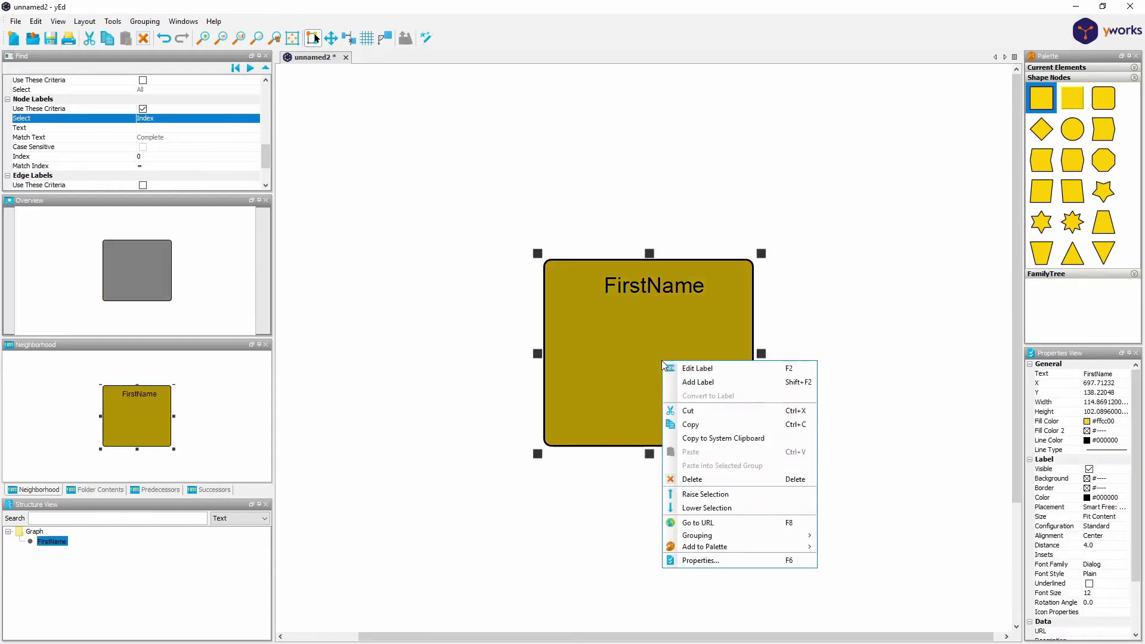
click(693, 383)
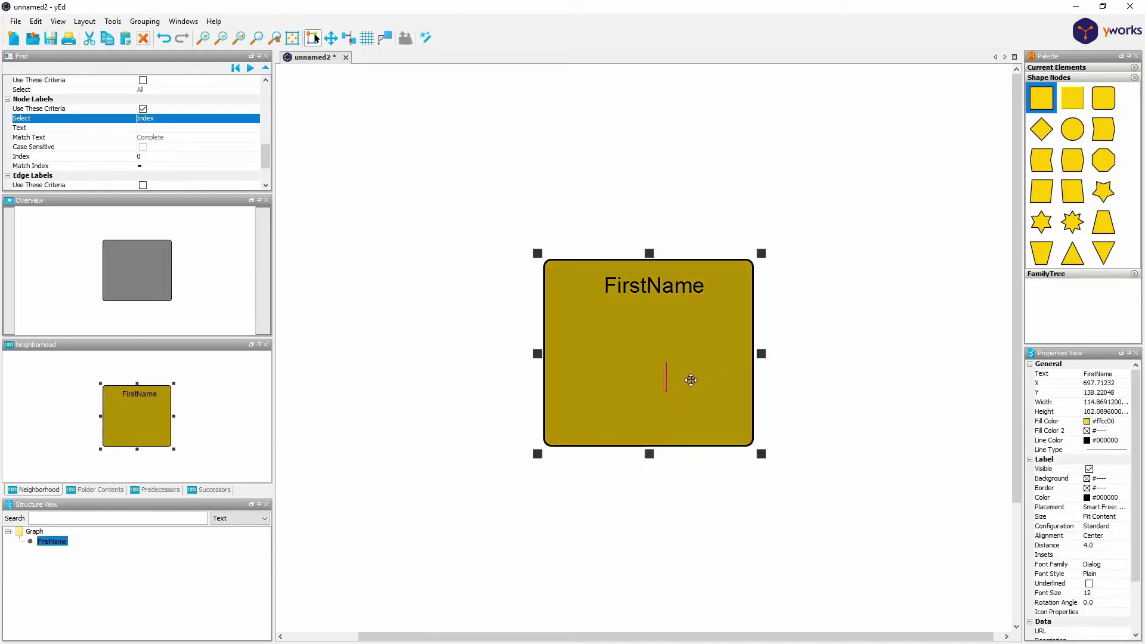
text(LastName)
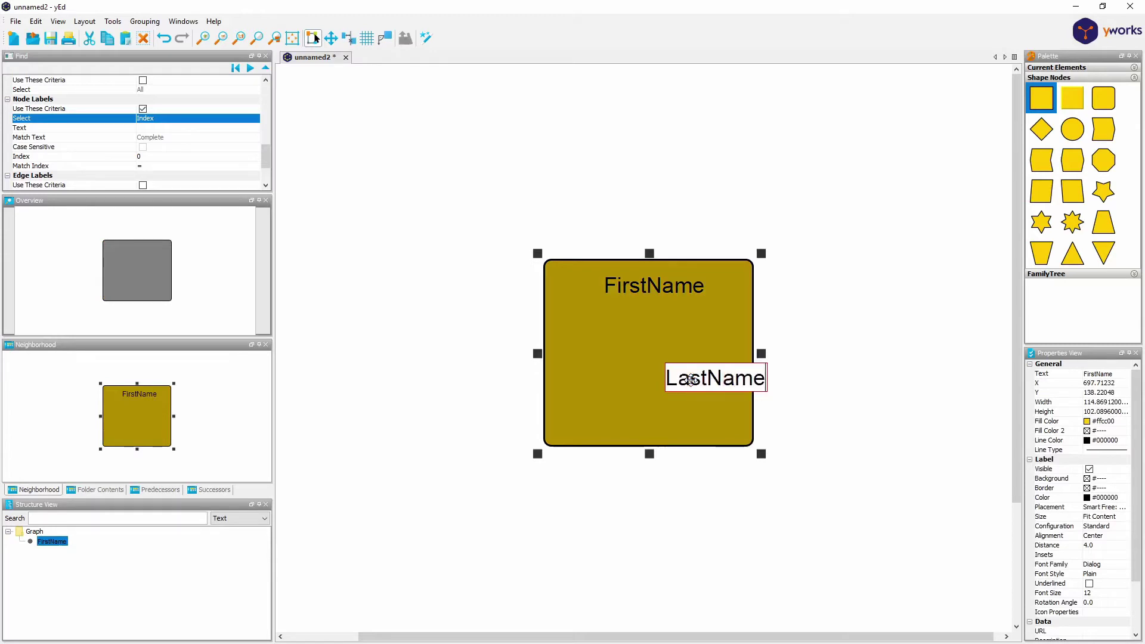
click(725, 369)
drag(733, 373, 657, 319)
Add BirthYear bottom-left and DeathYear bottom-right labels, then widen the card to fit.
click(649, 368)
right_click(638, 374)
click(639, 393)
text(BirthYear)
key(Return)
drag(656, 394, 599, 416)
click(697, 393)
text(DeathYear)
key(Return)
drag(716, 386, 698, 414)
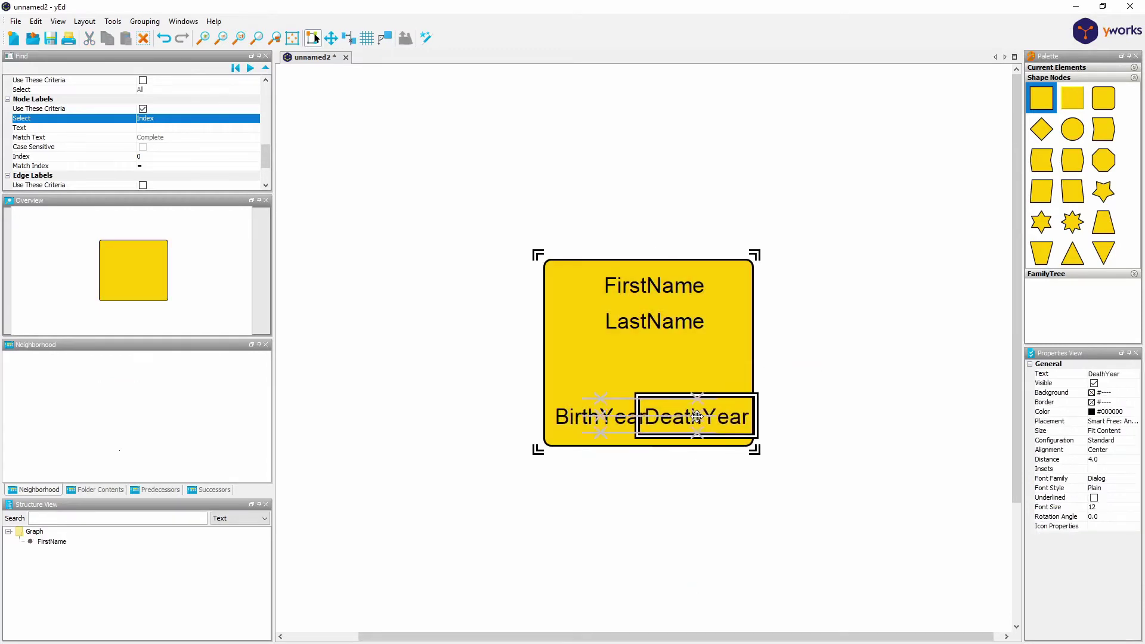
drag(754, 355, 813, 327)
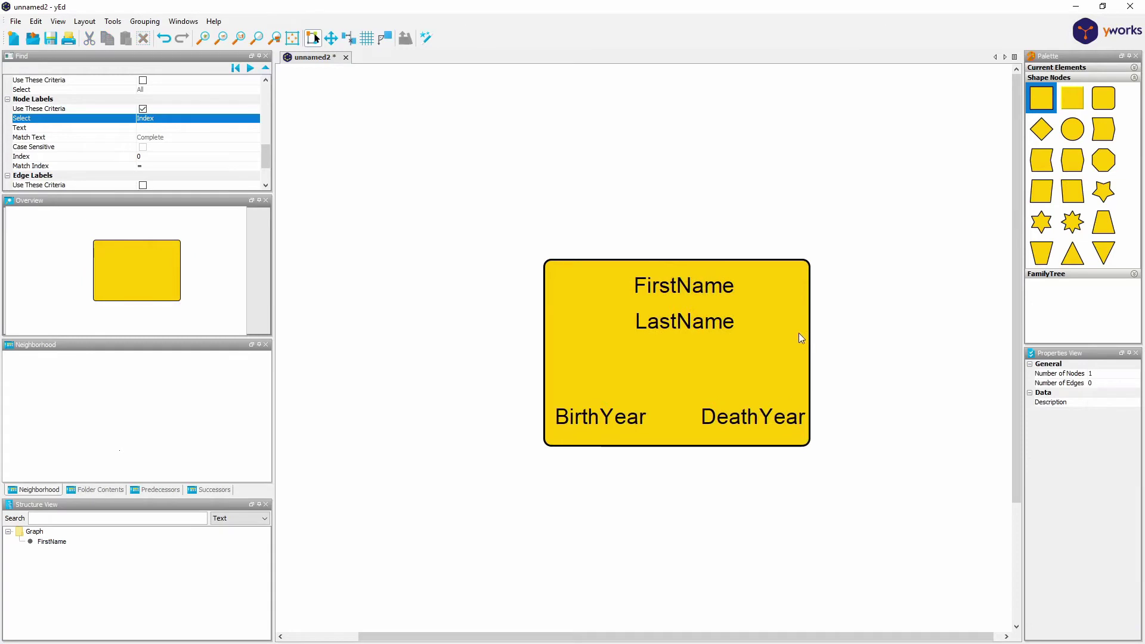
click(800, 338)
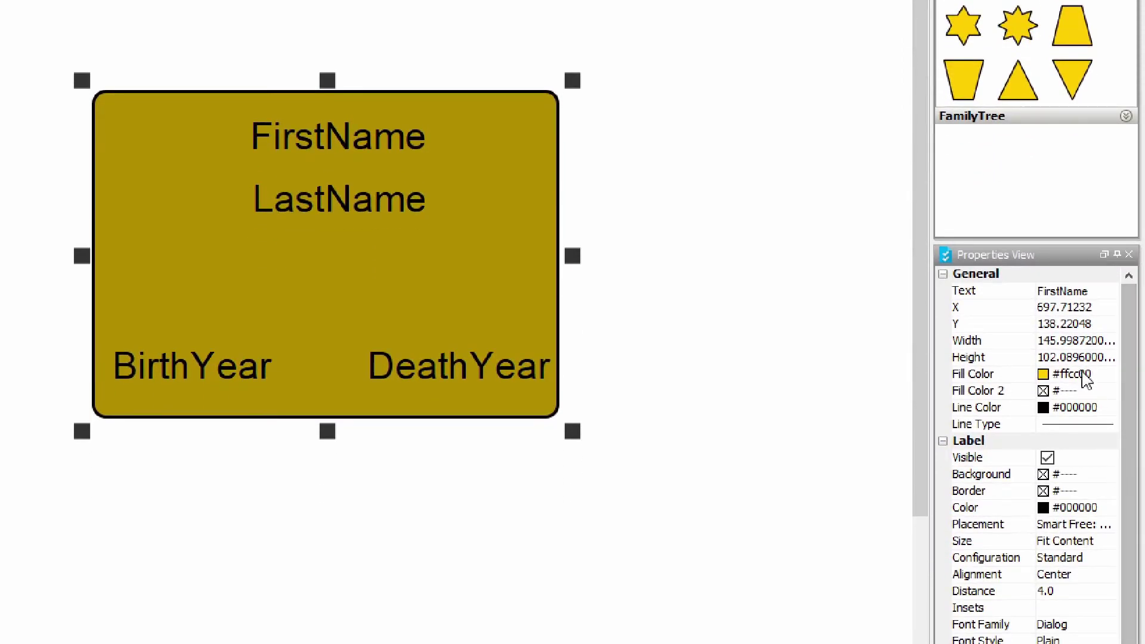
click(1041, 374)
click(1042, 376)
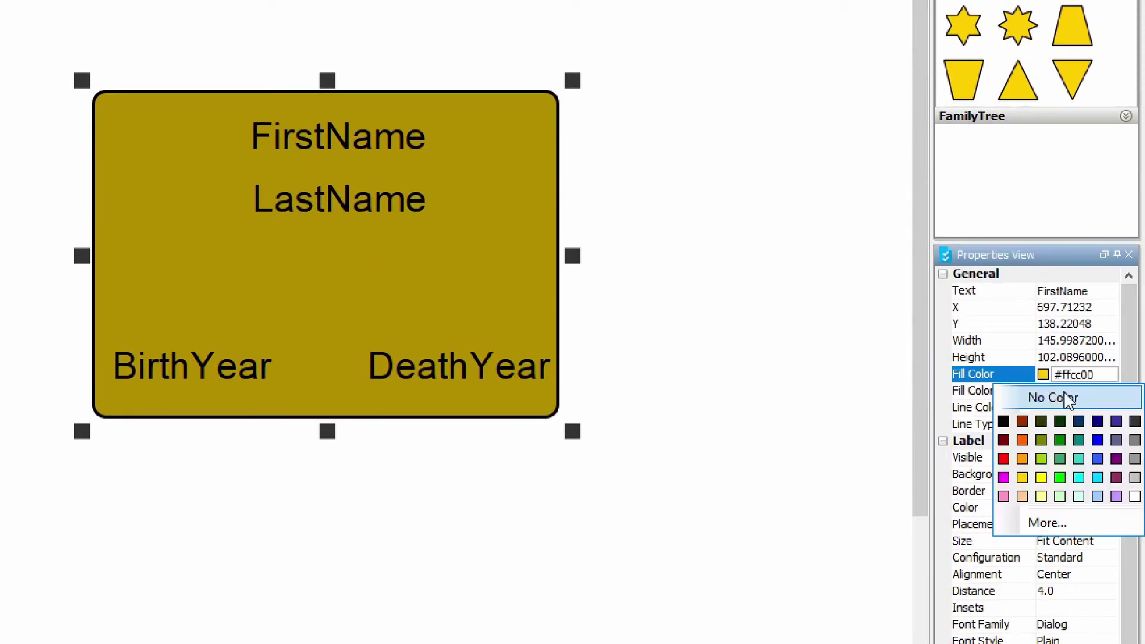
click(1135, 496)
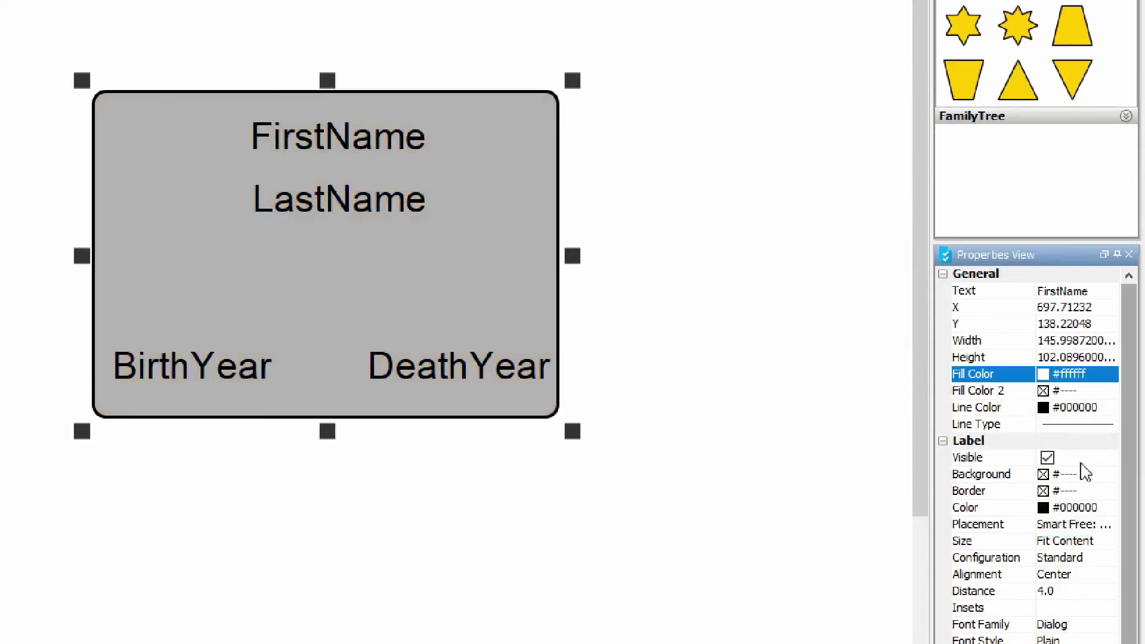
click(696, 220)
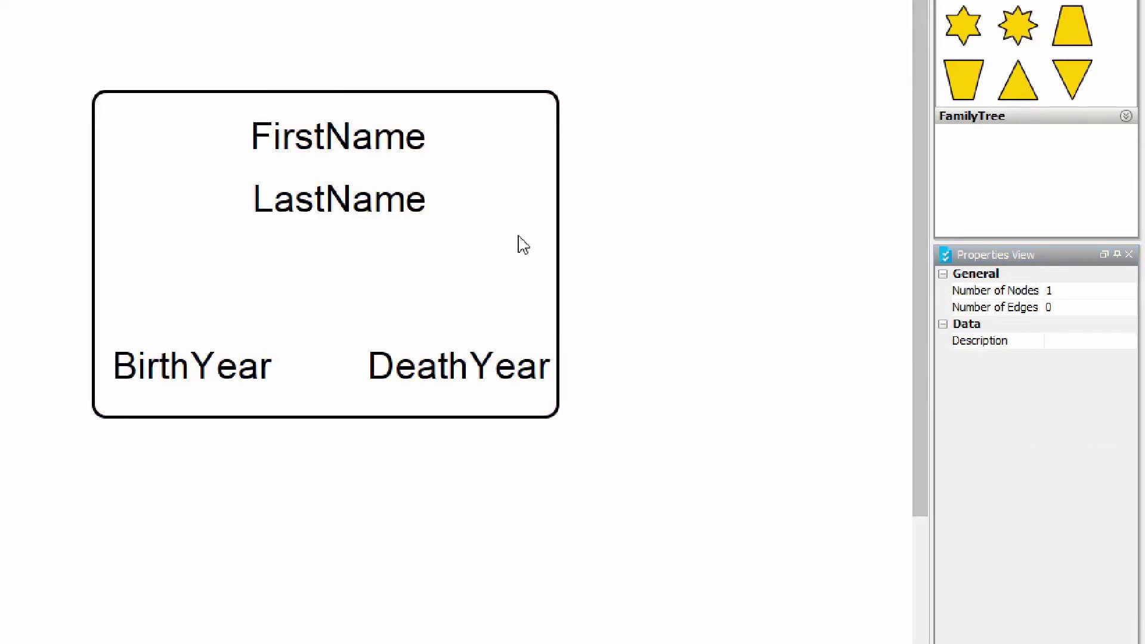
right_click(351, 242)
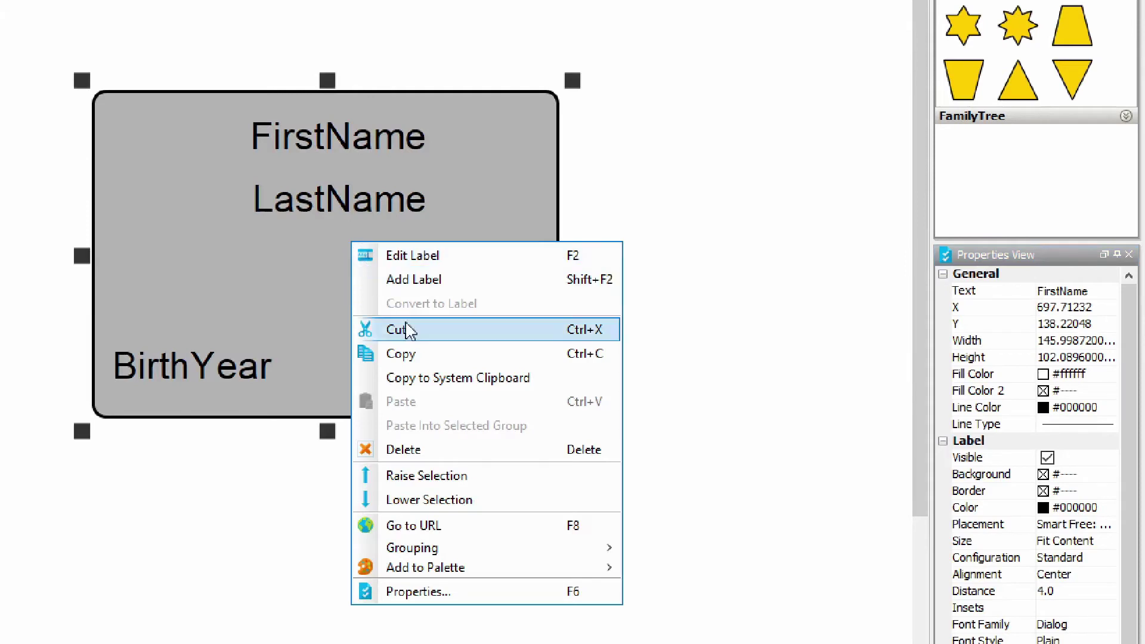
mouse_move(468, 567)
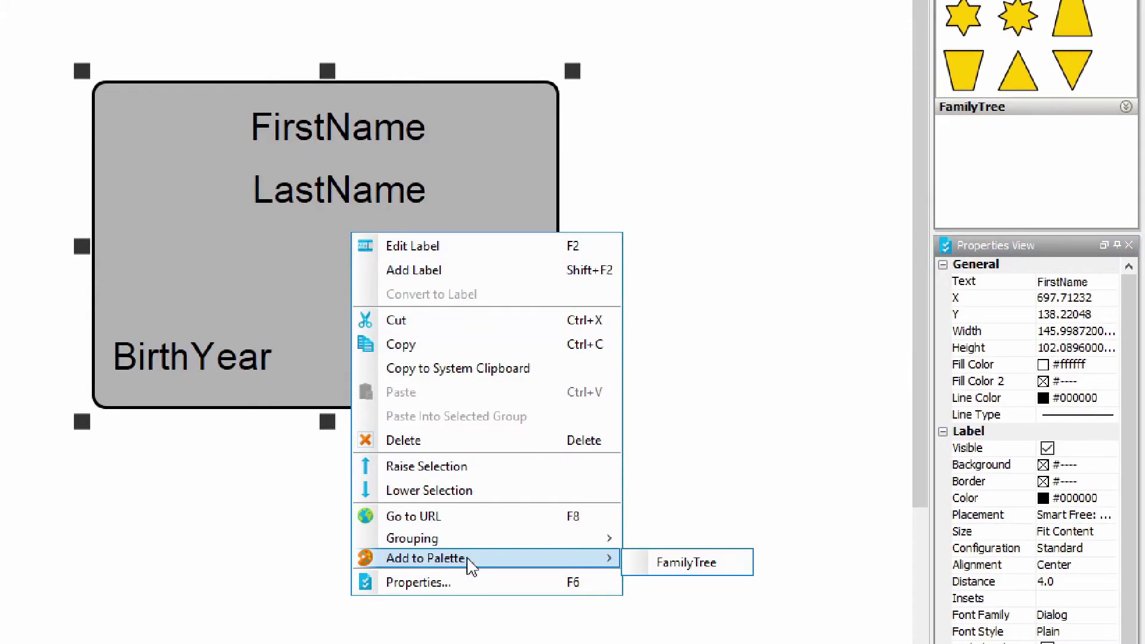
click(689, 566)
scroll(699, 192, up, 2)
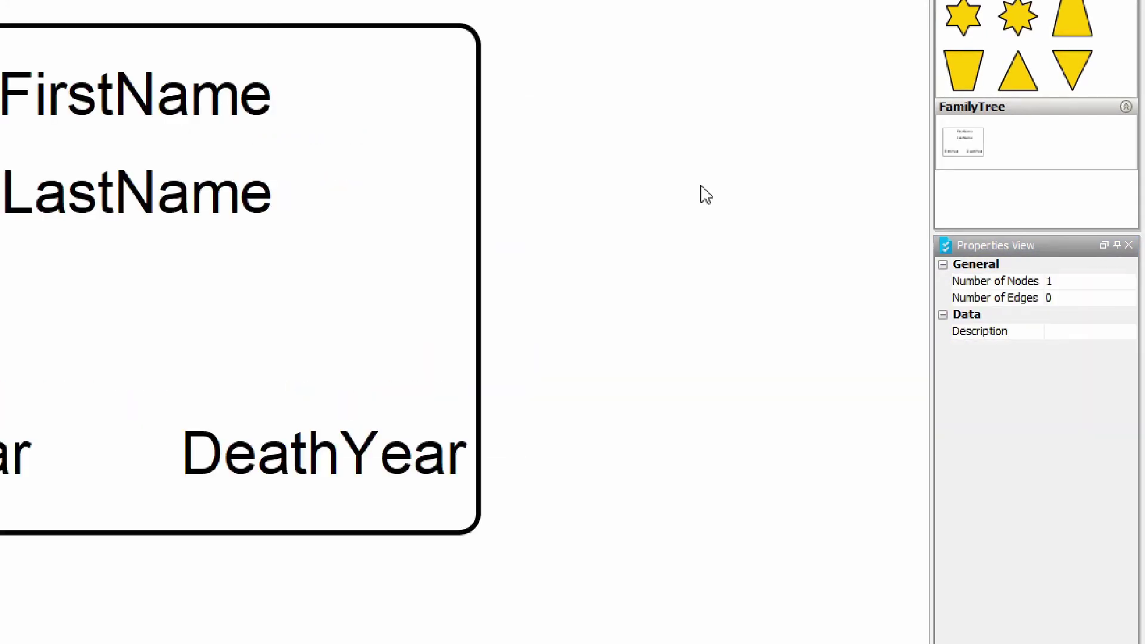
scroll(700, 194, down, 1)
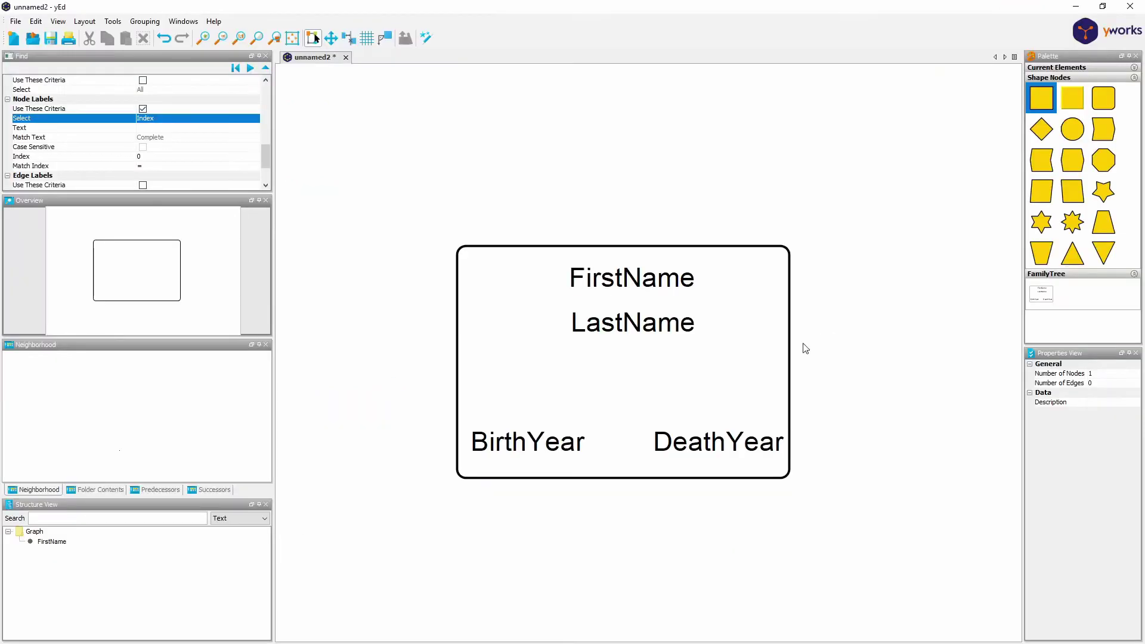
Replace the card on the canvas with a new circle node filled black.
click(754, 332)
key(Delete)
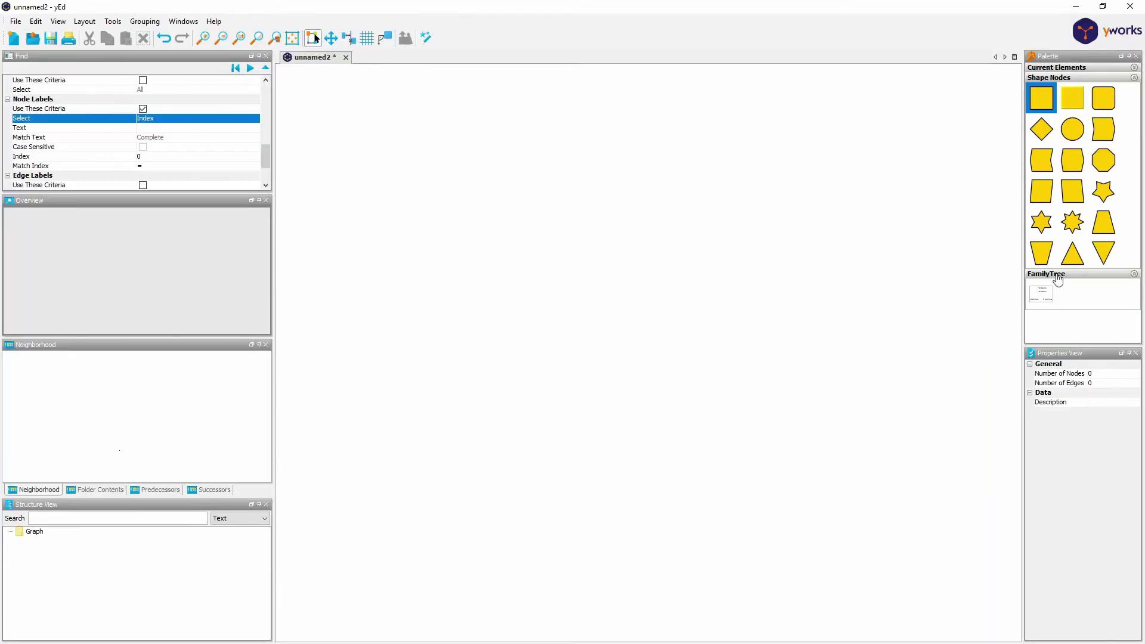
drag(1076, 140, 667, 270)
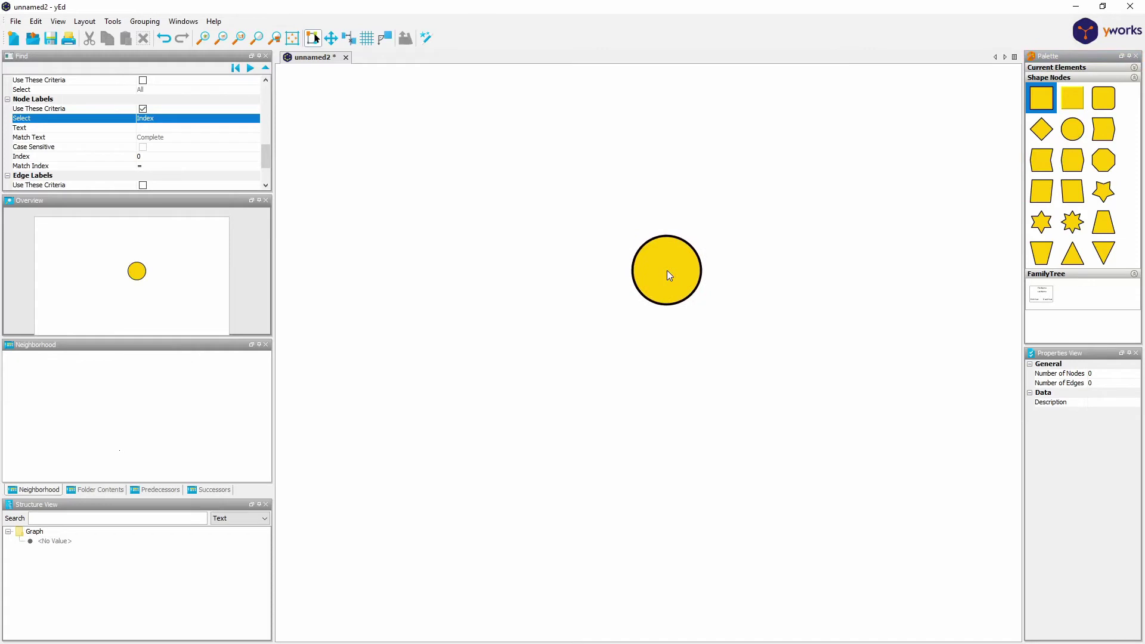
click(667, 270)
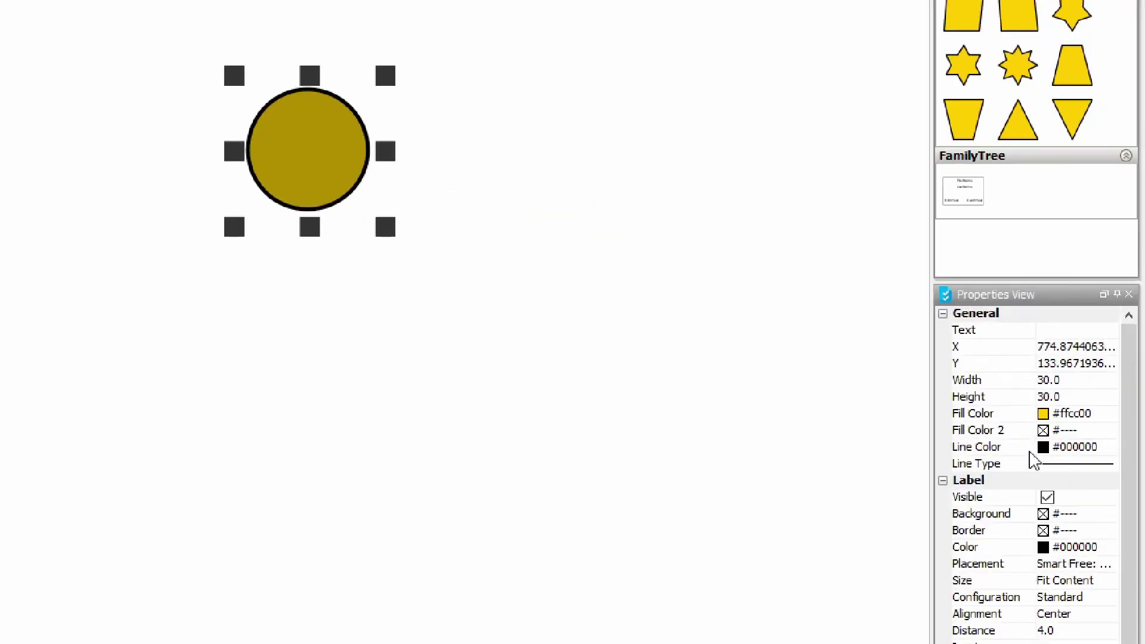
click(1042, 416)
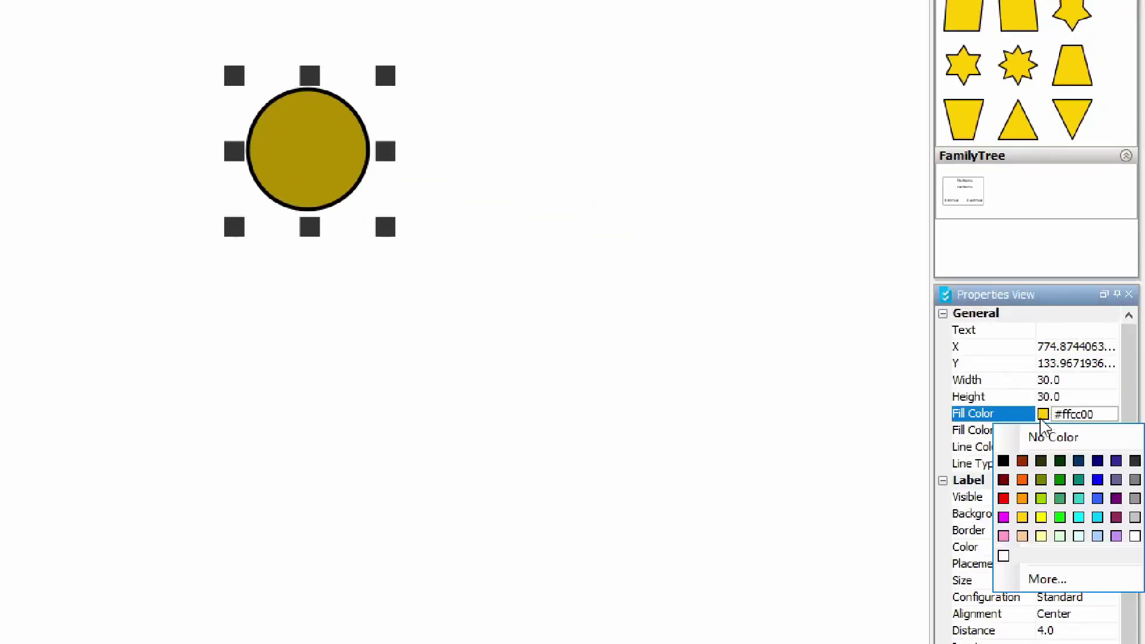
click(1008, 464)
click(656, 283)
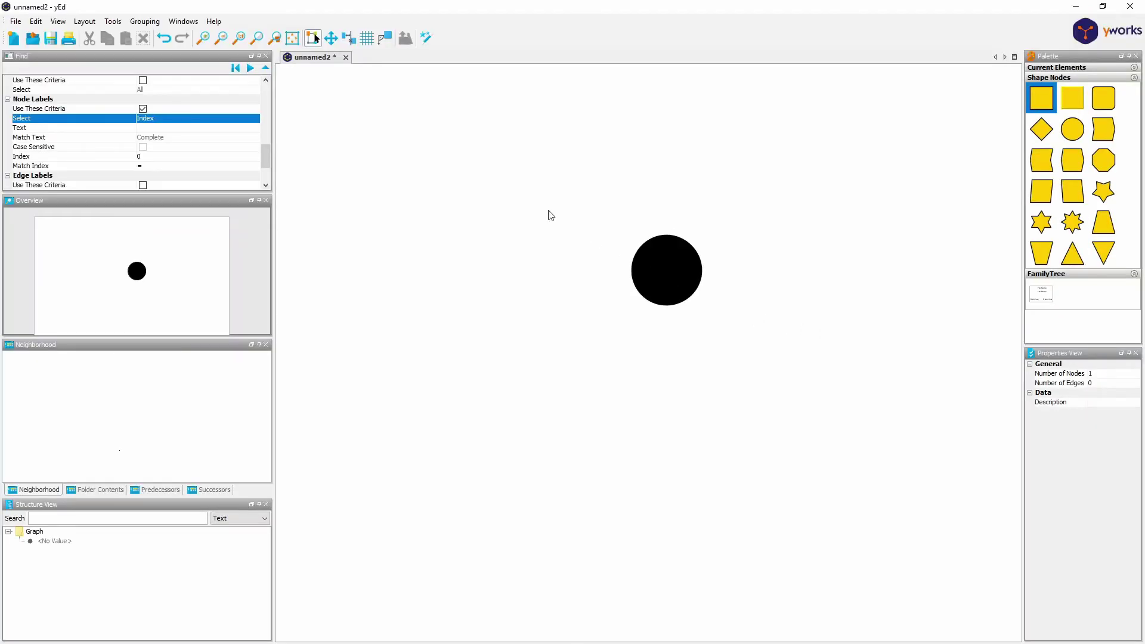
Add the black circle to the FamilyTree palette beside the card template.
click(250, 68)
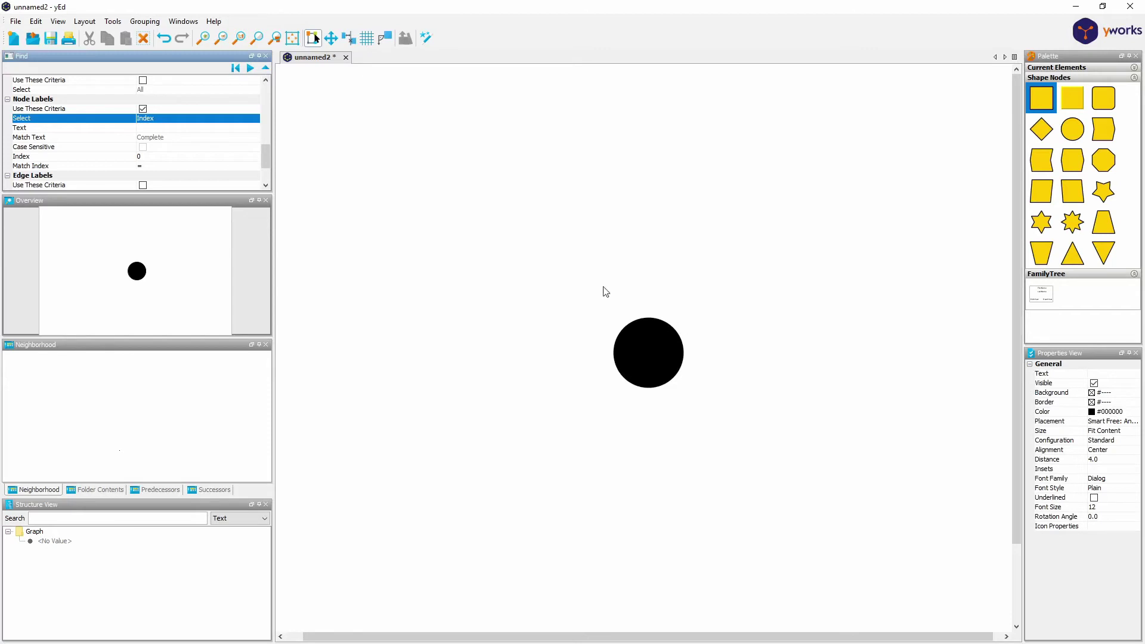
mouse_move(653, 351)
mouse_down()
mouse_move(897, 320)
mouse_move(625, 355)
mouse_move(646, 350)
mouse_up()
key(ctrl+z)
right_click(652, 356)
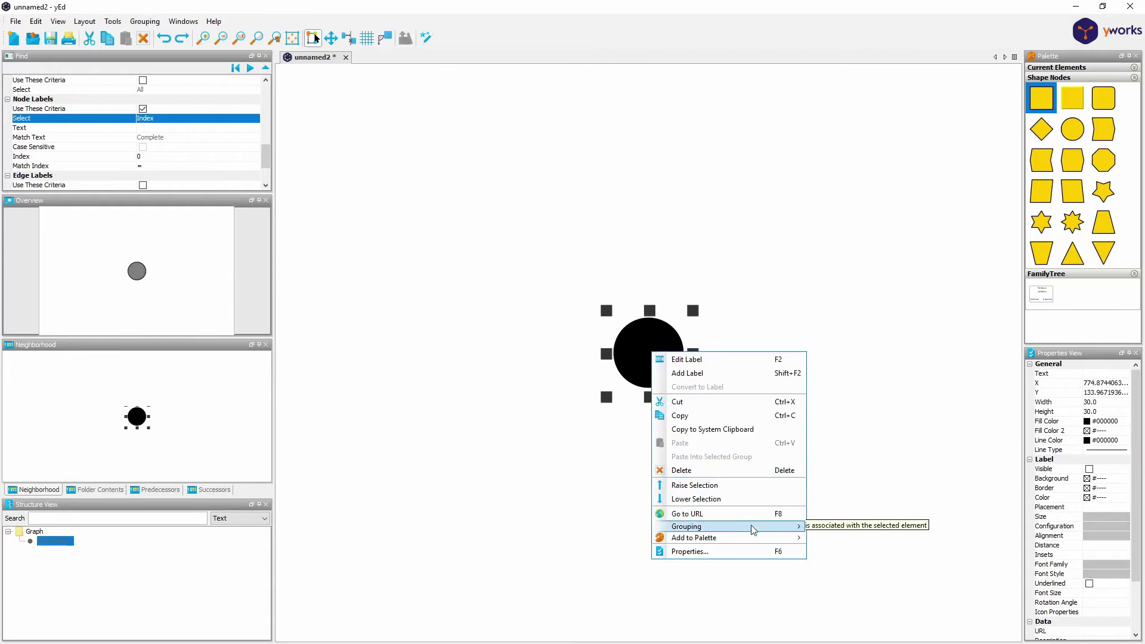
mouse_move(764, 538)
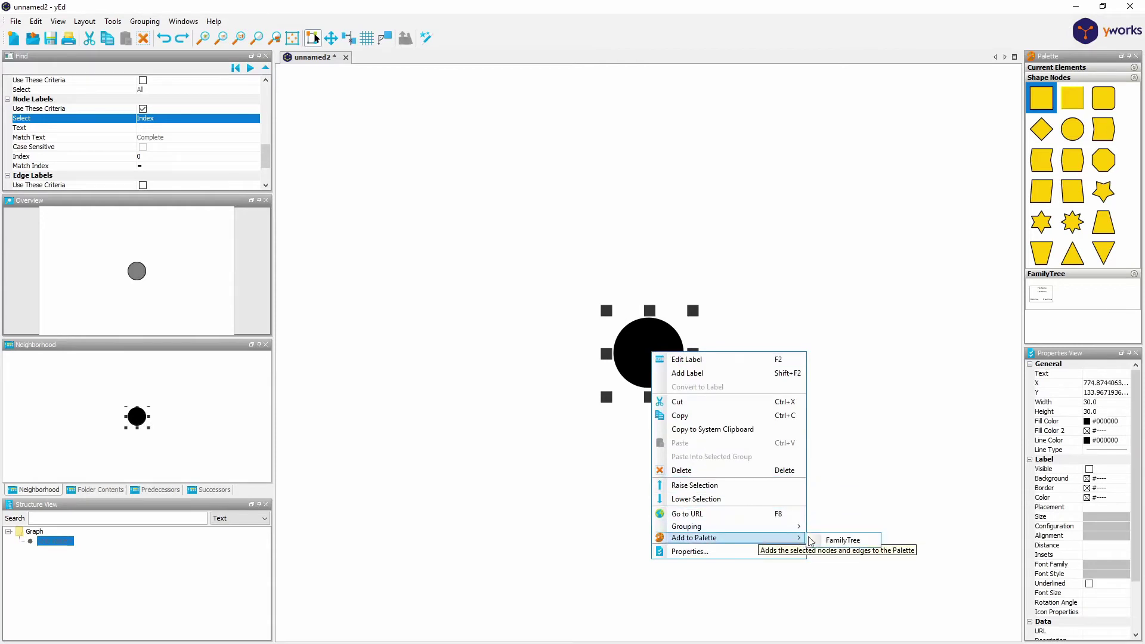
click(855, 547)
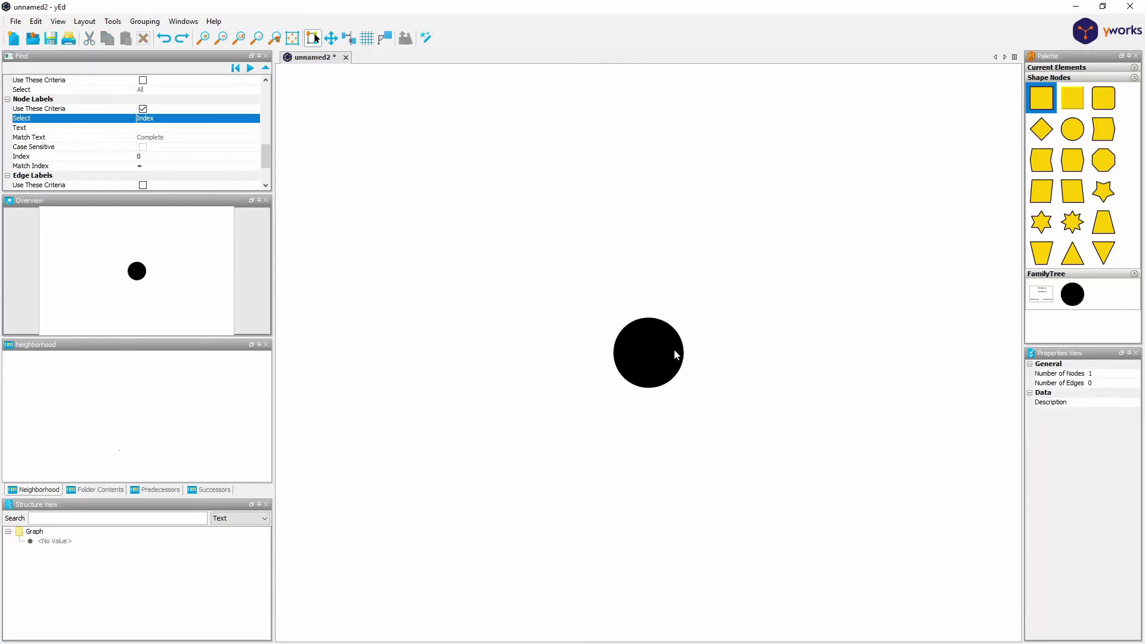
Close the current drawing.
click(346, 57)
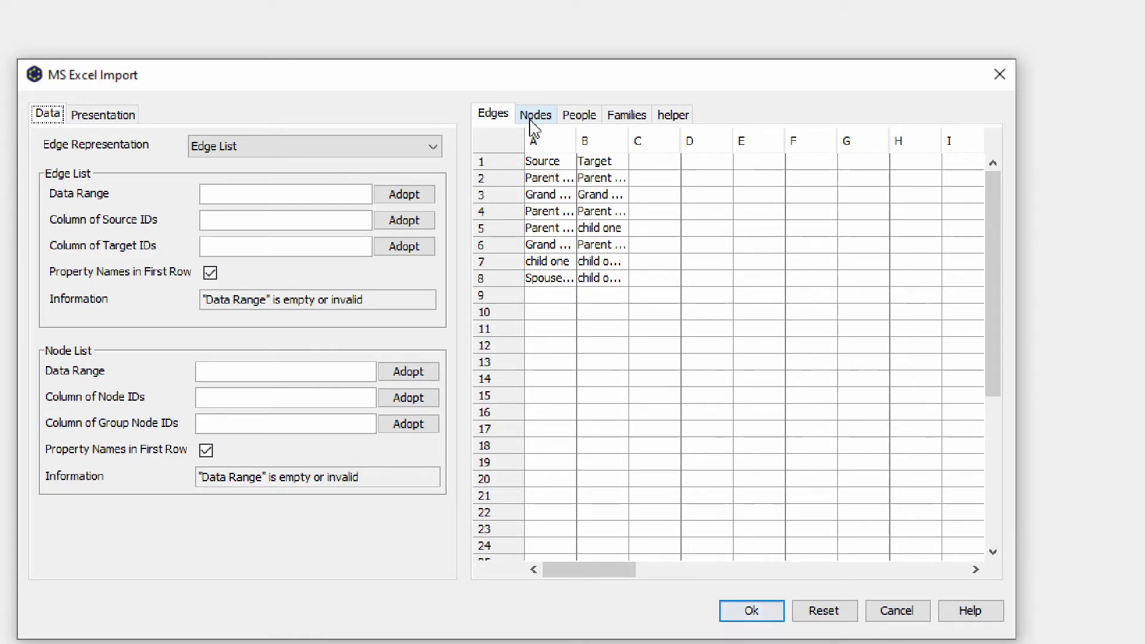
Adopt Edges columns A–B as the edge range, column A as source IDs and B as target IDs.
drag(533, 141, 586, 149)
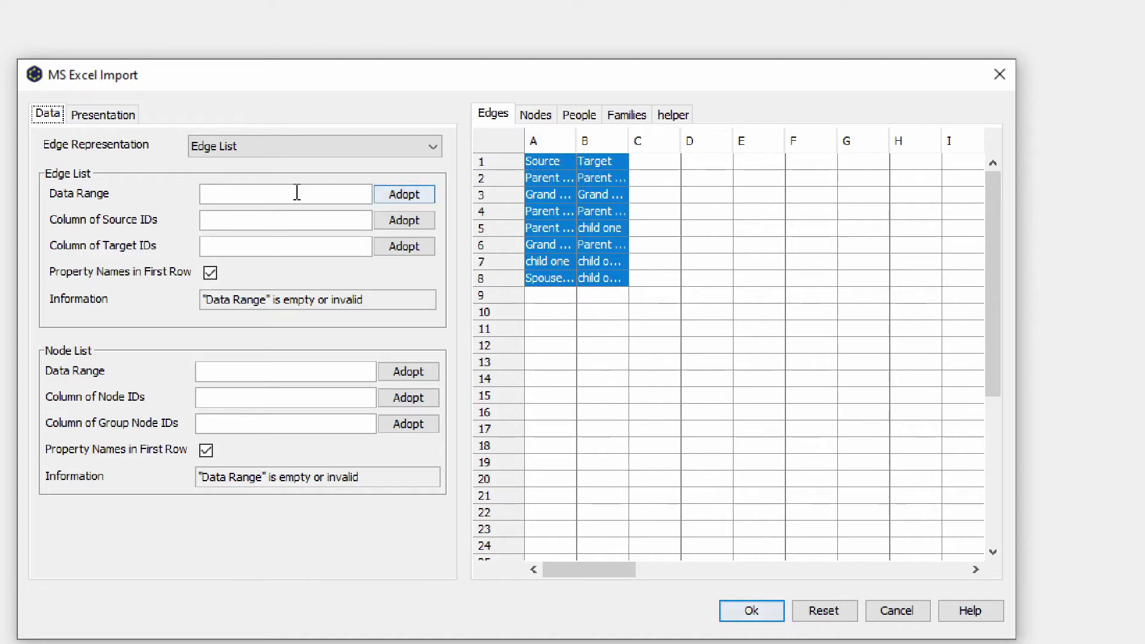
click(460, 196)
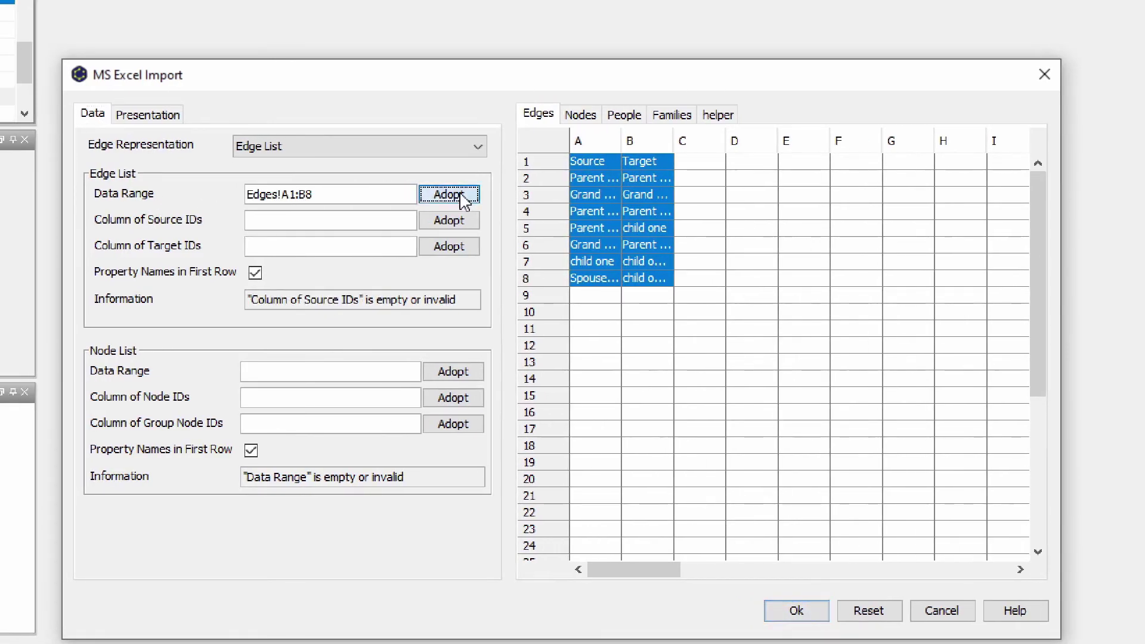
click(599, 145)
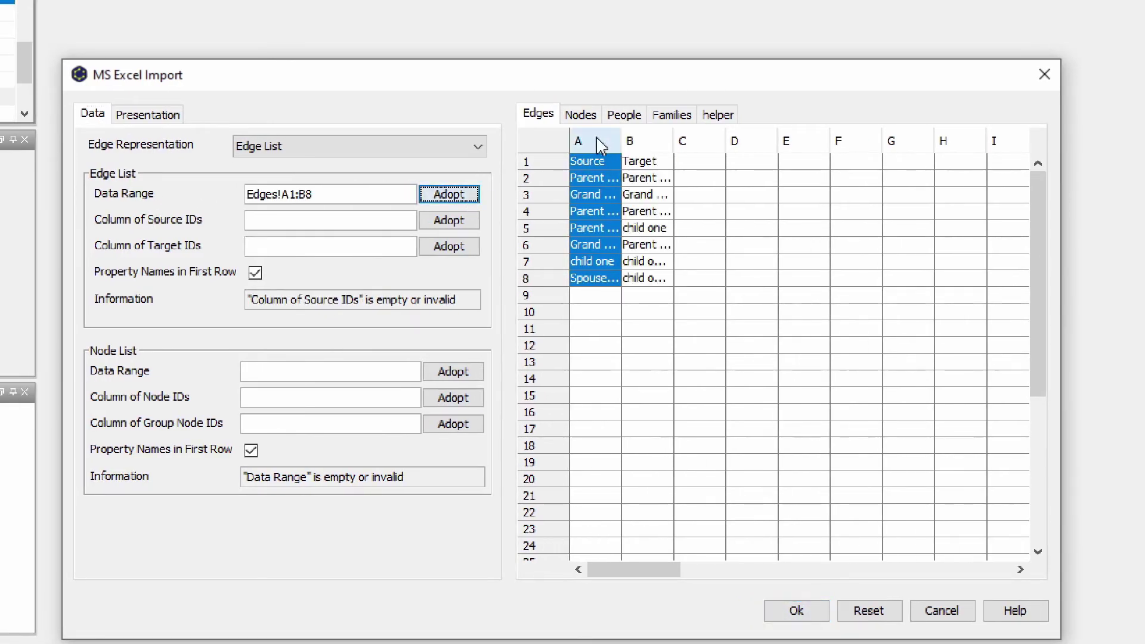
click(445, 226)
click(656, 147)
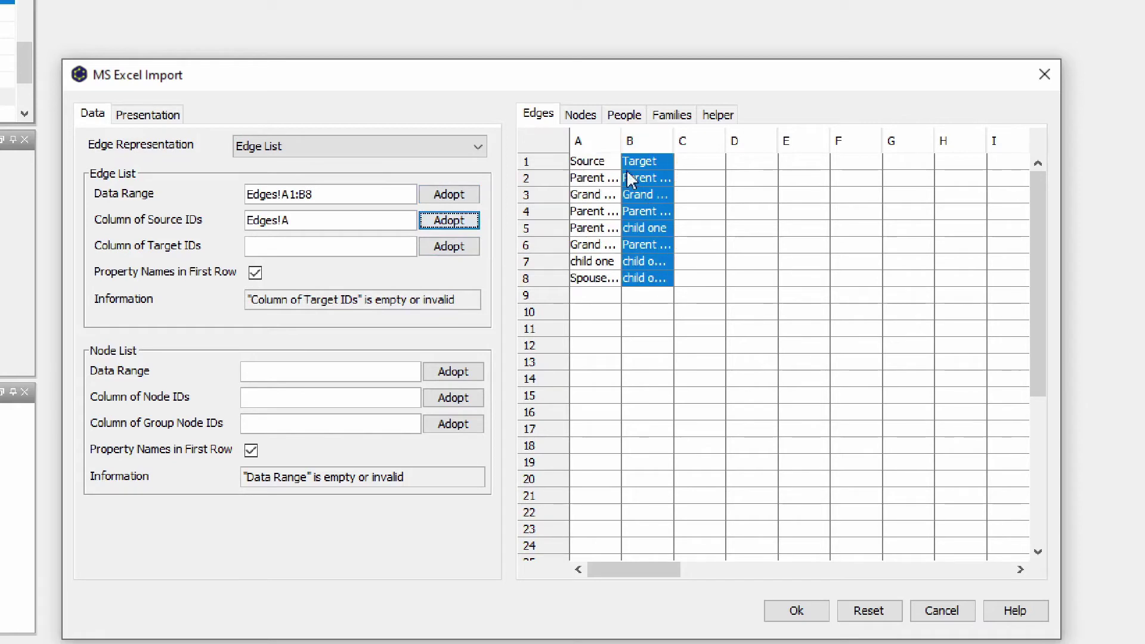
click(450, 255)
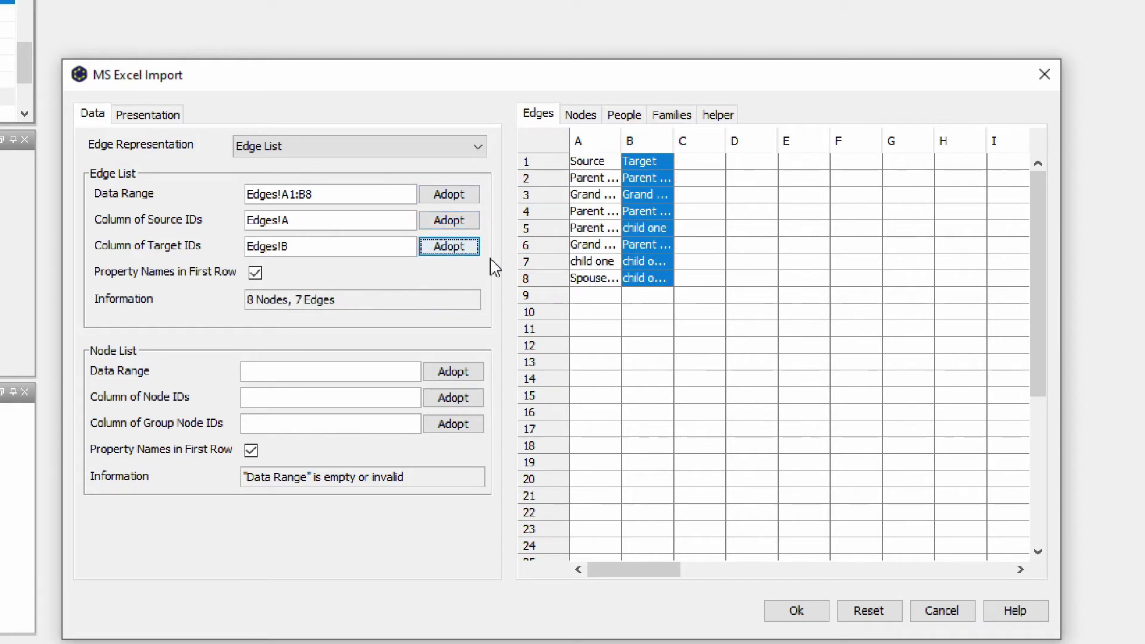
On the Nodes sheet, adopt A1:J9 as node data with Name column A as IDs, then import.
click(587, 118)
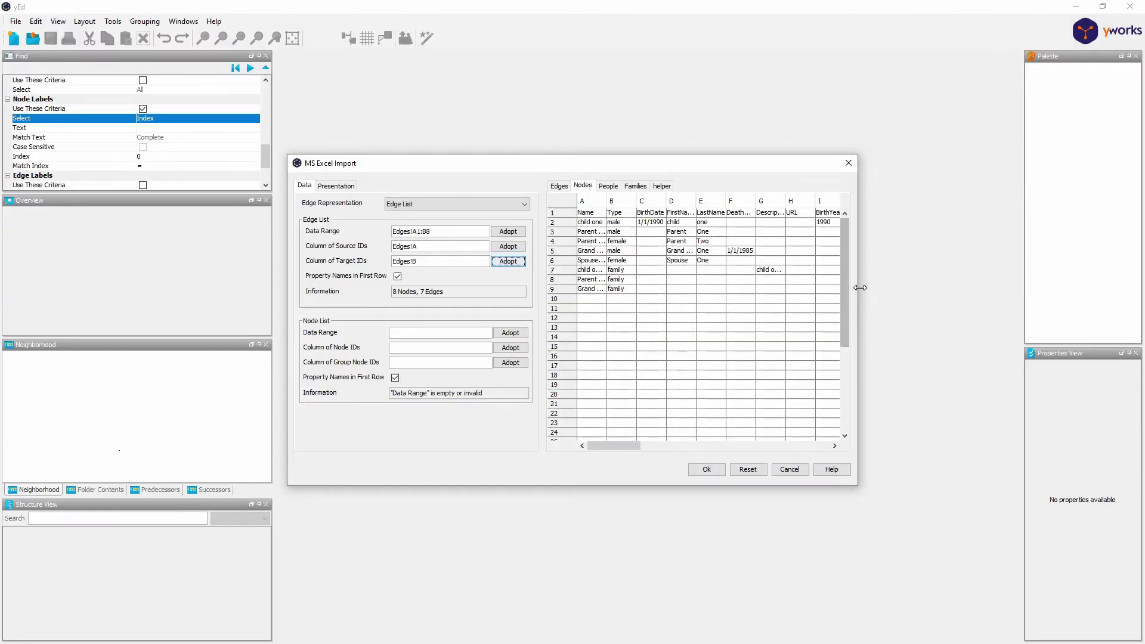
drag(860, 288, 928, 292)
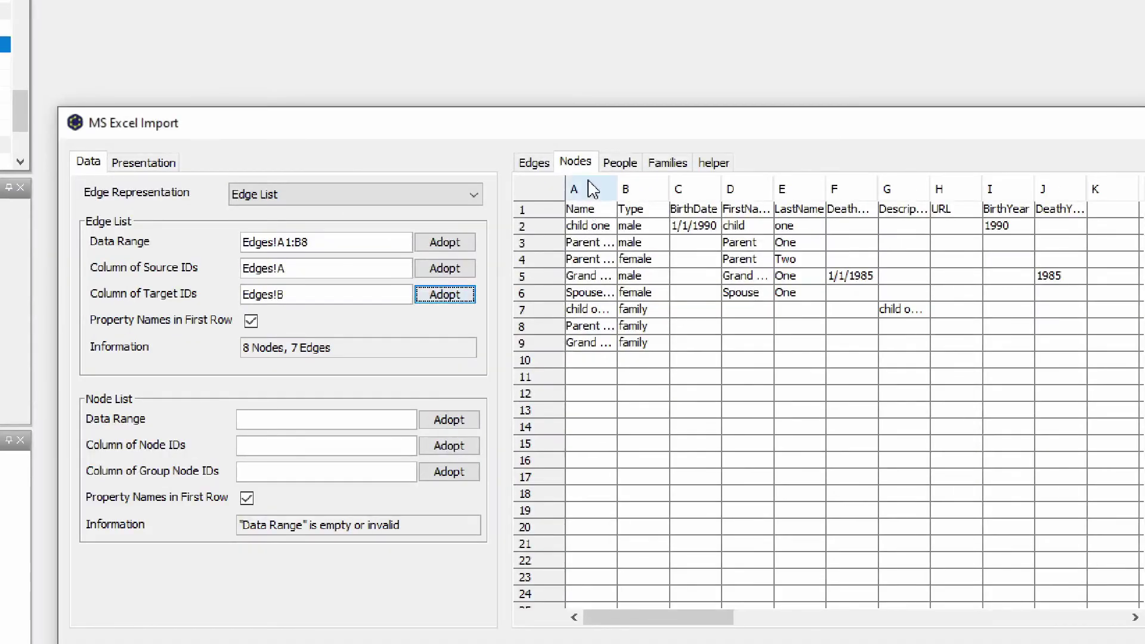
drag(587, 198, 765, 197)
drag(896, 185, 1043, 189)
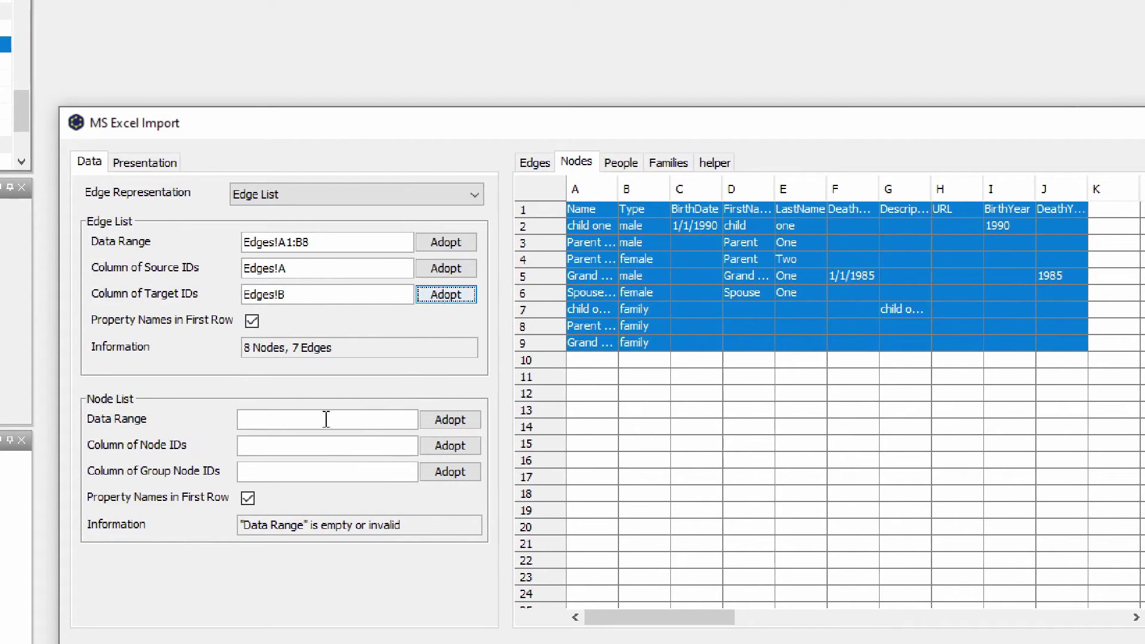
click(464, 422)
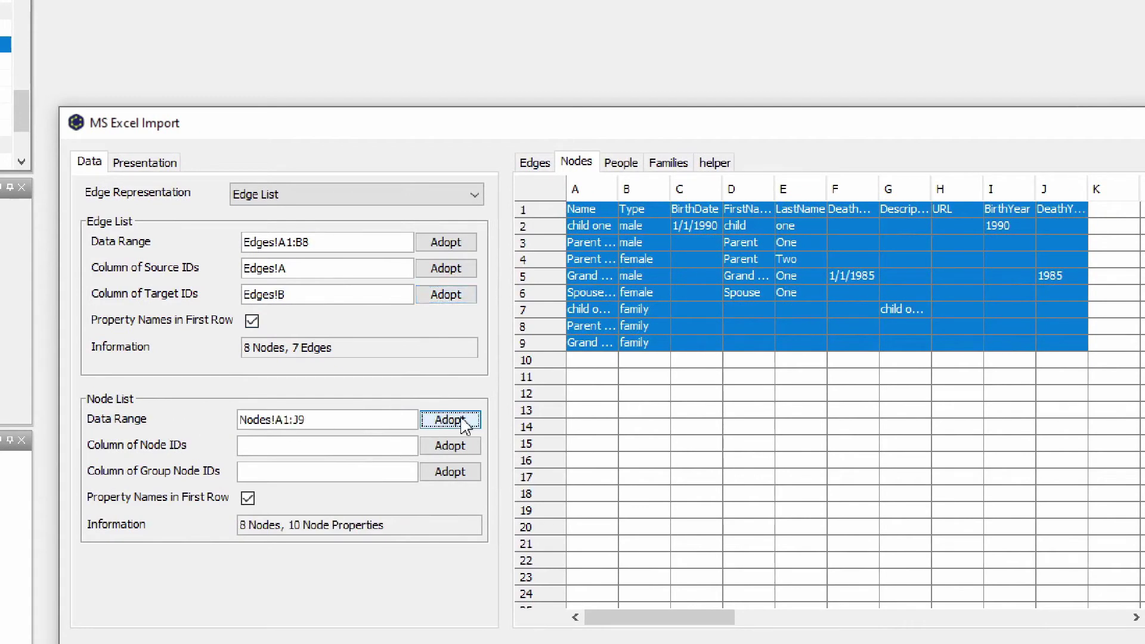
click(587, 189)
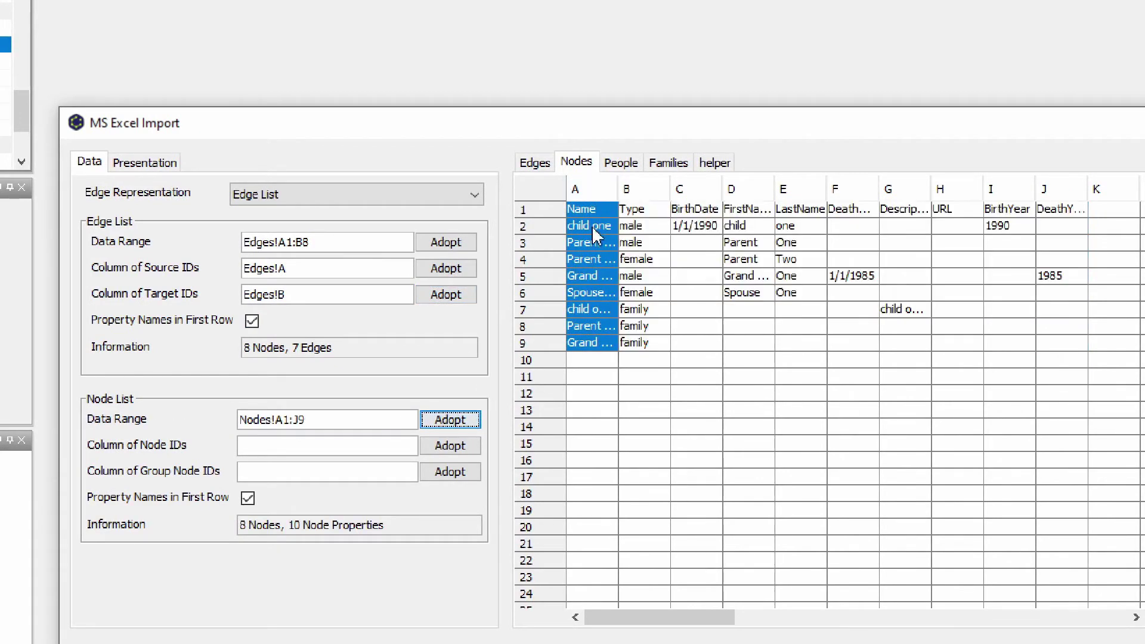
click(461, 450)
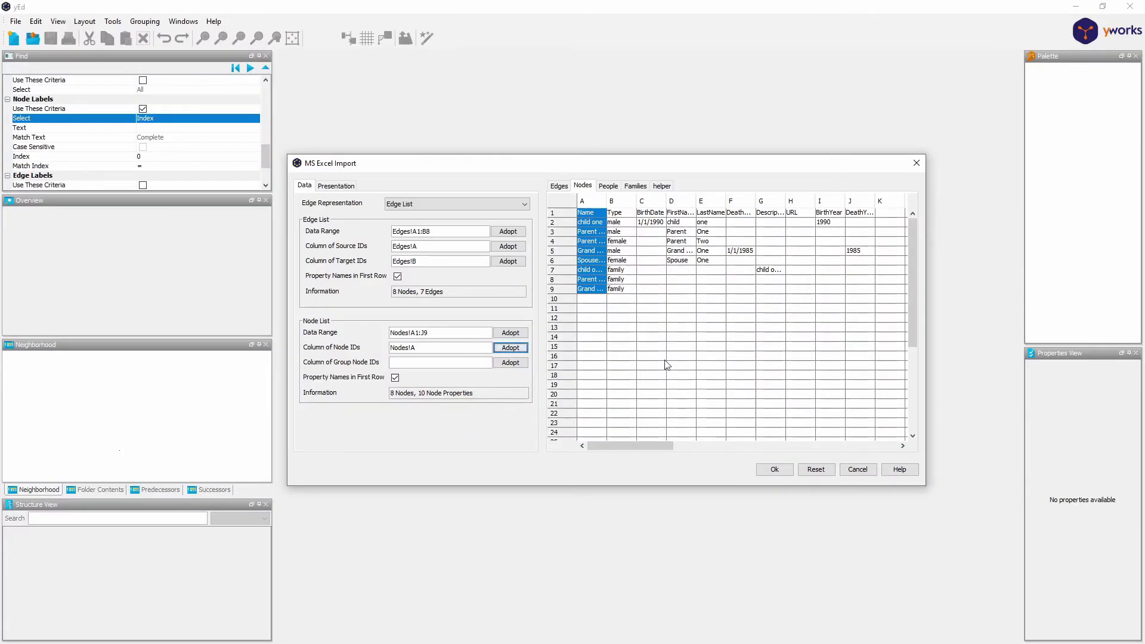
click(784, 472)
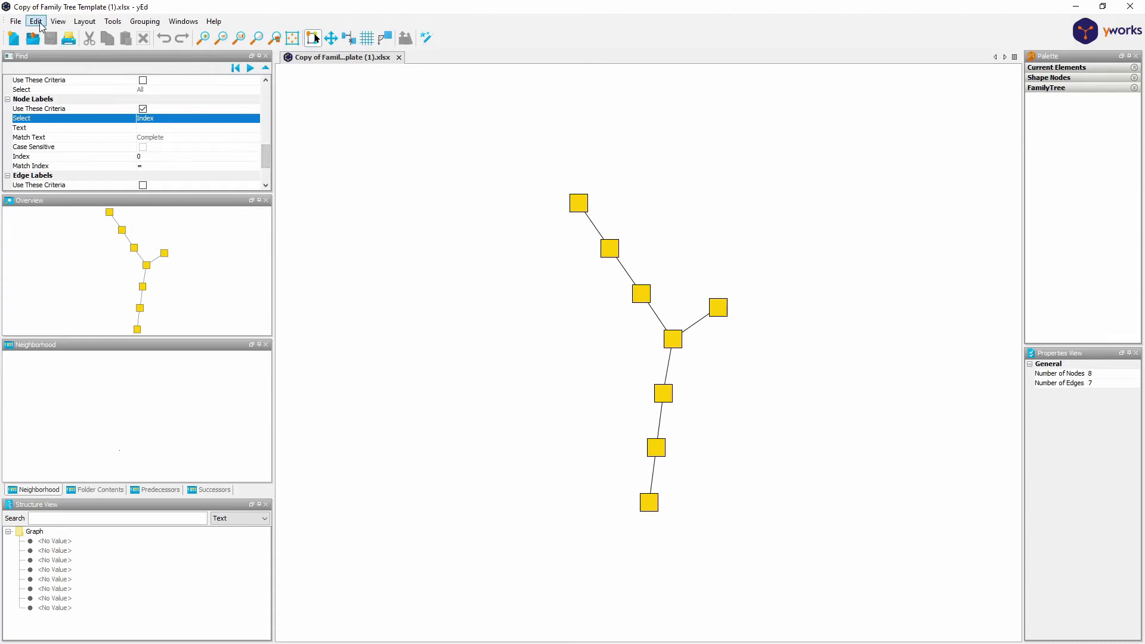
In Properties Mapper, add a node configuration named 'Family Tree Configuration' using multiple templates.
click(36, 21)
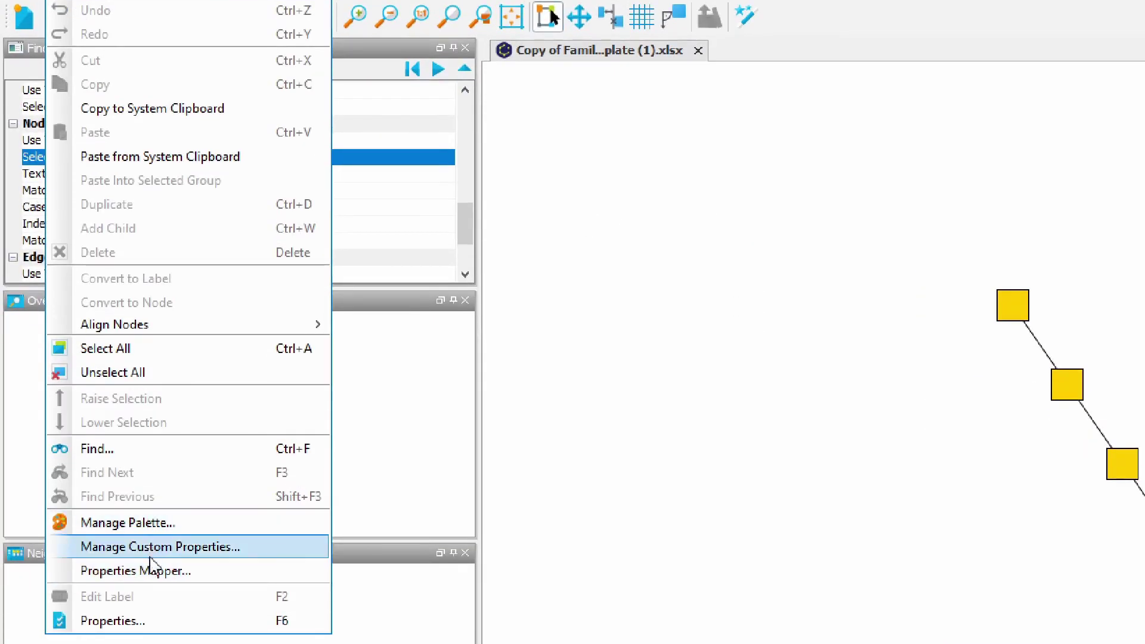
click(153, 571)
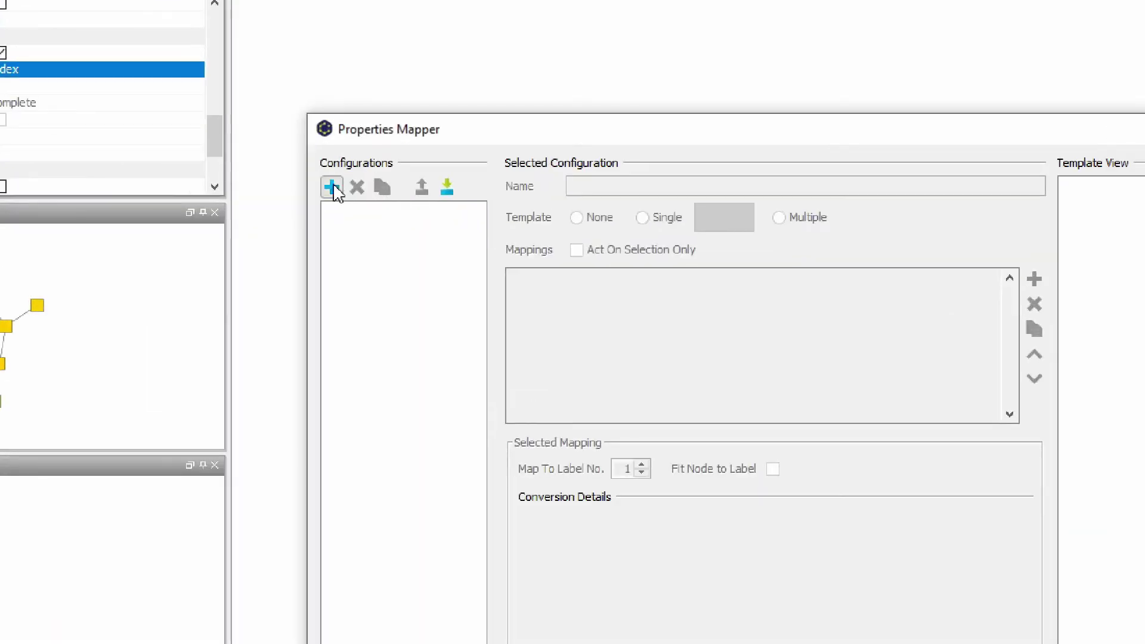
click(333, 186)
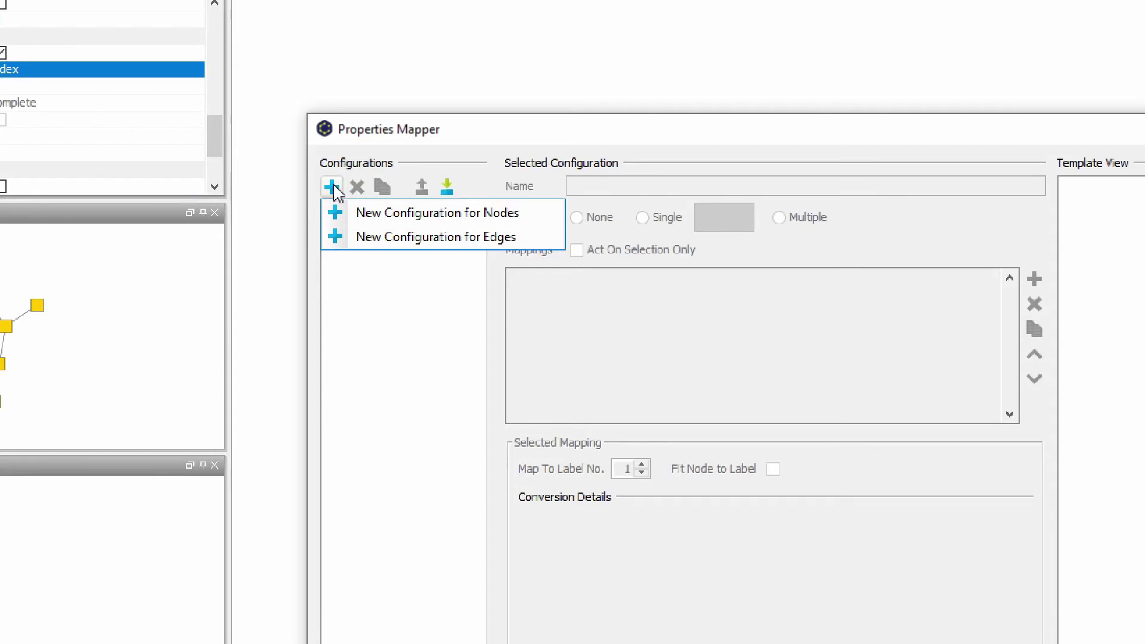
click(367, 218)
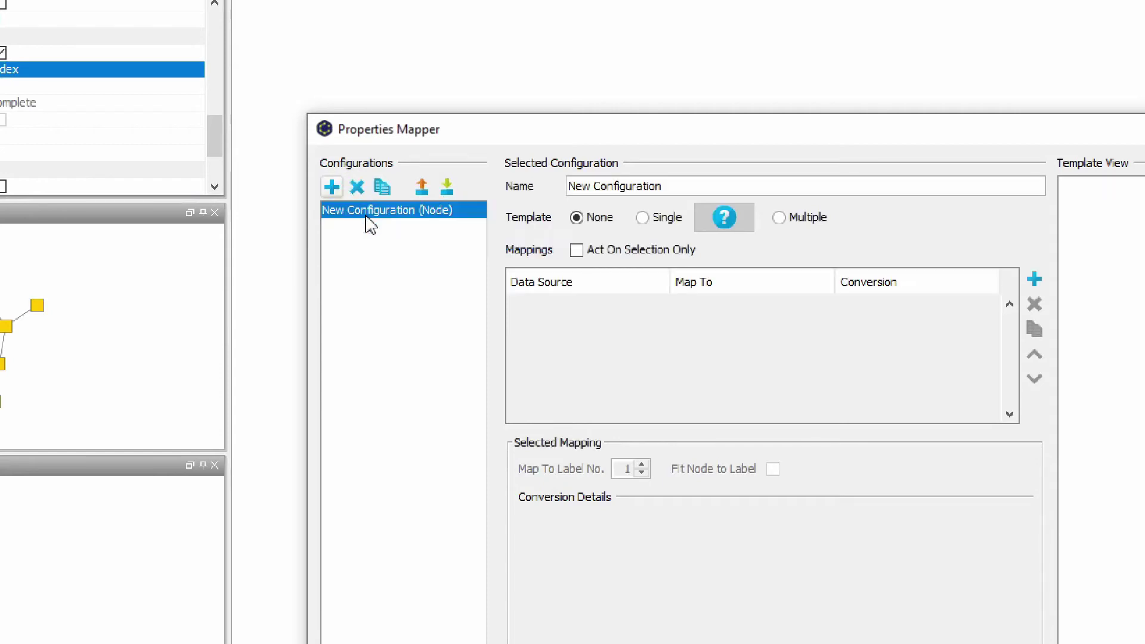
double_click(590, 186)
text(Famil)
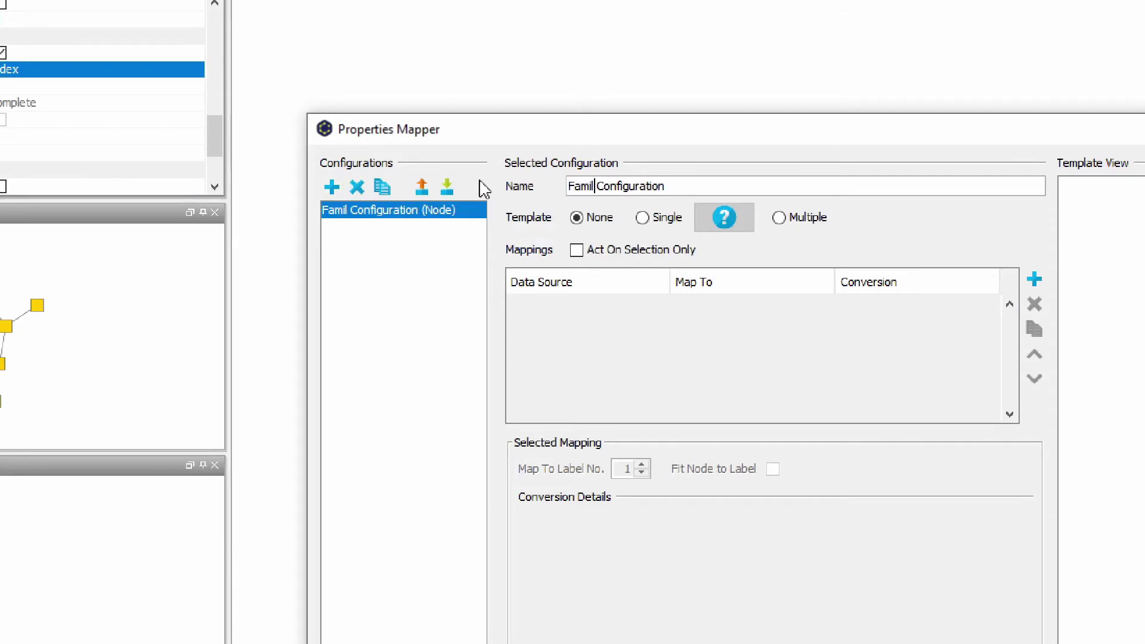
text(y Tree)
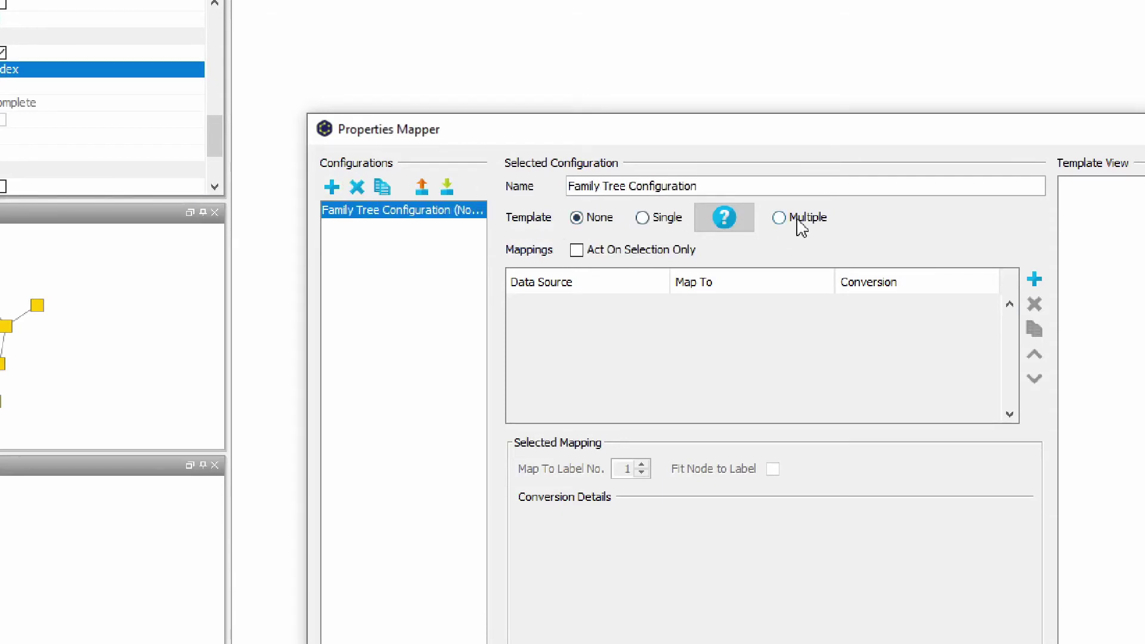
click(779, 219)
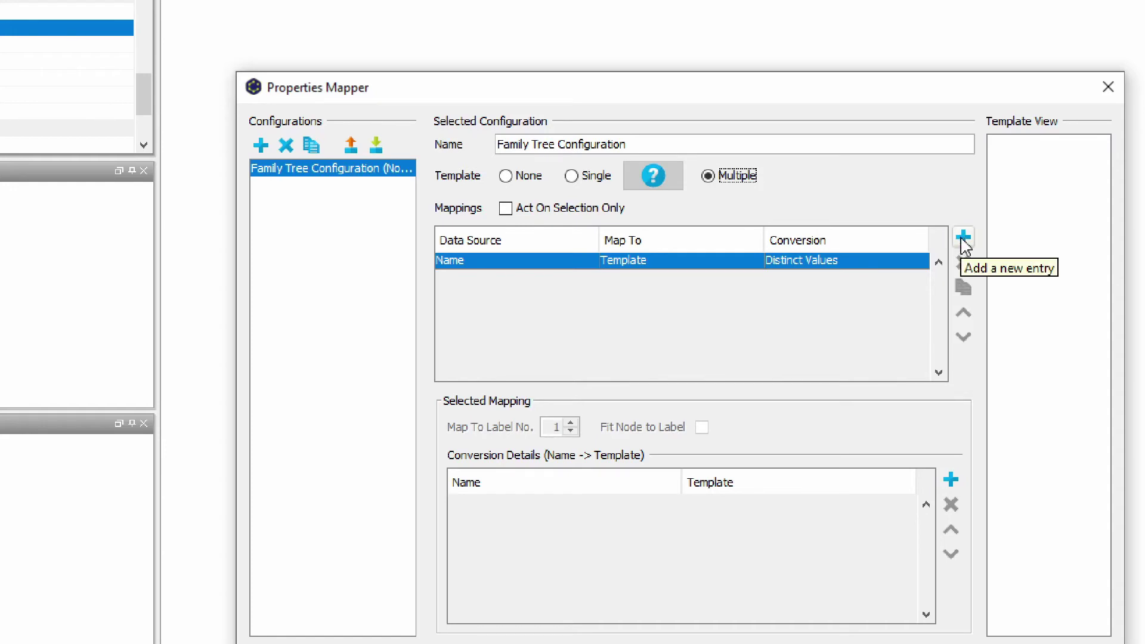
Add a Name→Label Text mapping, base templates on Type, and map family to the black dot.
click(963, 239)
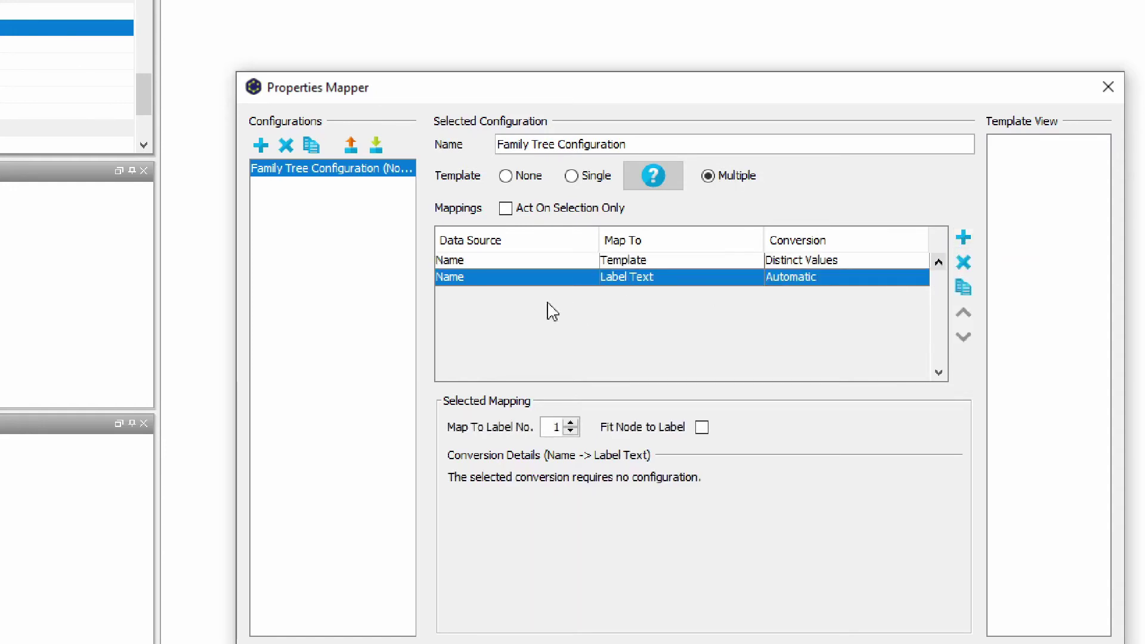
click(547, 263)
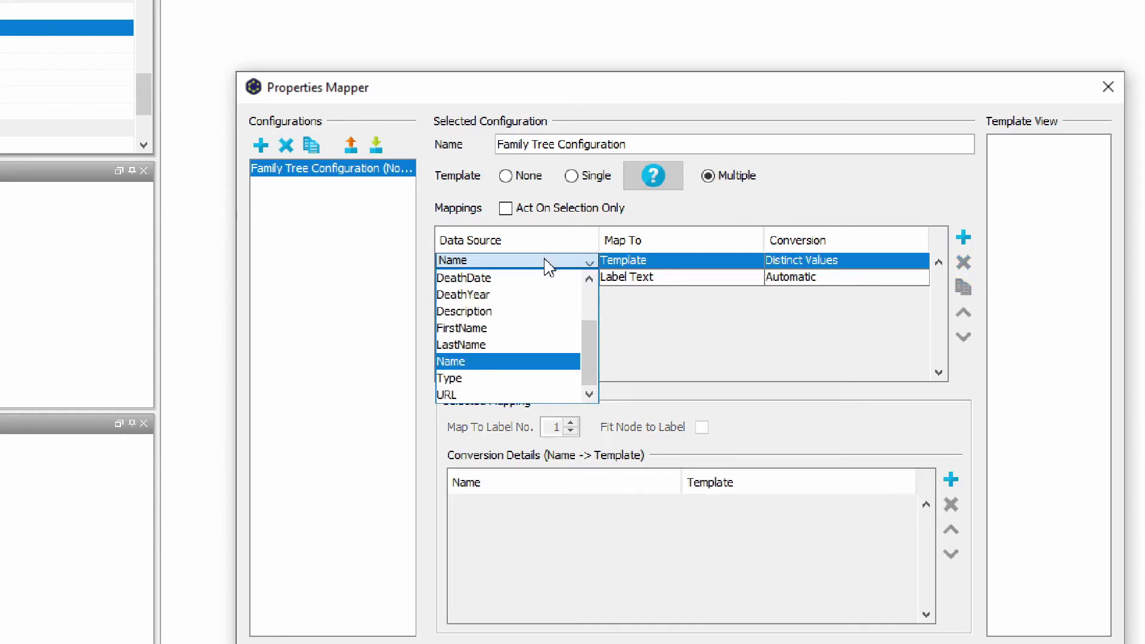
click(479, 379)
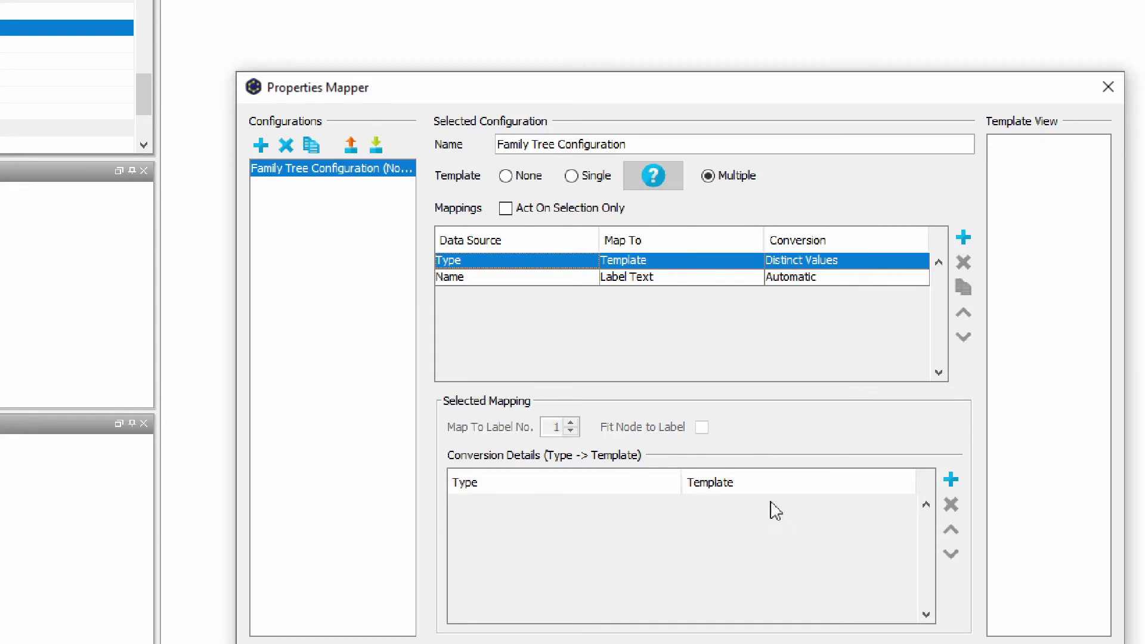
click(951, 480)
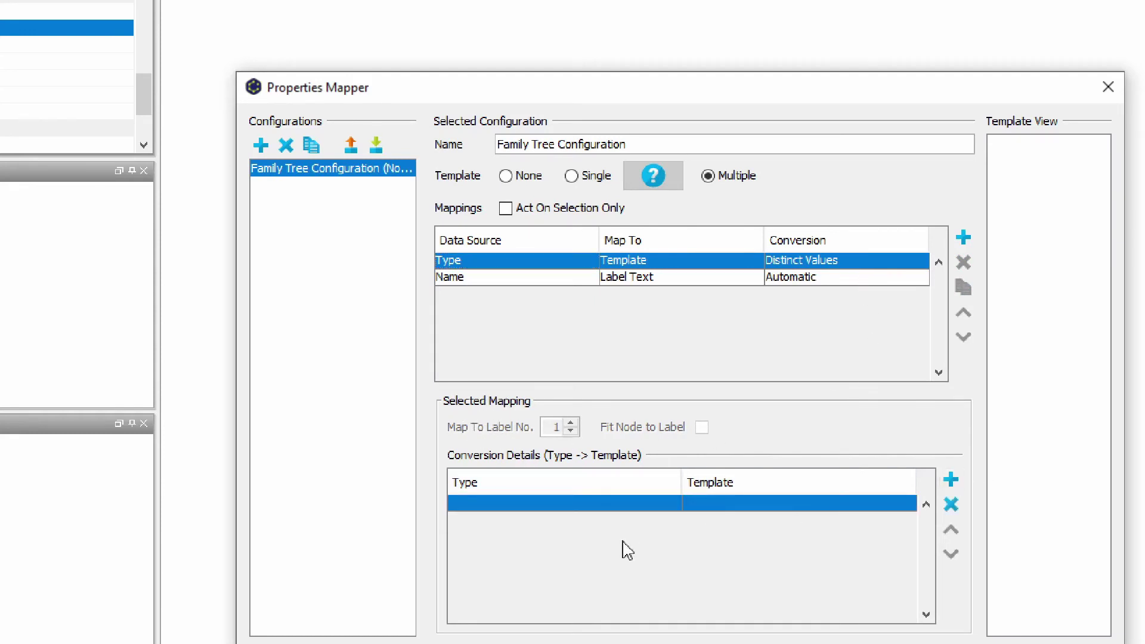
click(612, 504)
click(671, 504)
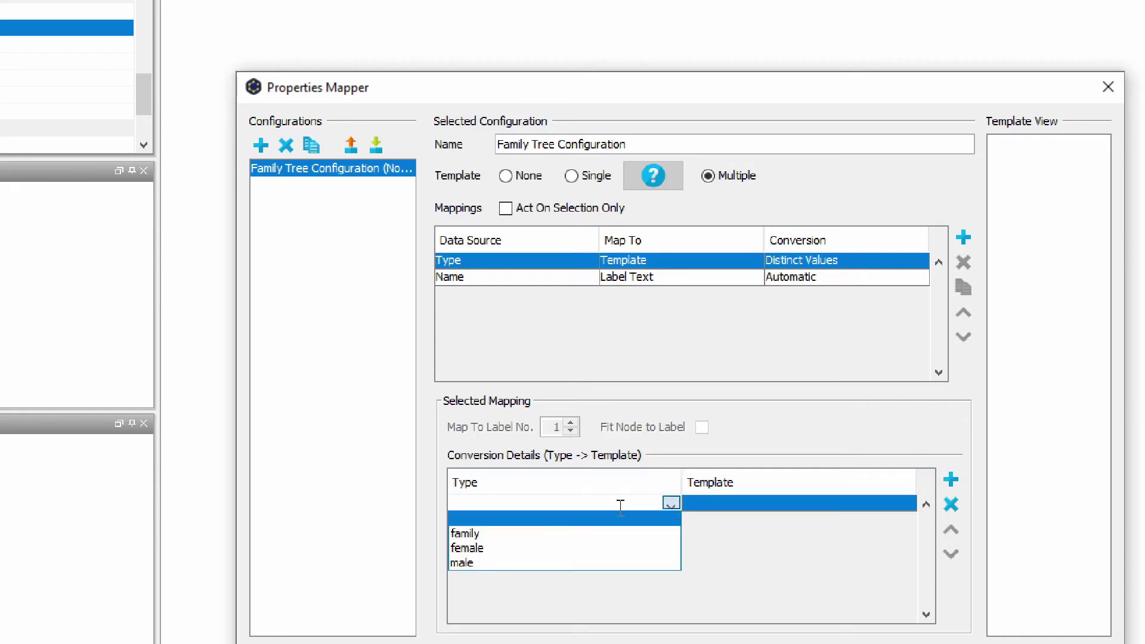
click(617, 533)
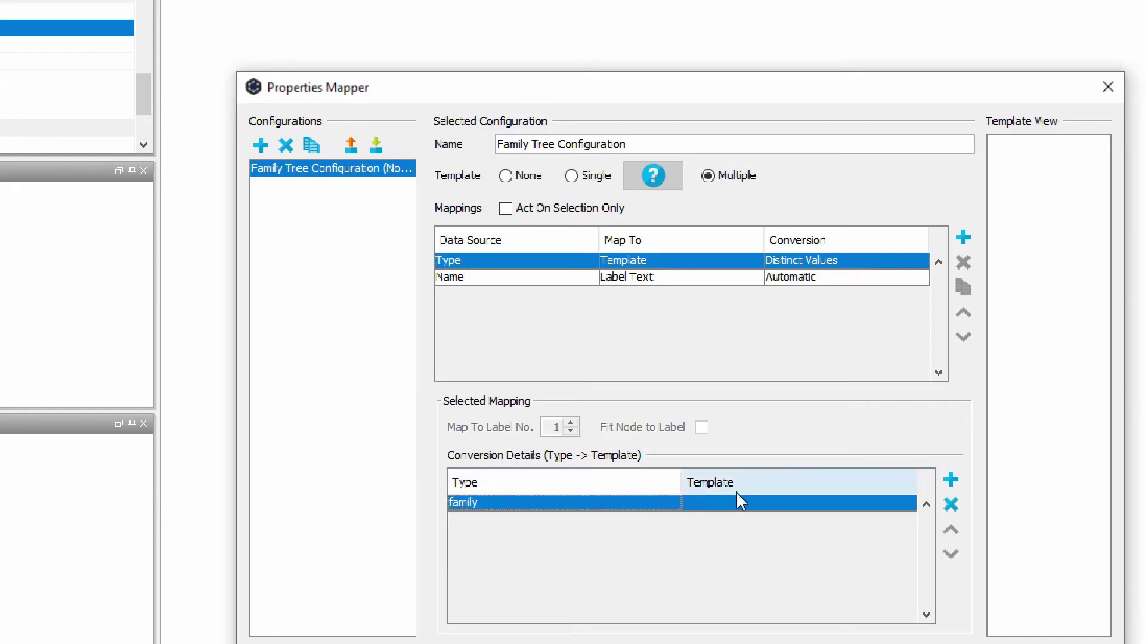
click(899, 512)
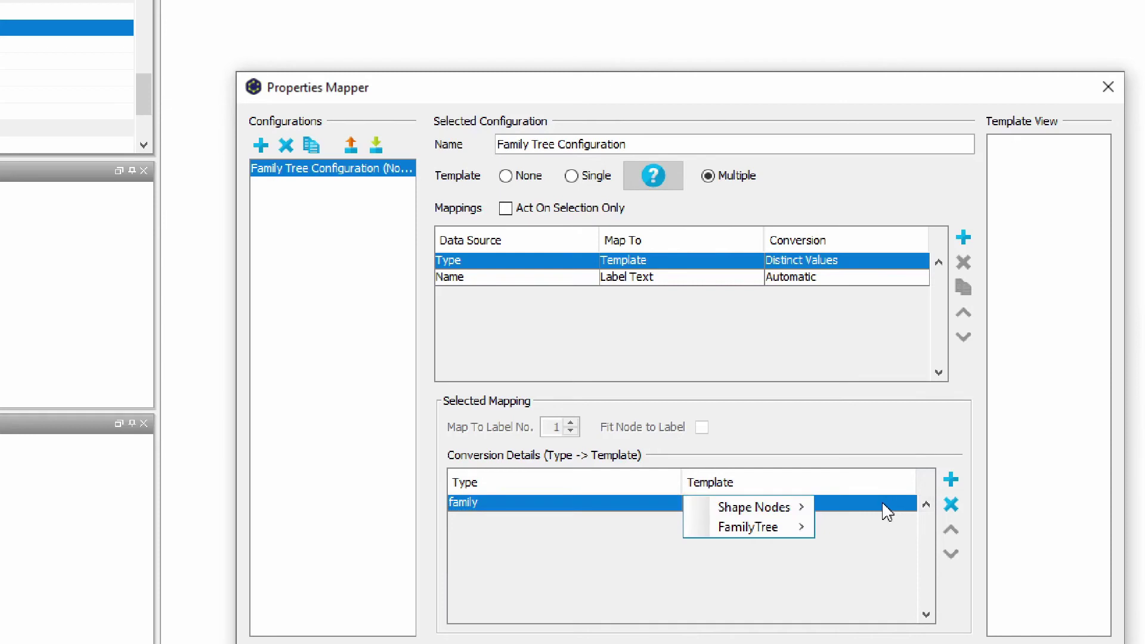
mouse_move(764, 527)
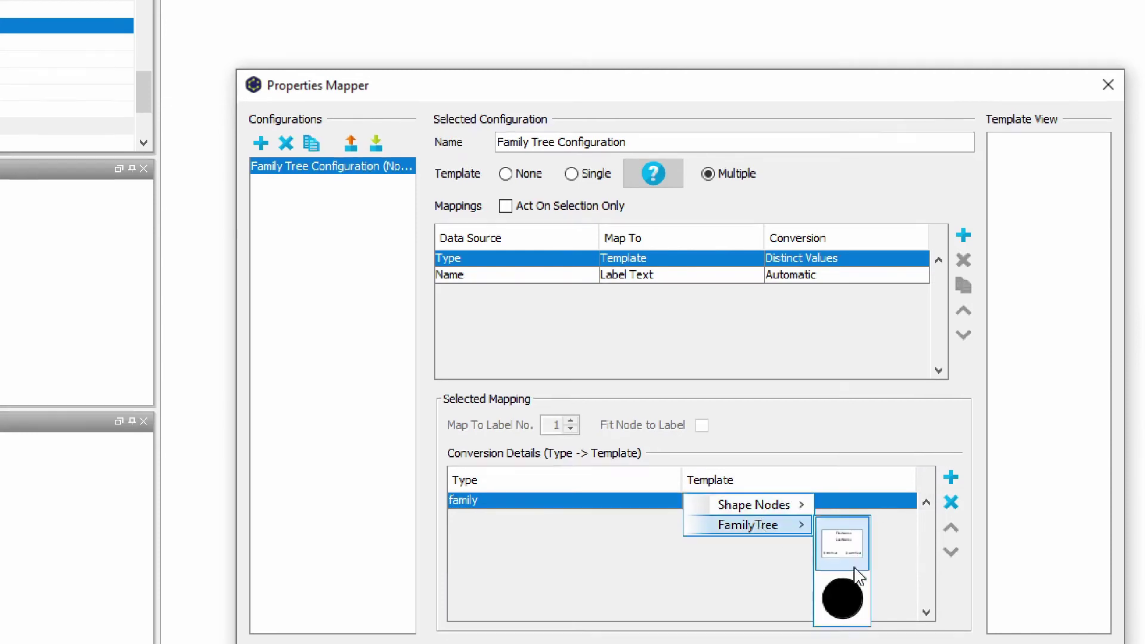
click(846, 562)
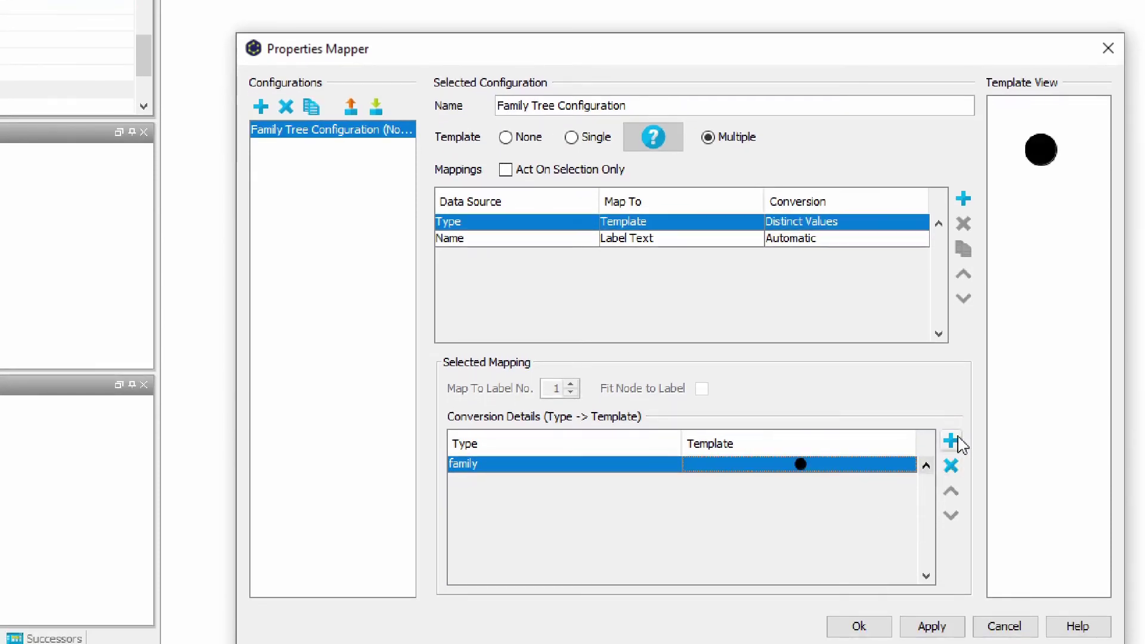
Add female and male rows, both mapped to the labelled card template.
click(952, 441)
click(641, 484)
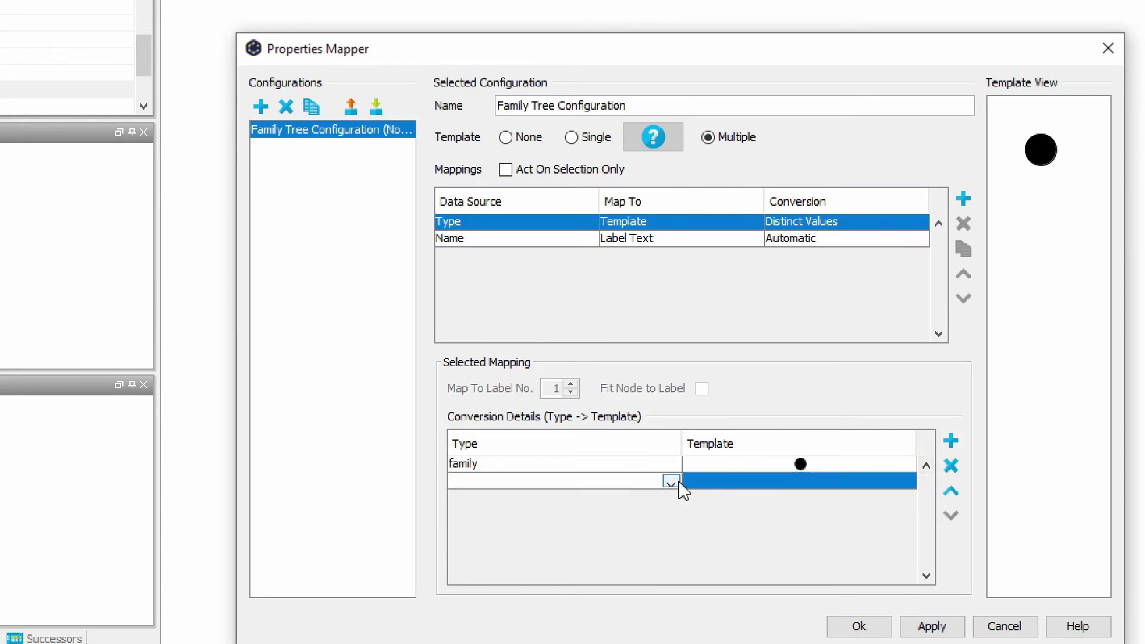
click(672, 483)
click(634, 528)
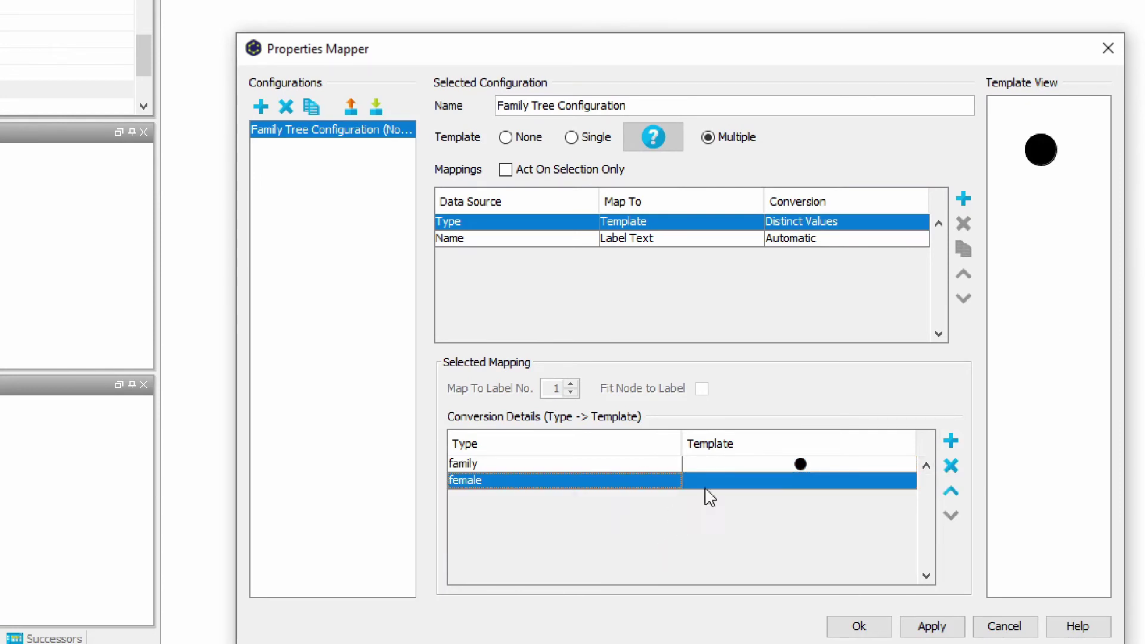
click(905, 480)
mouse_move(797, 507)
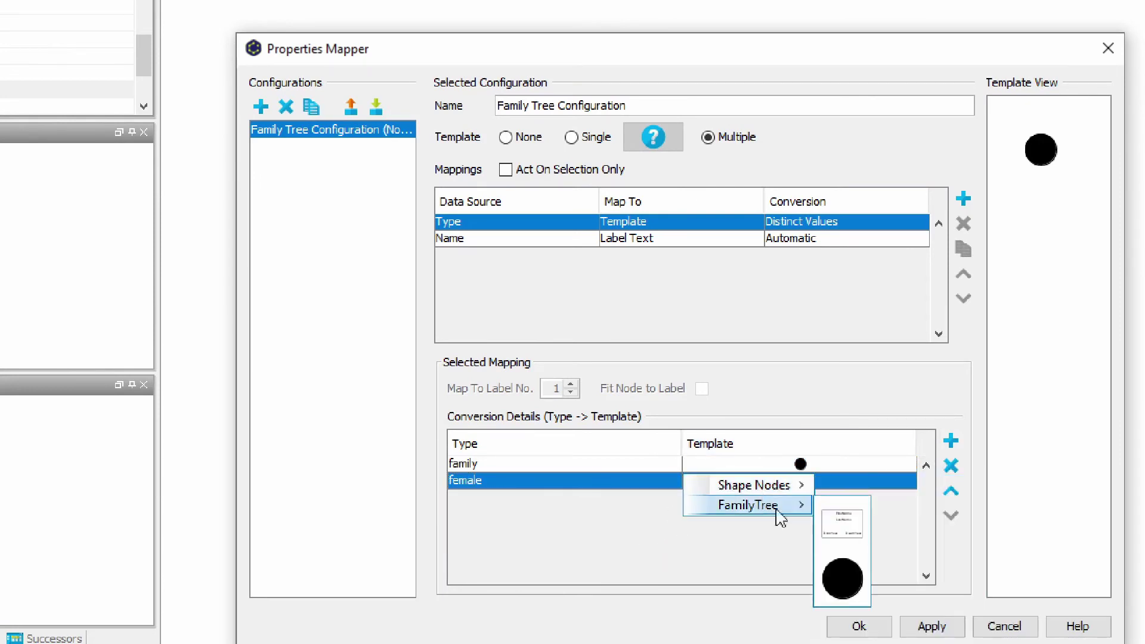
click(847, 528)
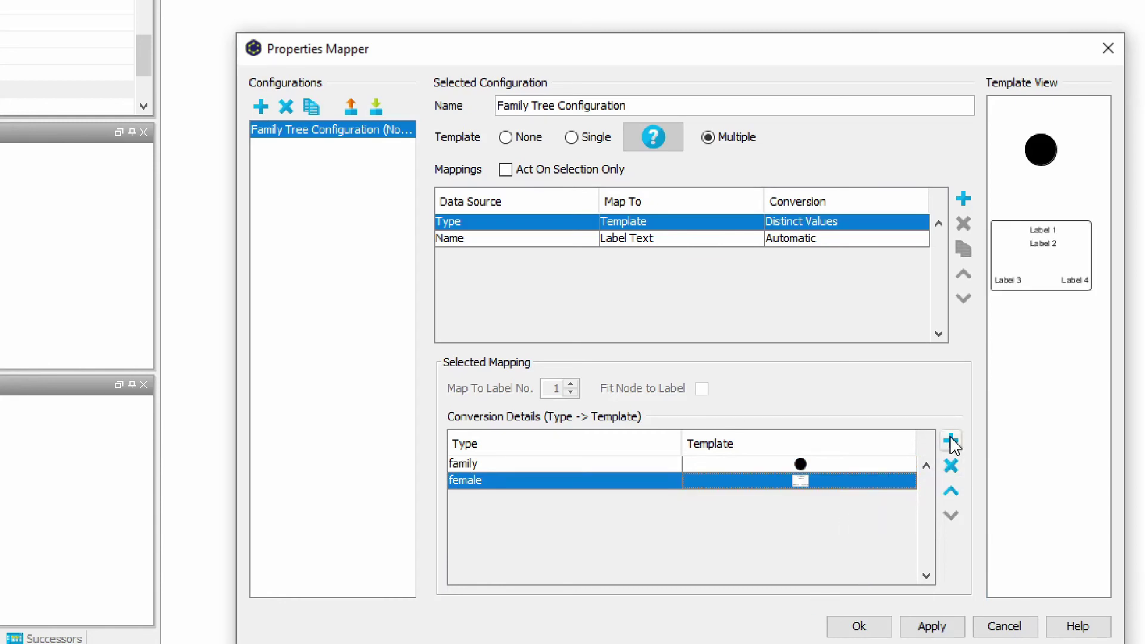
click(952, 441)
click(667, 497)
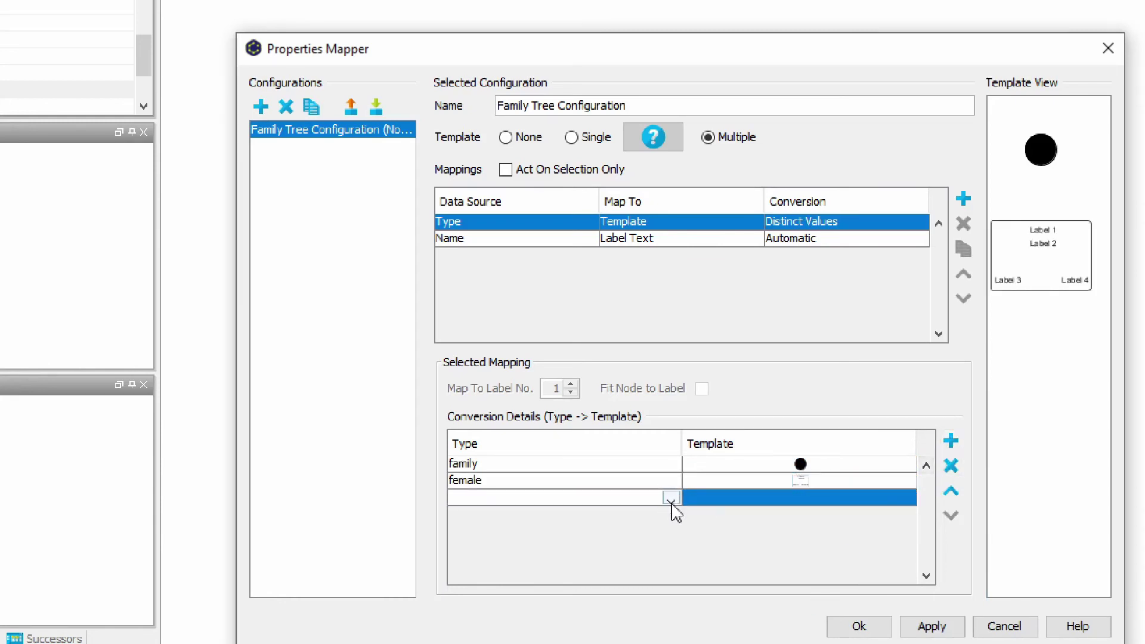
click(671, 498)
click(583, 556)
click(751, 501)
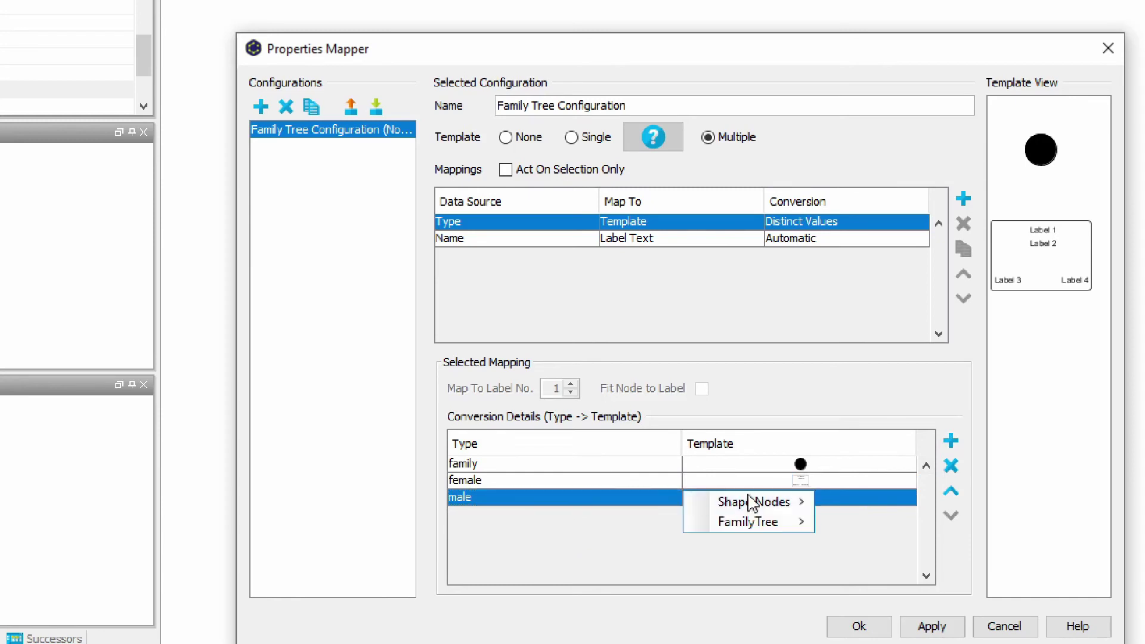
mouse_move(768, 522)
click(854, 535)
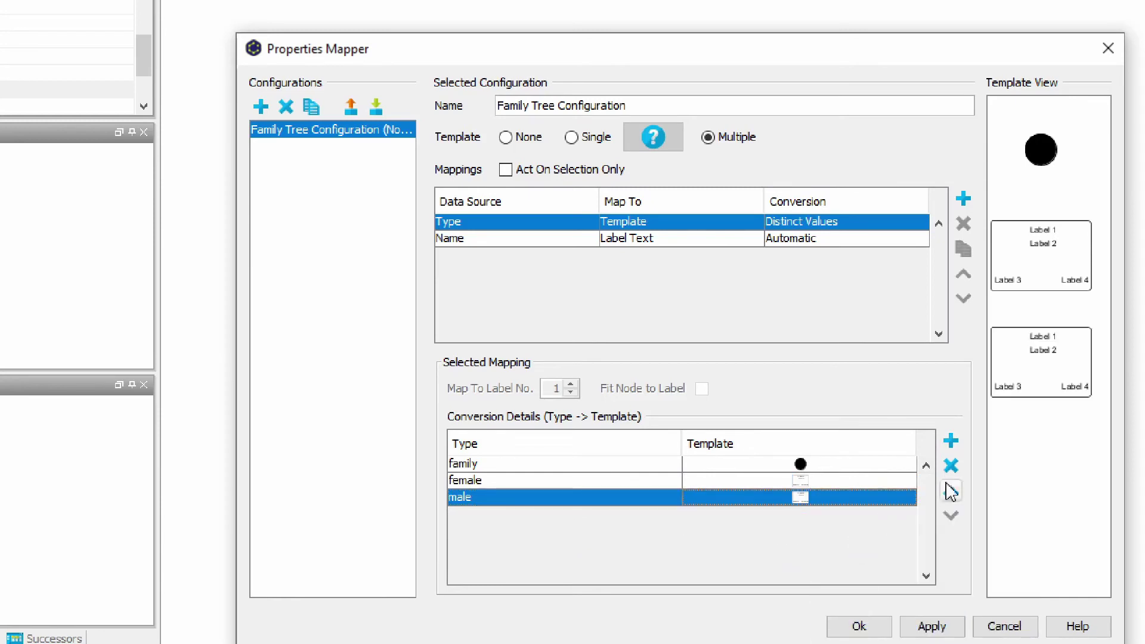
Change the second mapping to Type → node Height by distinct values.
click(578, 247)
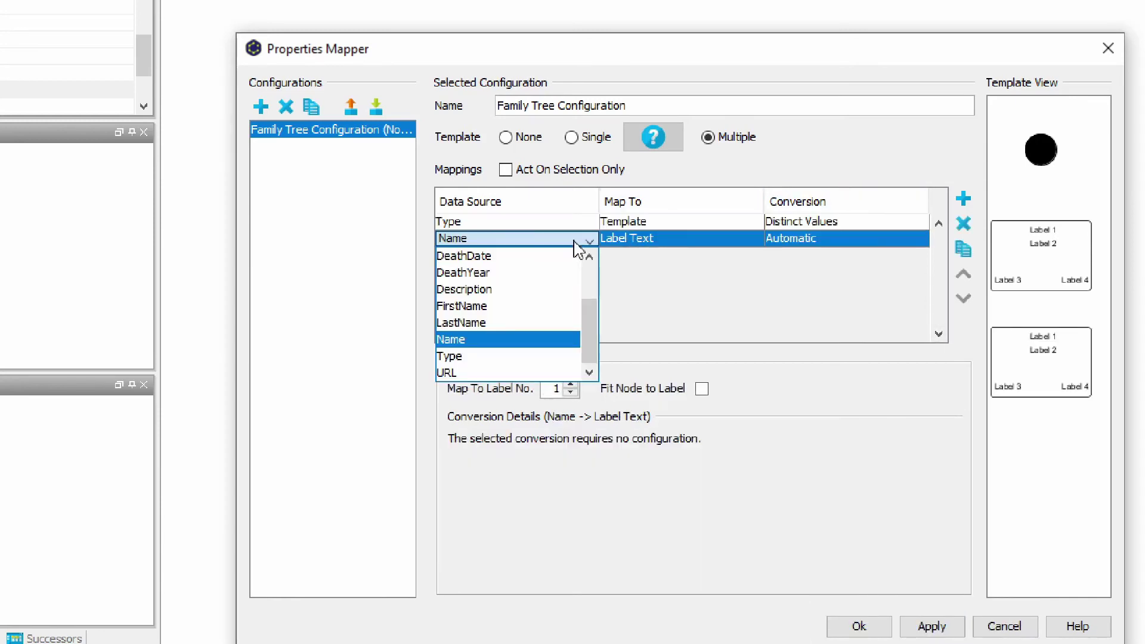
click(509, 356)
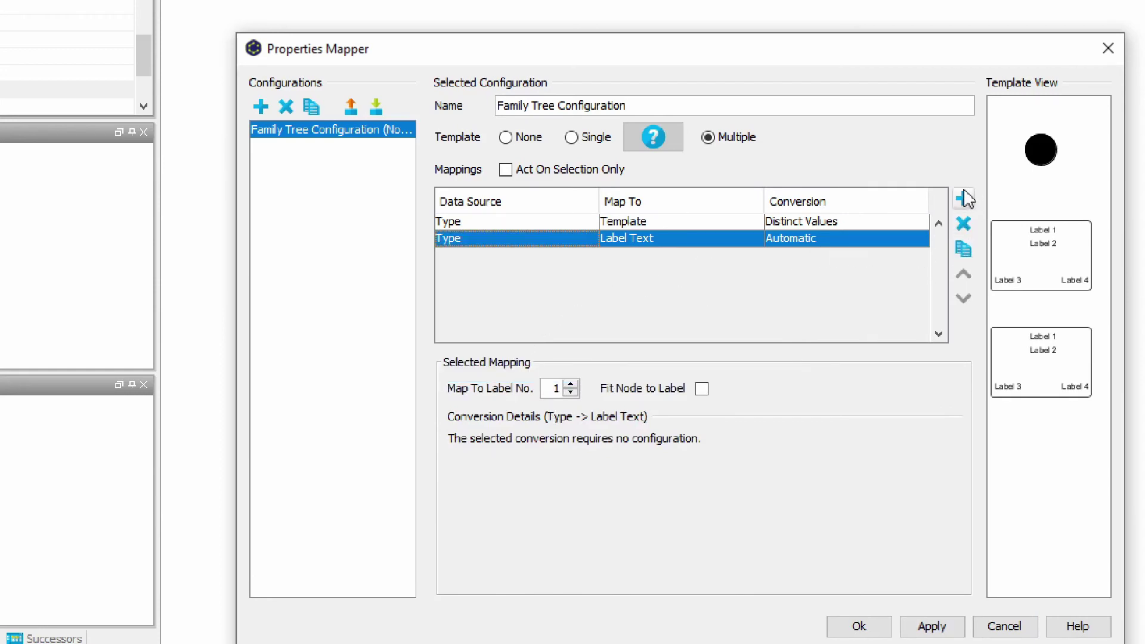
click(726, 237)
scroll(755, 317, down, 3)
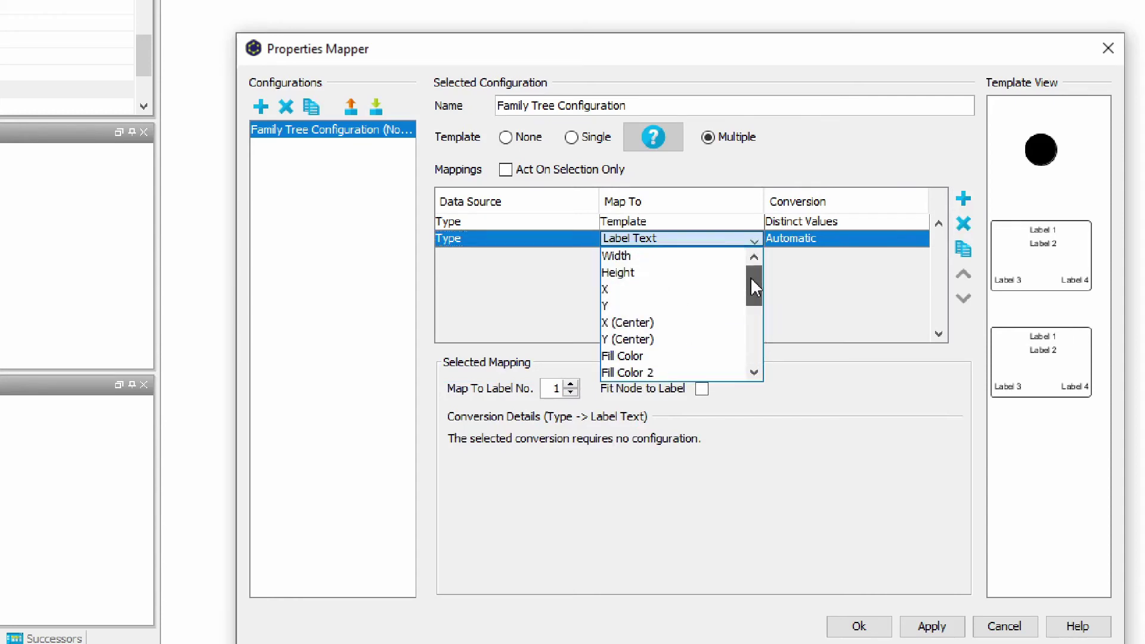
click(692, 276)
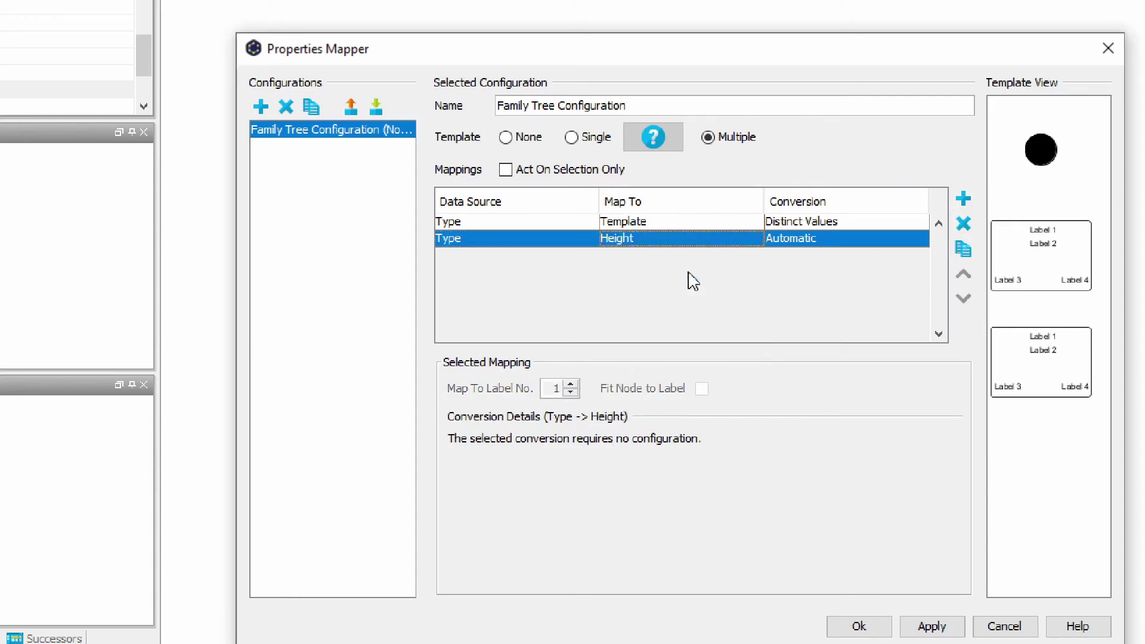
click(858, 235)
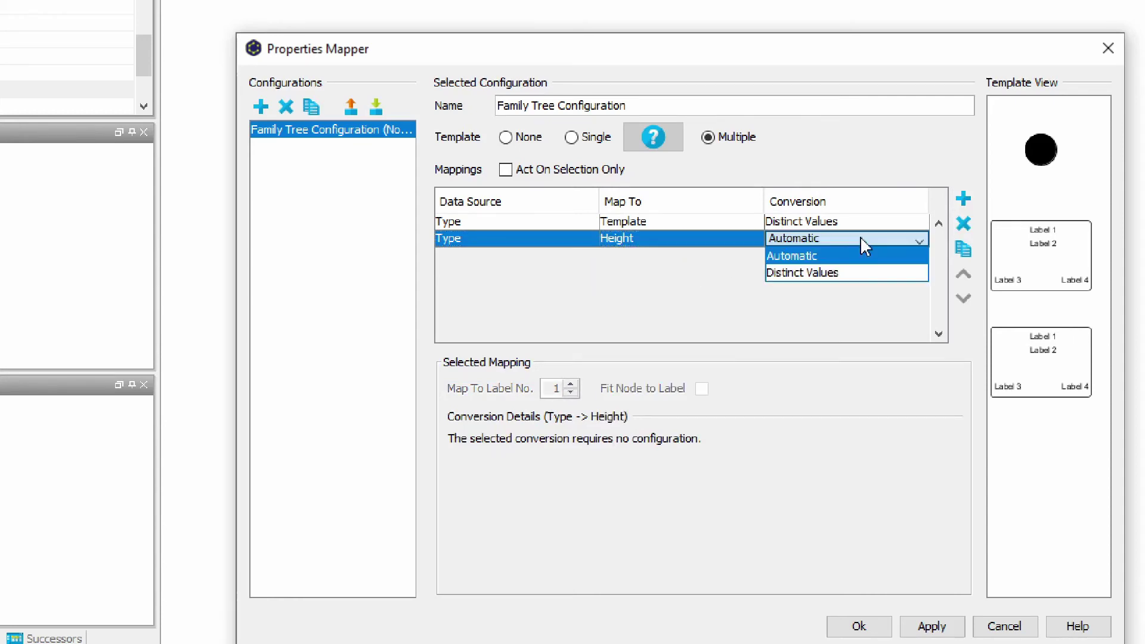
click(854, 285)
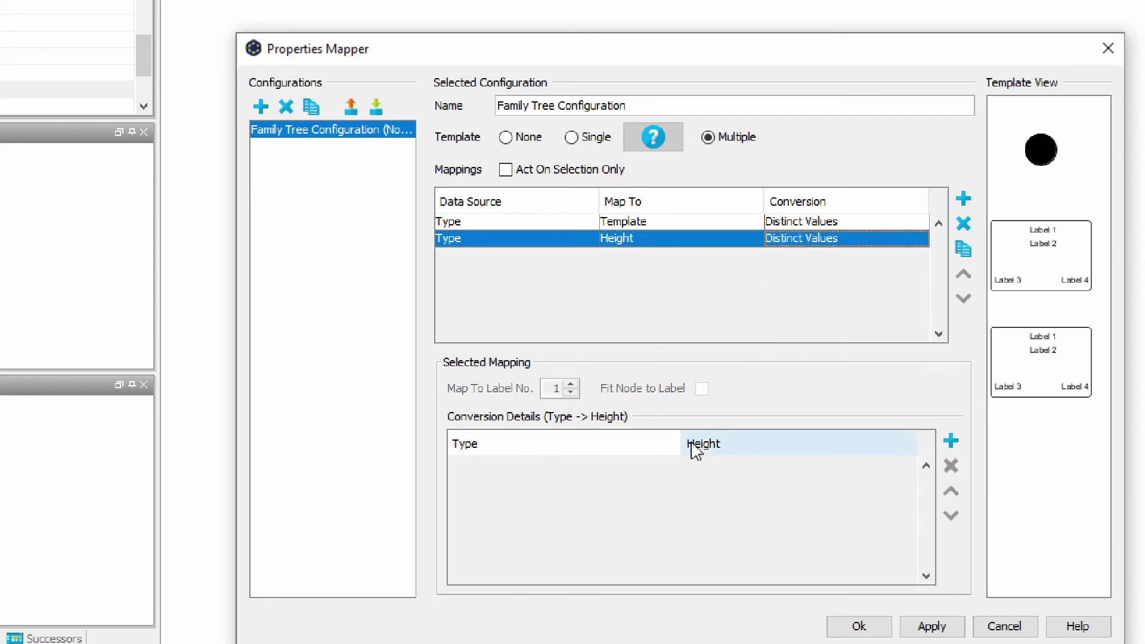
Add family, female and male height rows: family 10, female and male 60.
click(952, 442)
click(952, 441)
click(952, 441)
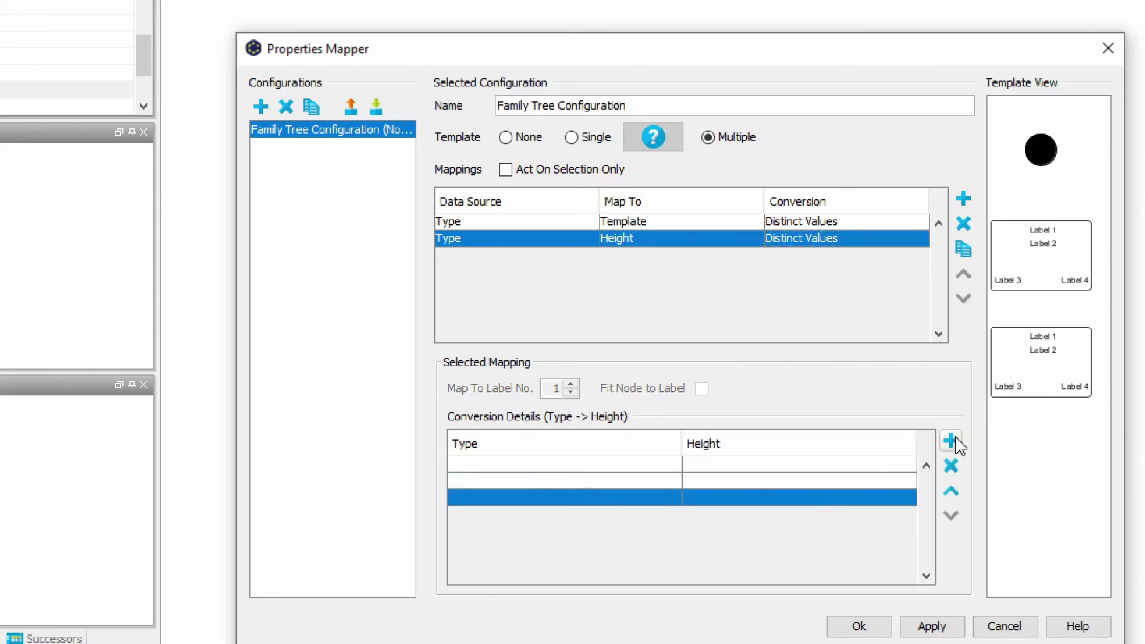
click(678, 466)
click(671, 464)
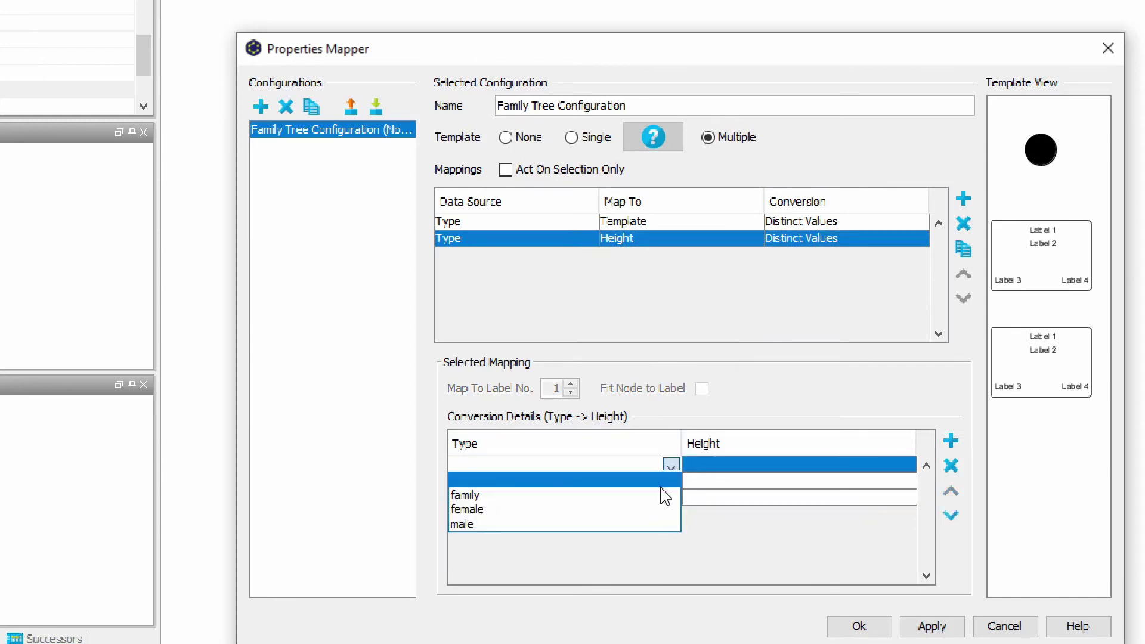
click(661, 495)
click(670, 481)
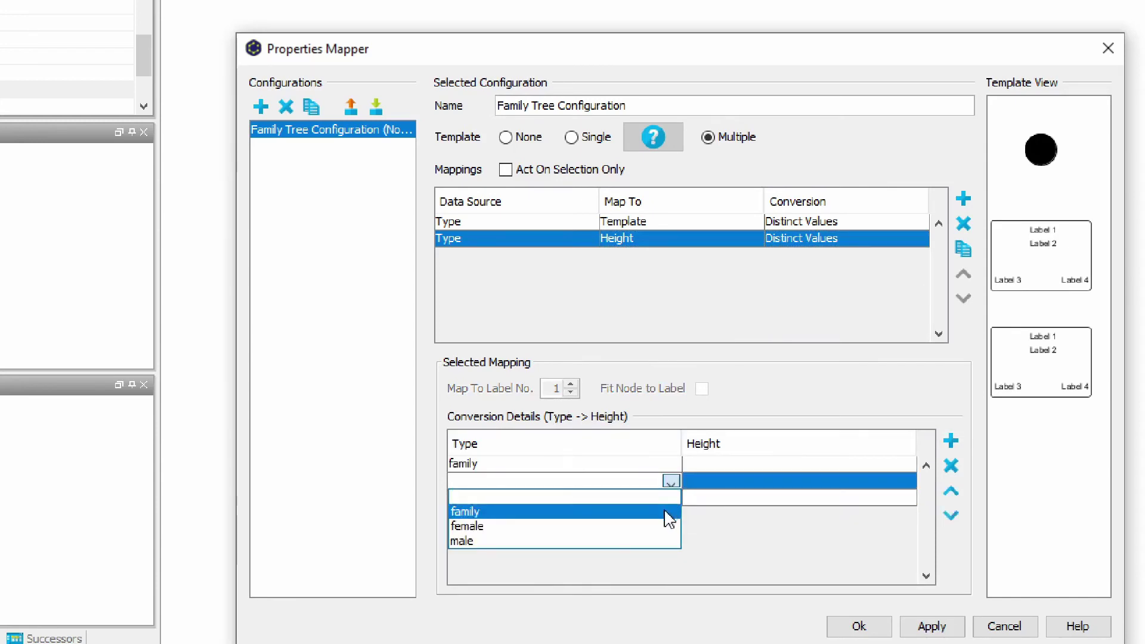
click(668, 526)
click(673, 498)
click(671, 498)
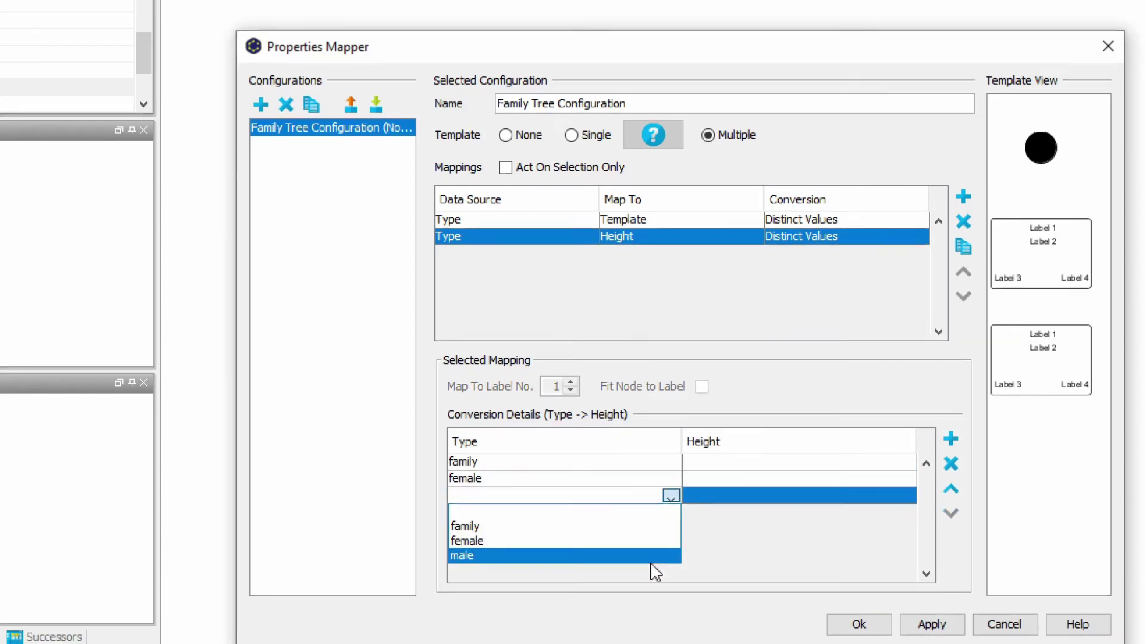
click(649, 554)
click(764, 458)
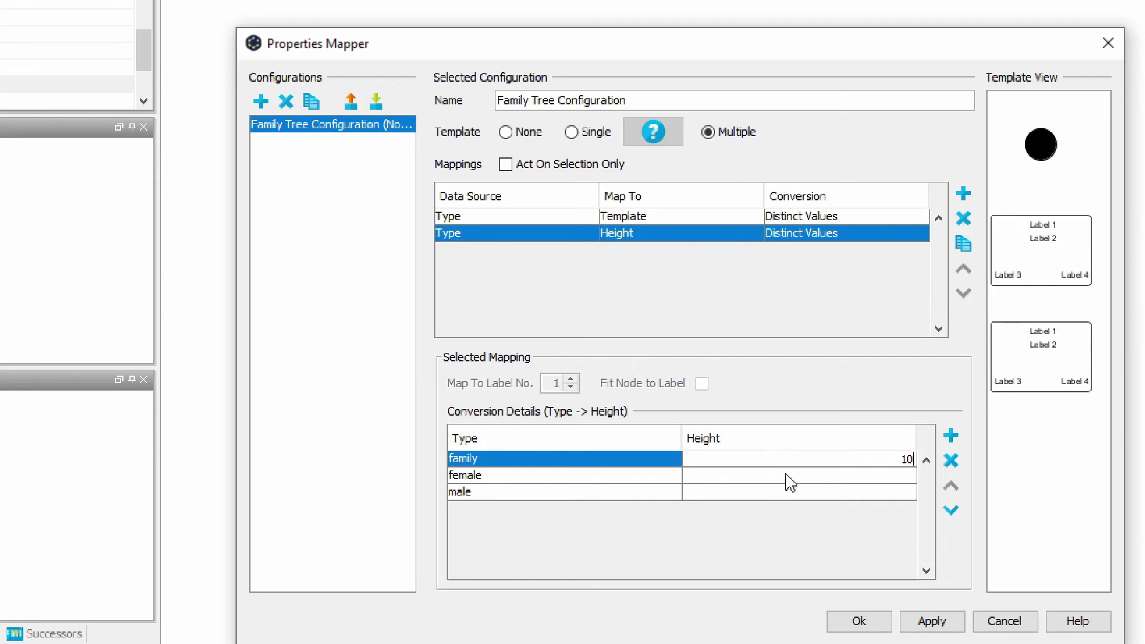
click(833, 475)
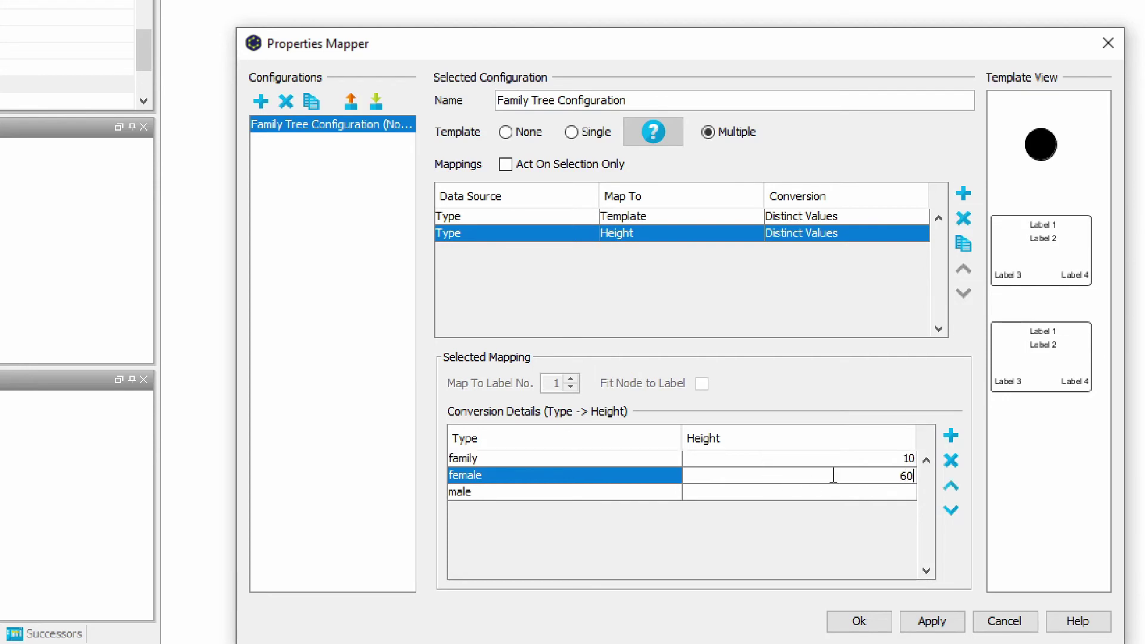
click(867, 491)
text(6)
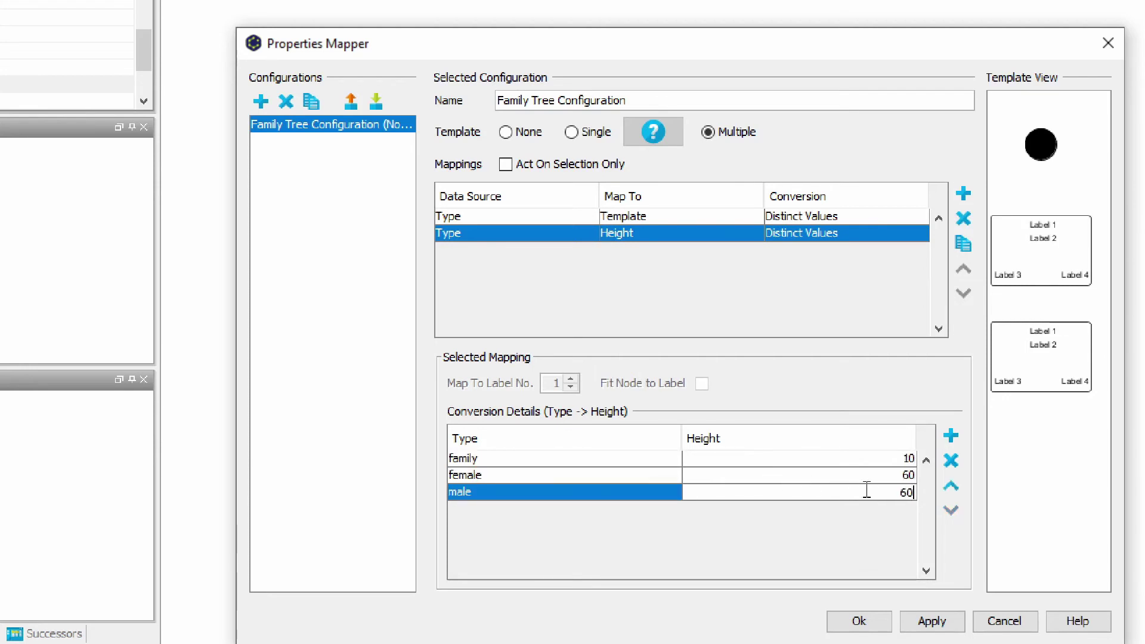
text(0)
Add a Type→Width mapping with a value row, plus another mapping row for the name label.
click(930, 621)
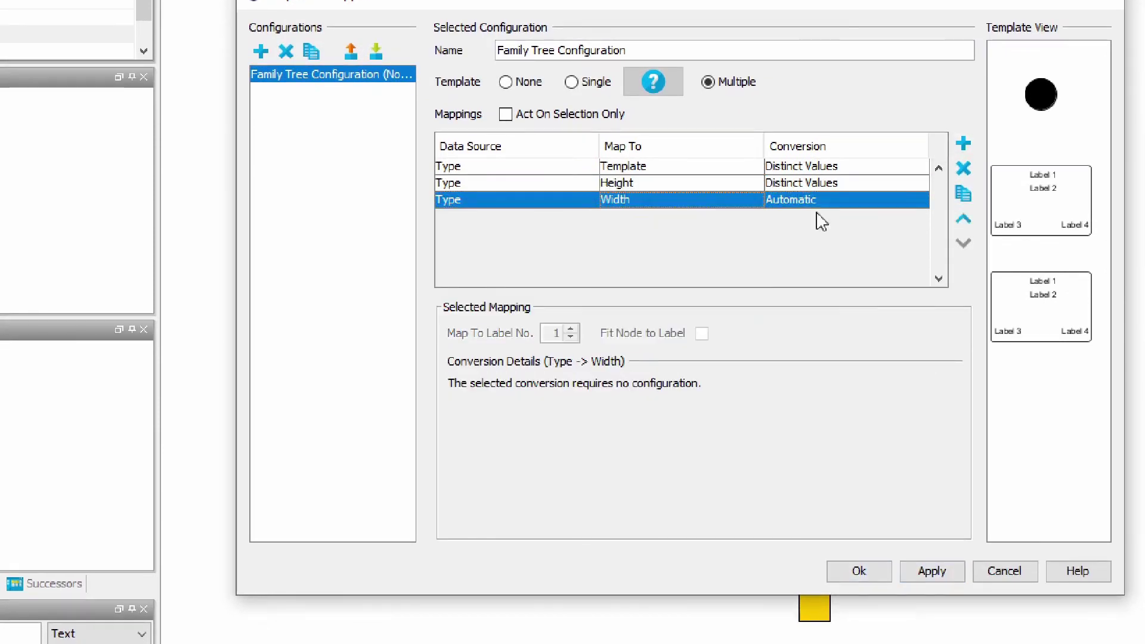
click(818, 220)
click(670, 409)
click(656, 440)
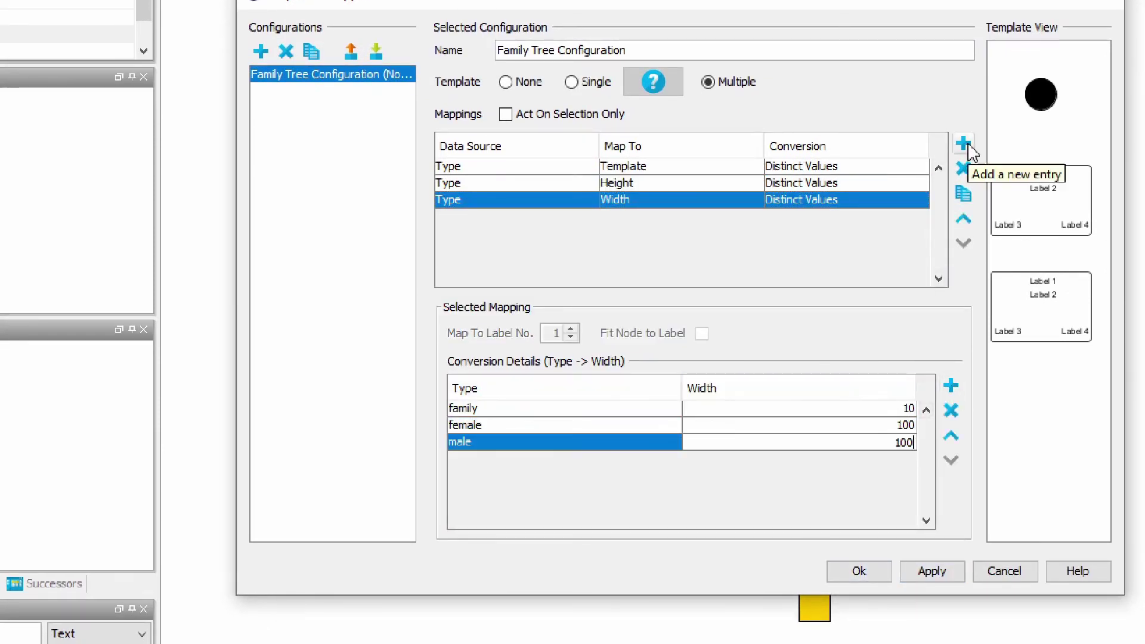
click(964, 145)
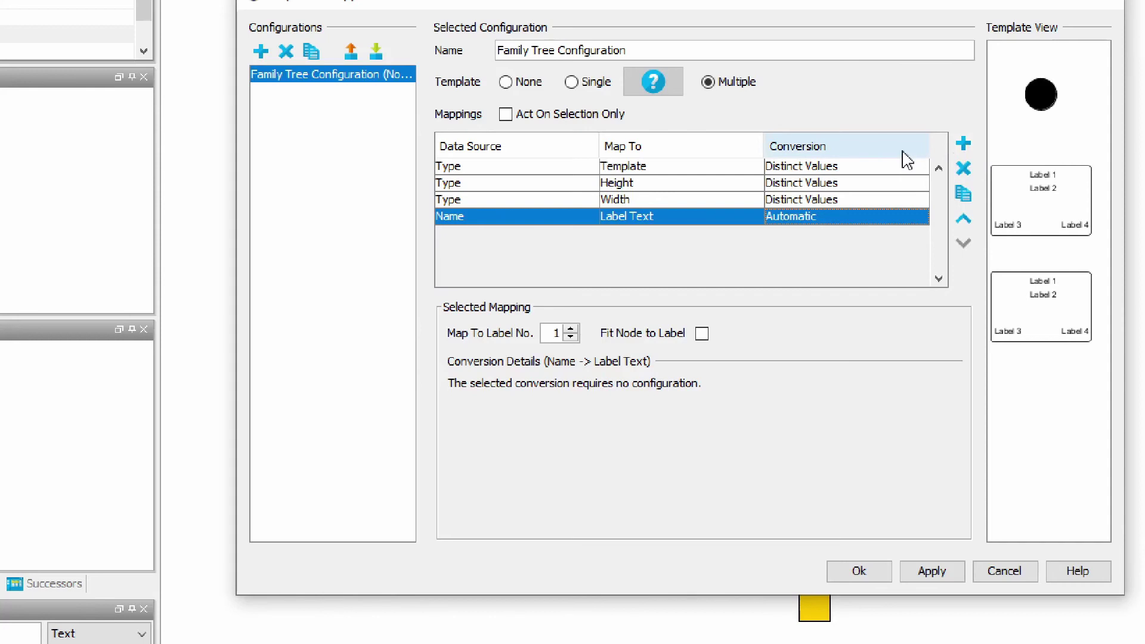
Map FirstName to a label and LastName to label 2.
click(561, 221)
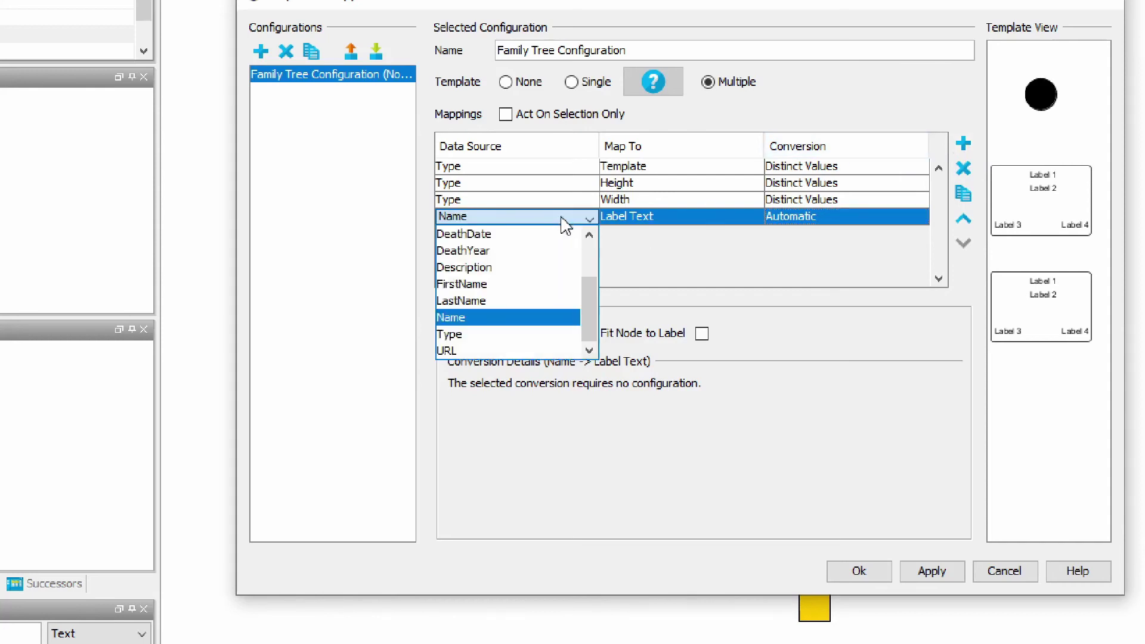
click(549, 293)
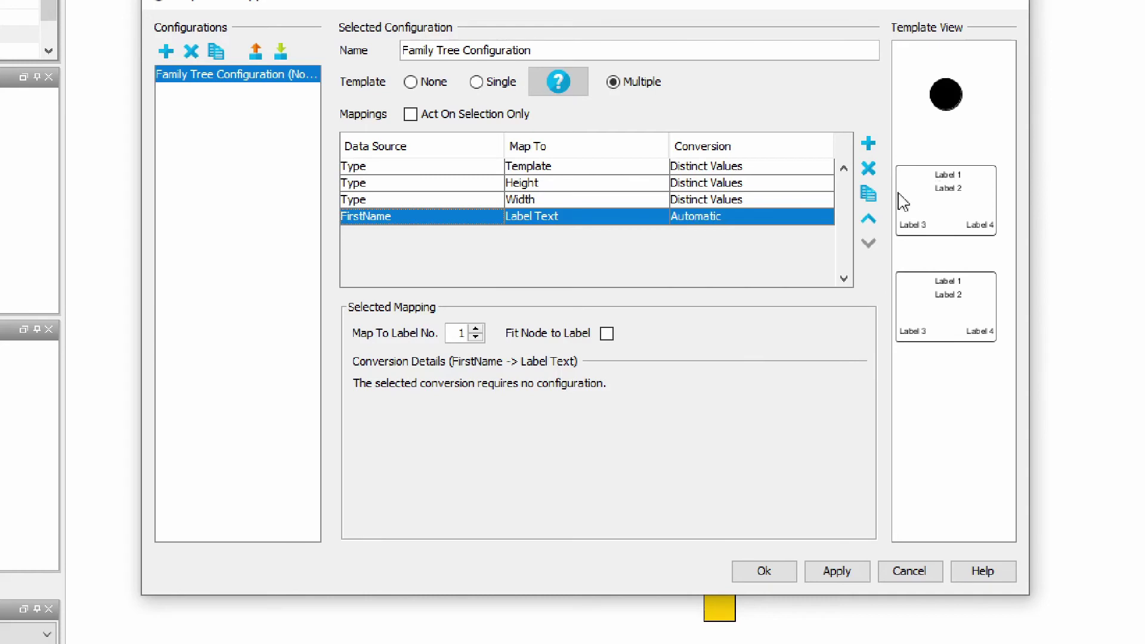
click(868, 143)
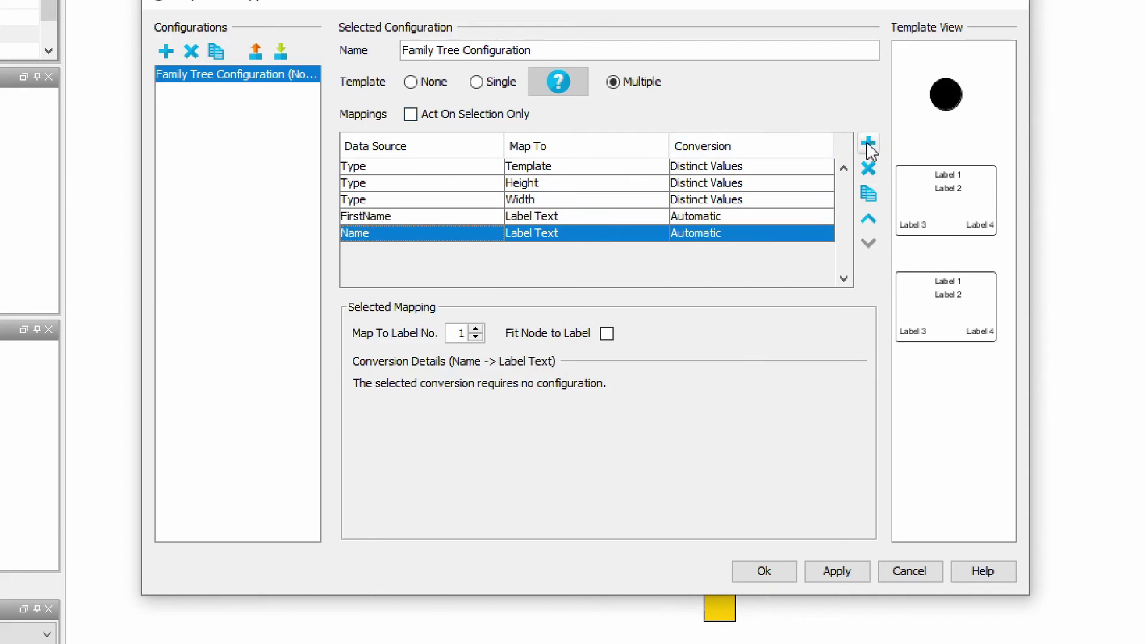
click(392, 235)
click(365, 318)
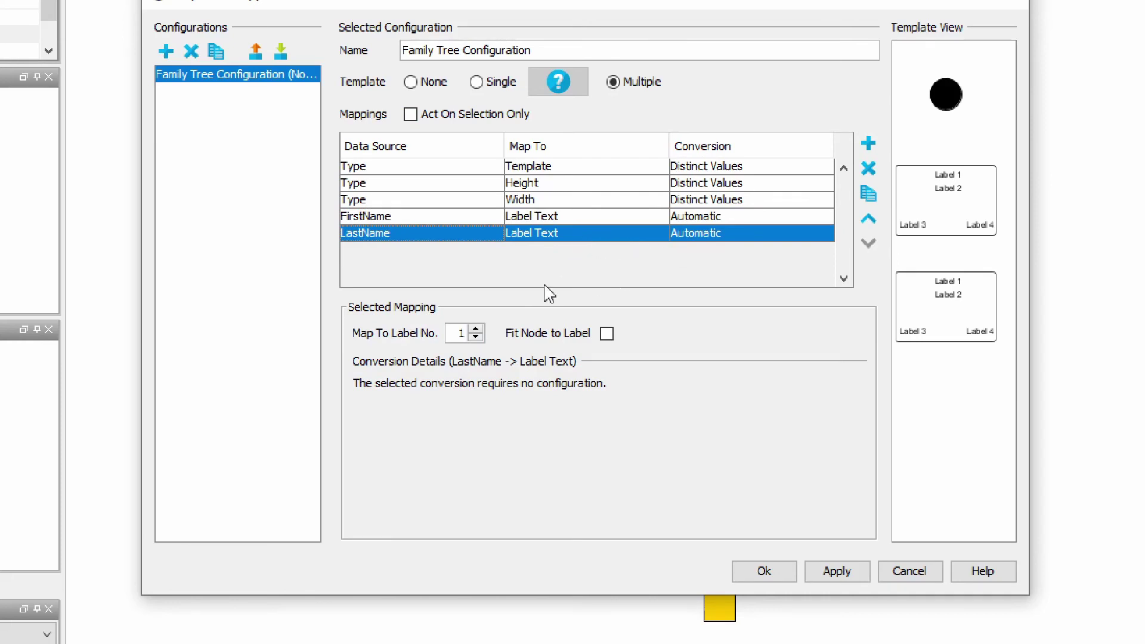
click(476, 330)
Add label mappings for BirthYear and DeathYear.
click(869, 143)
click(426, 251)
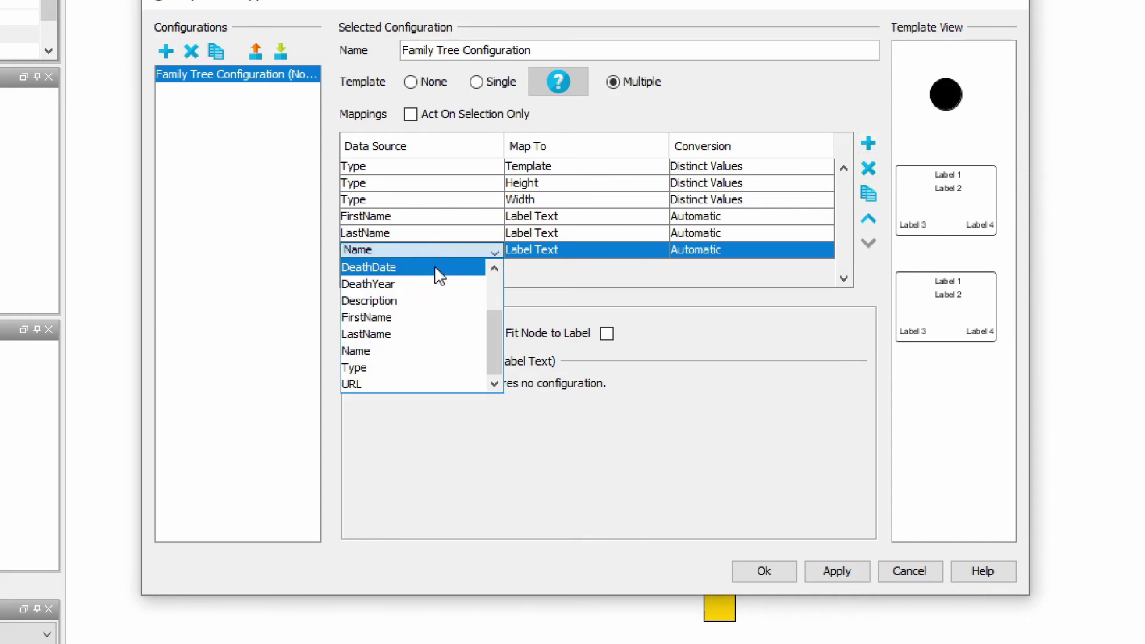
drag(494, 334, 494, 309)
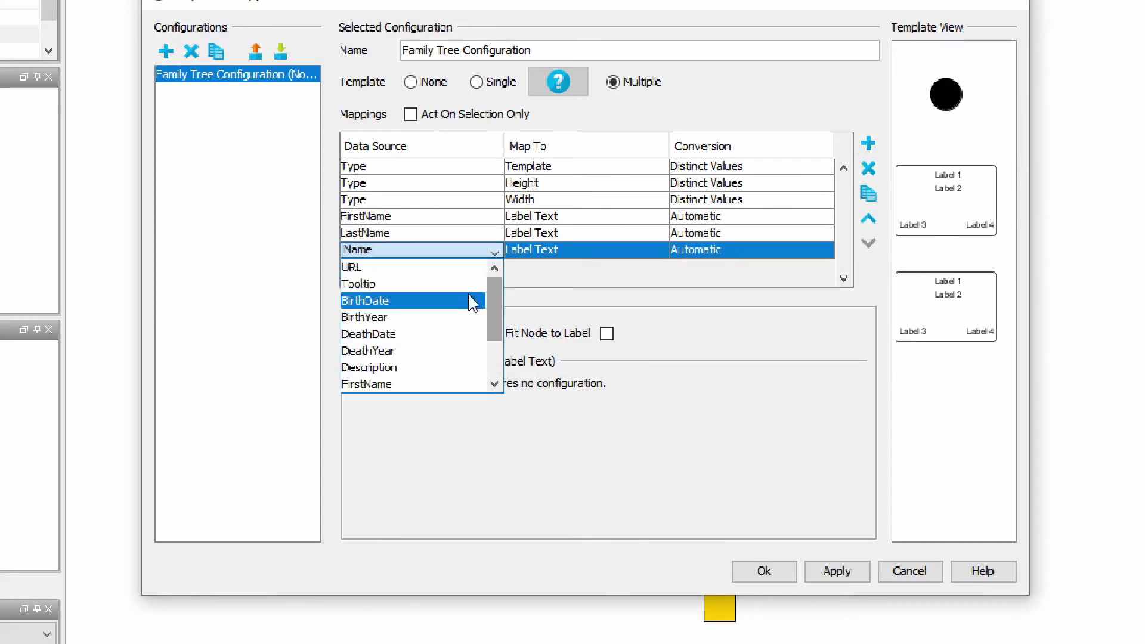
click(401, 318)
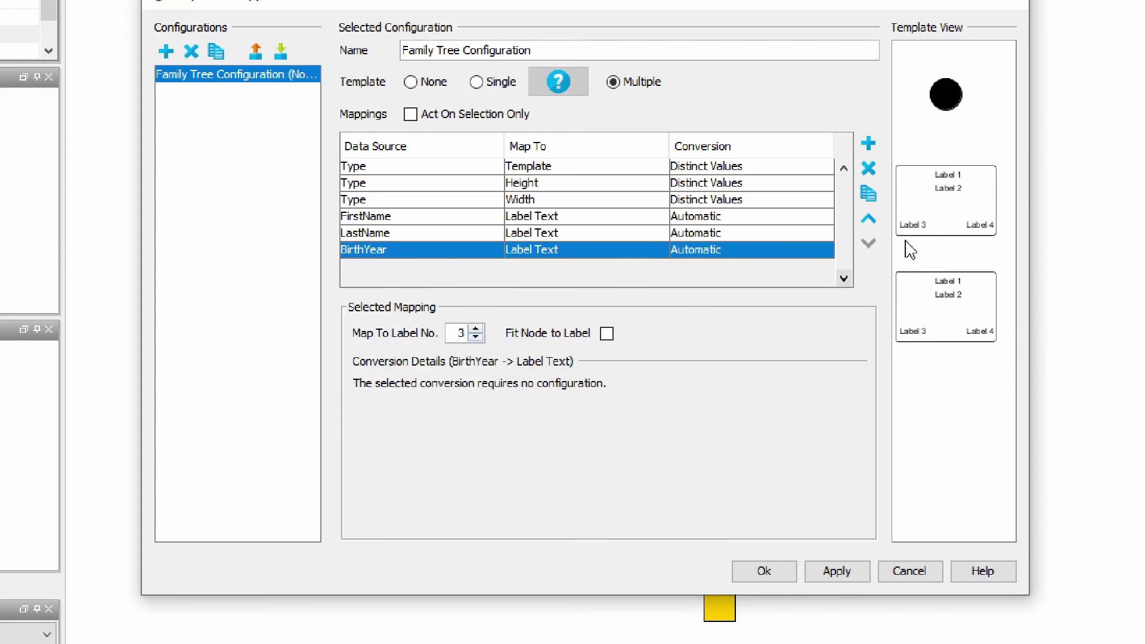
click(869, 143)
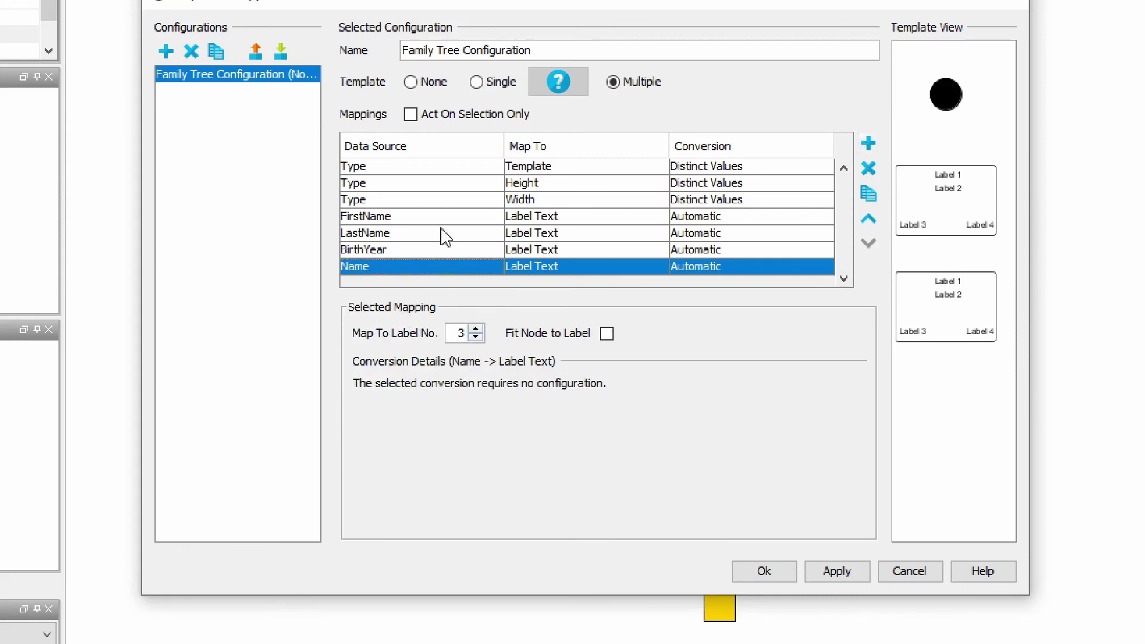
click(429, 270)
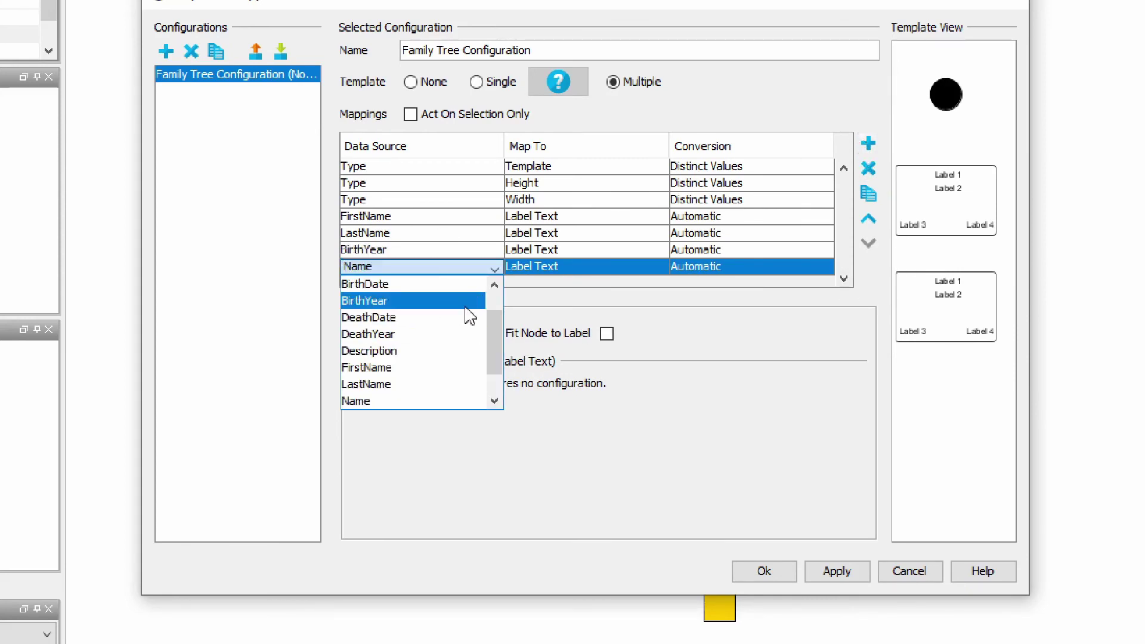
click(445, 335)
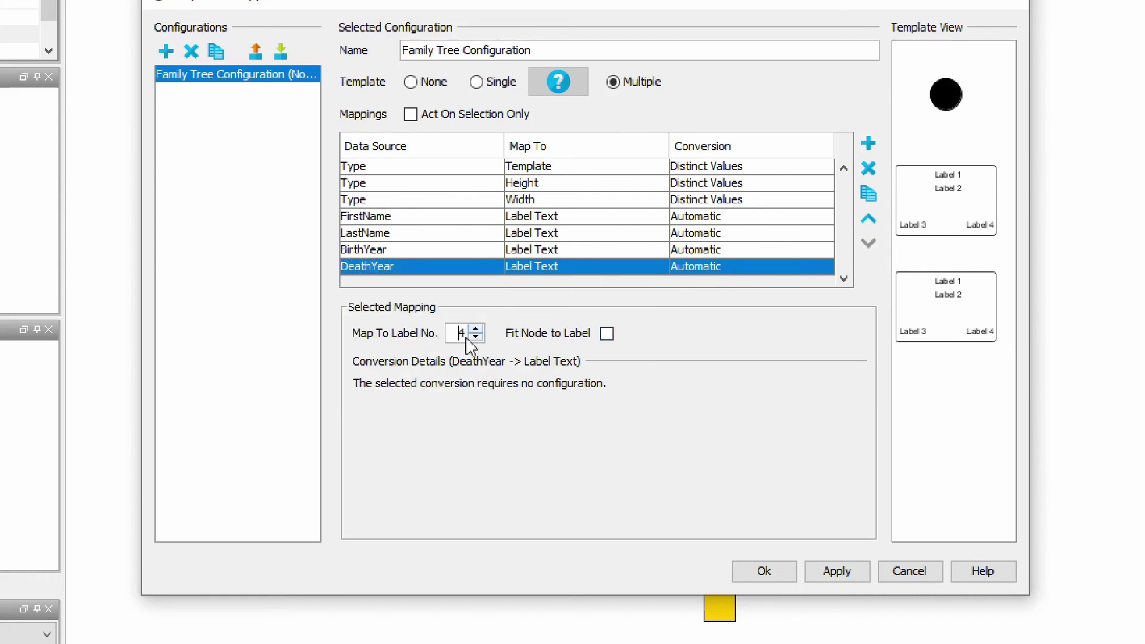
Map the URL column to the node's URL property.
click(868, 145)
drag(841, 218, 846, 255)
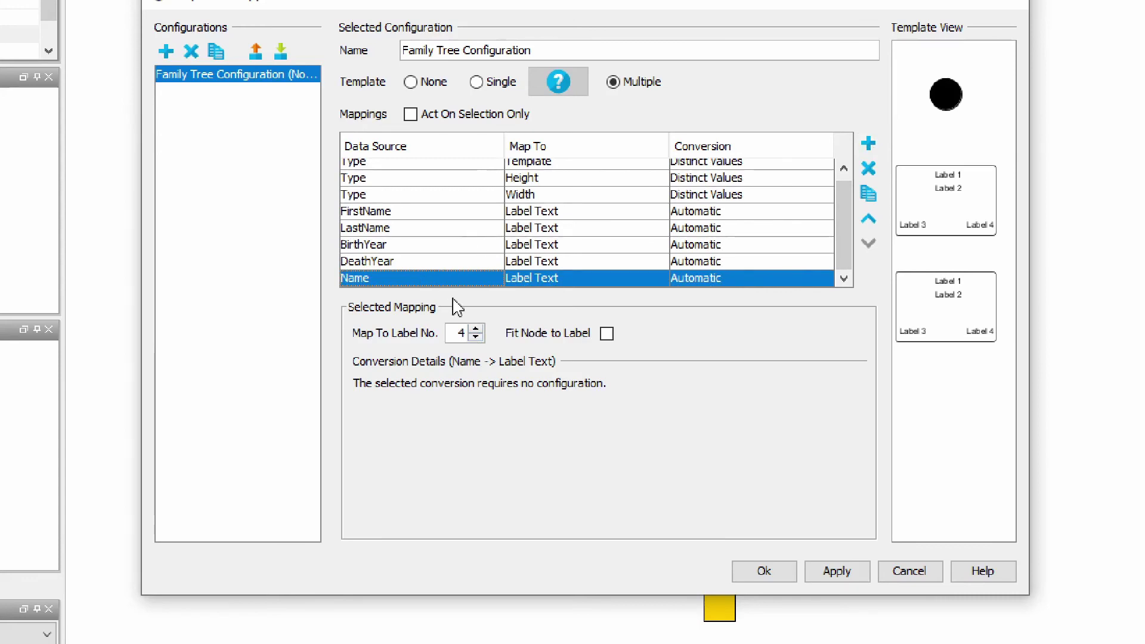
click(479, 281)
drag(493, 334, 493, 396)
click(385, 412)
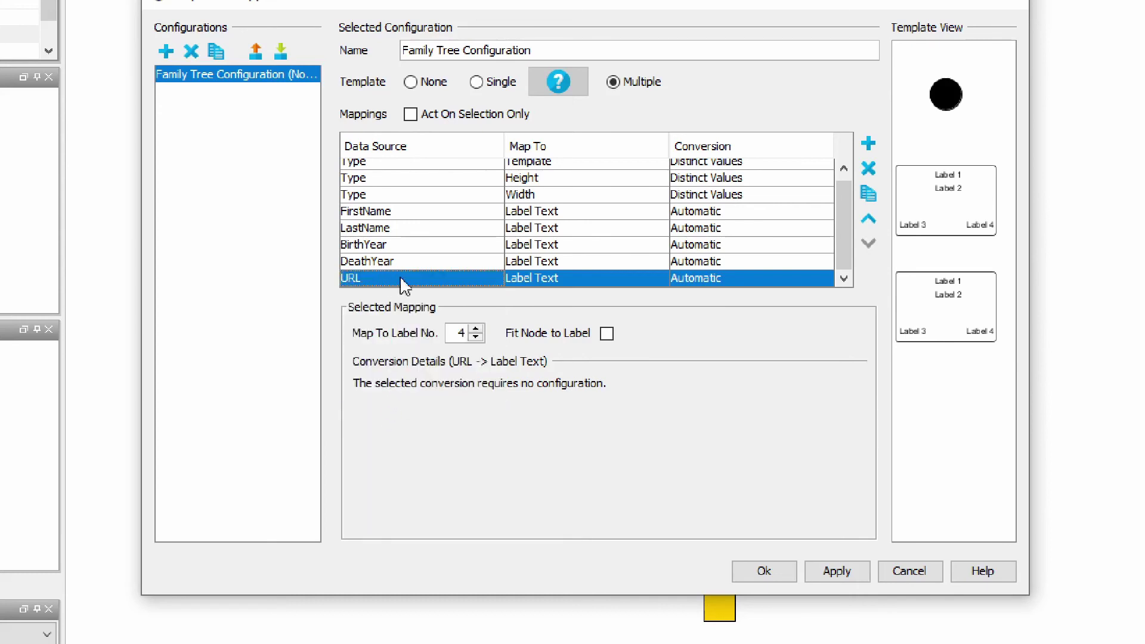
click(645, 281)
drag(656, 329, 657, 396)
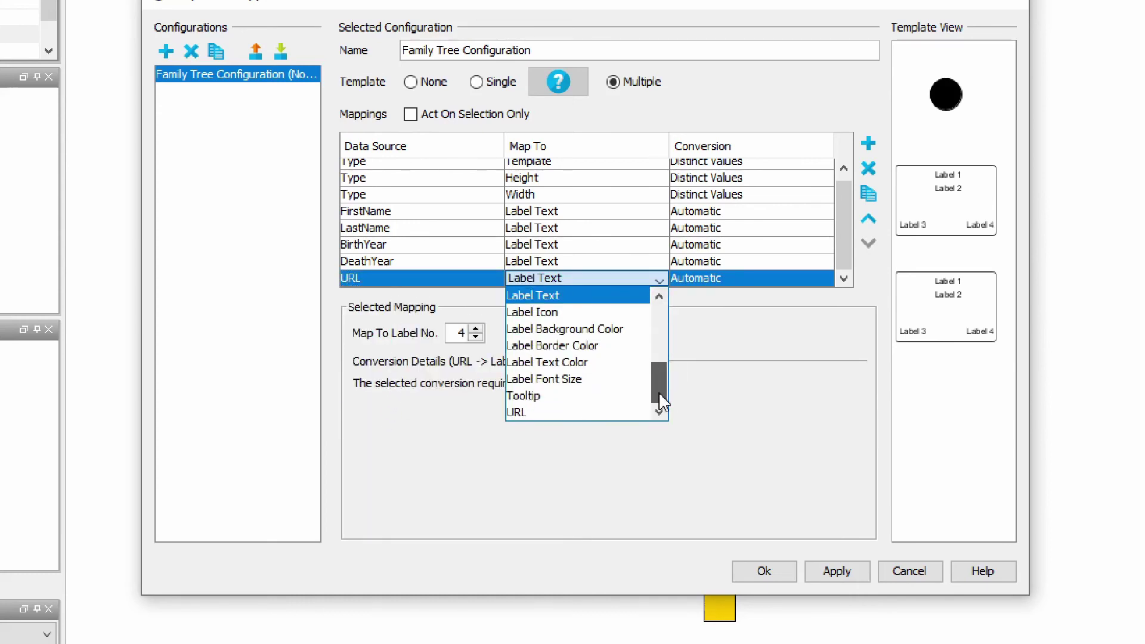
click(570, 416)
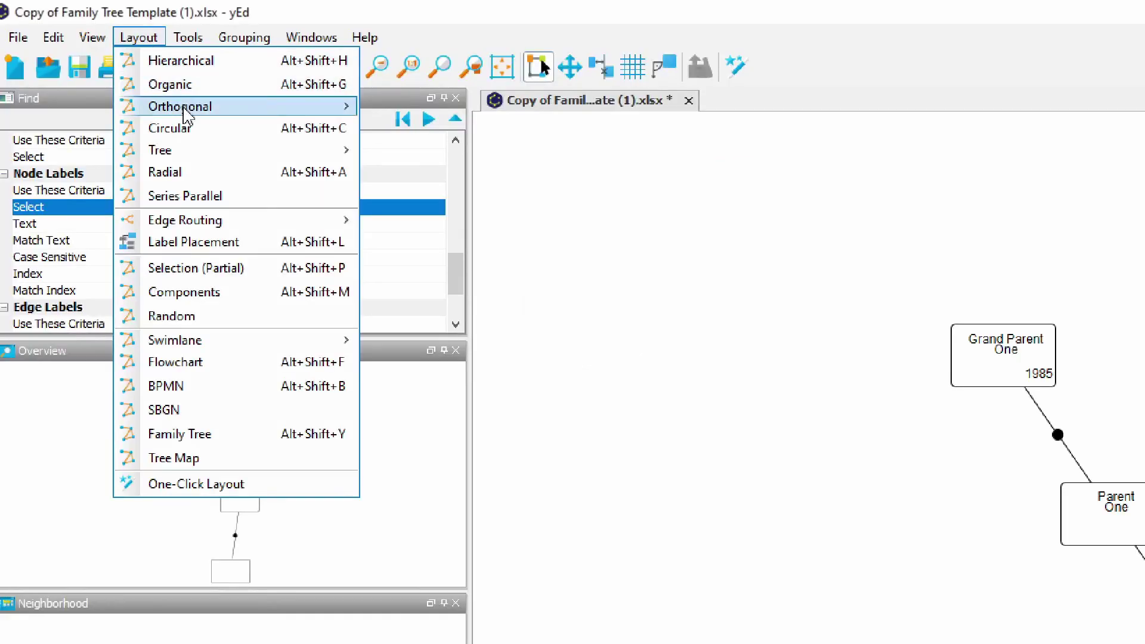
Dock the Family Tree layout settings beside the diagram and apply the layout.
click(198, 436)
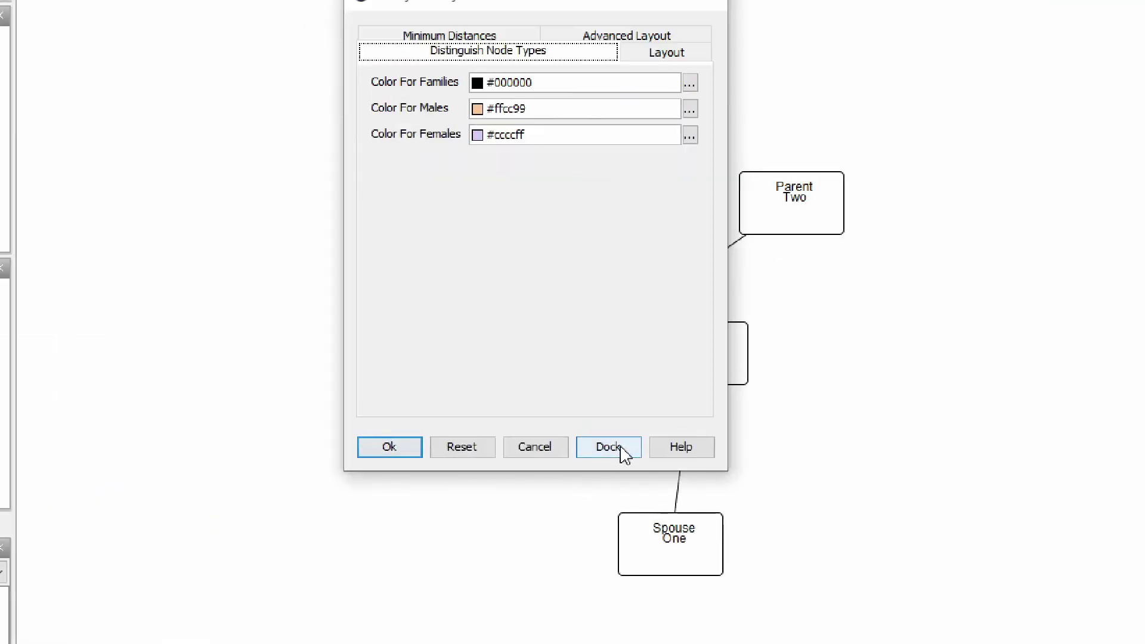
click(621, 448)
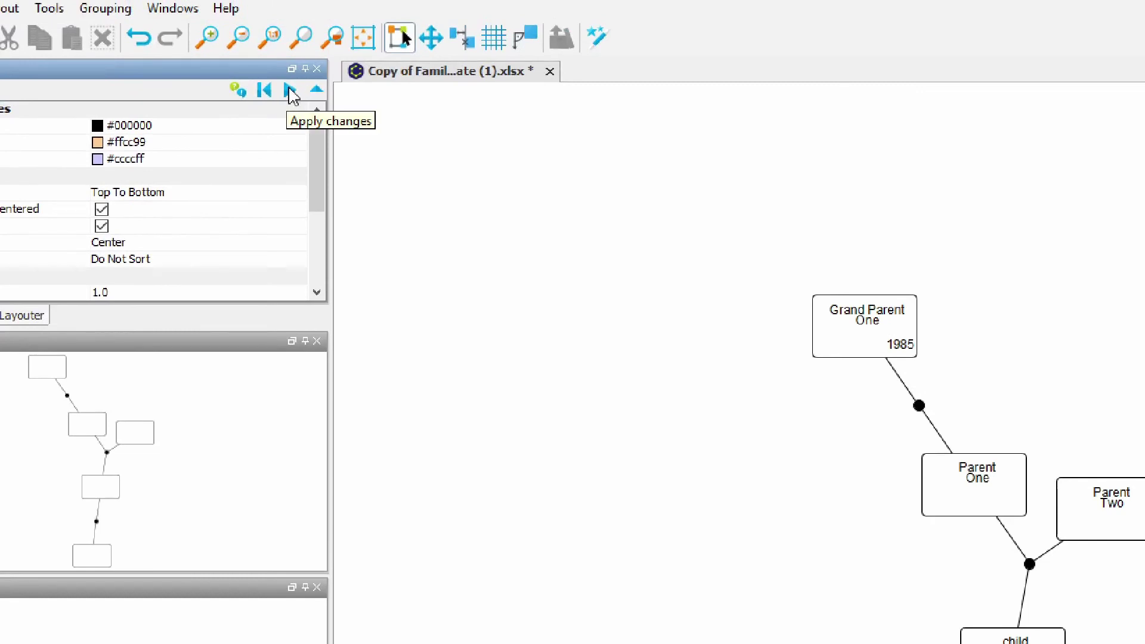
click(291, 91)
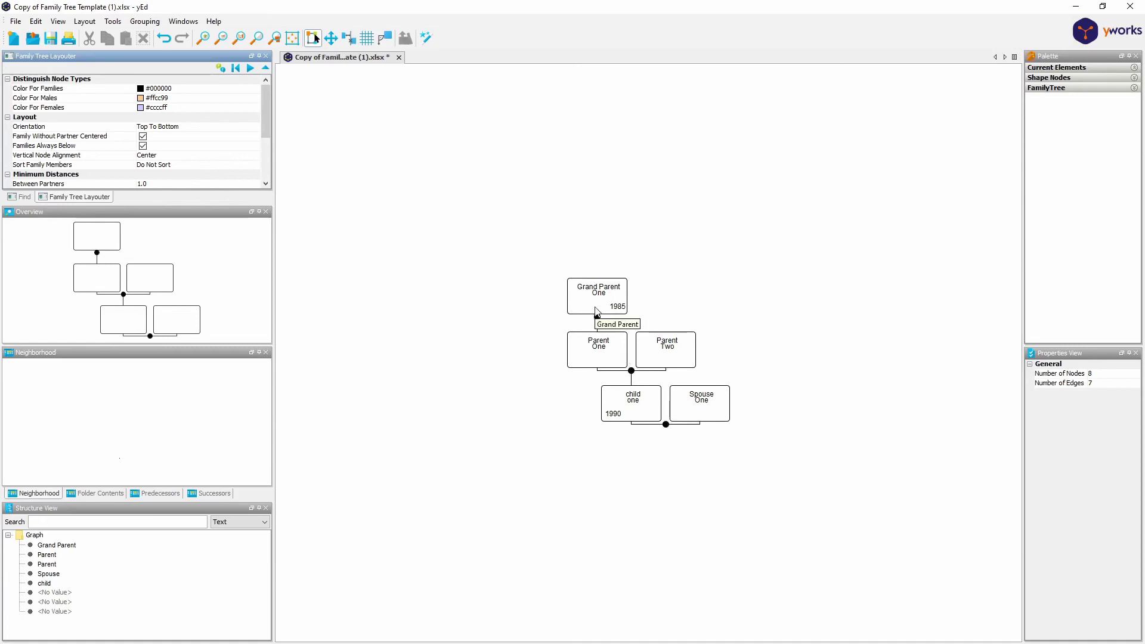
Reload the spreadsheet and tick Nodes > Use Configuration on the Presentation tab.
click(32, 39)
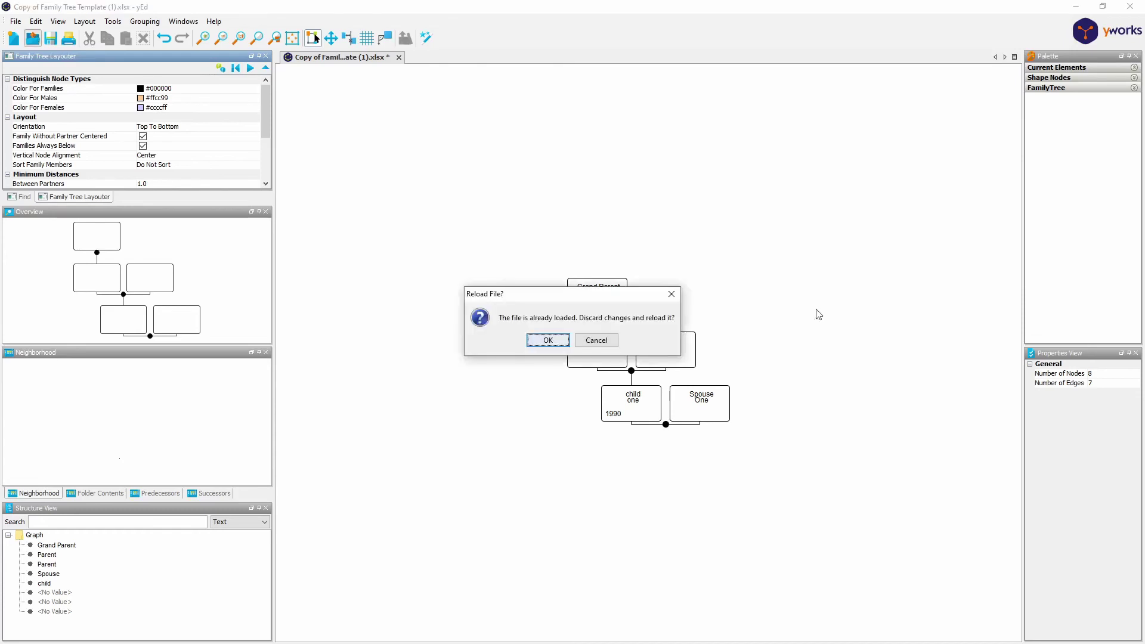
click(548, 341)
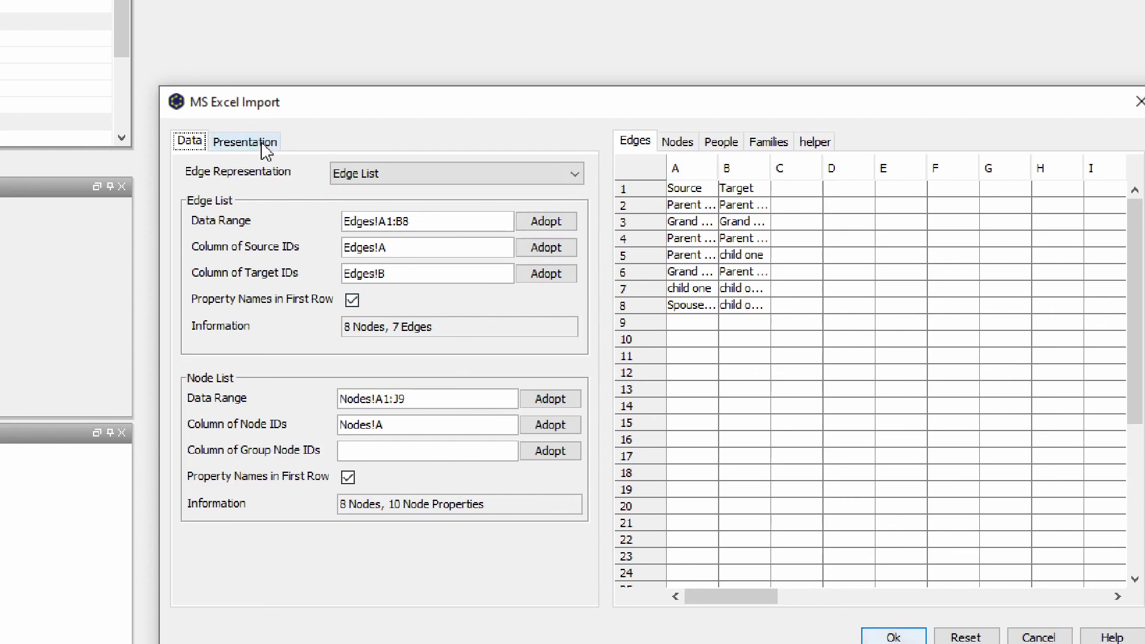
click(266, 151)
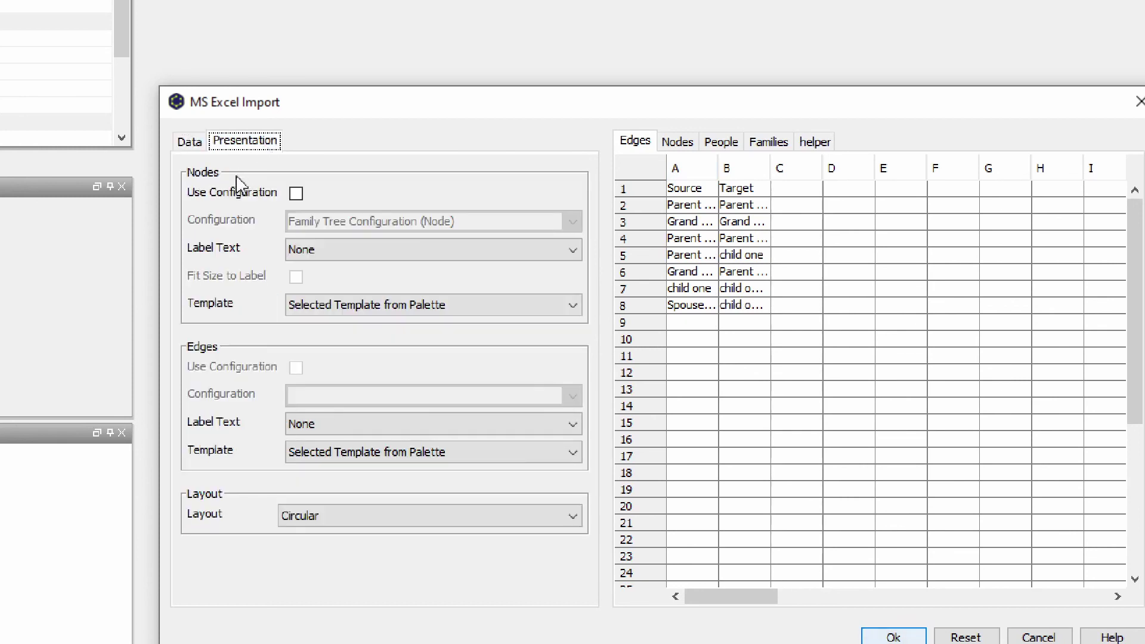
click(296, 194)
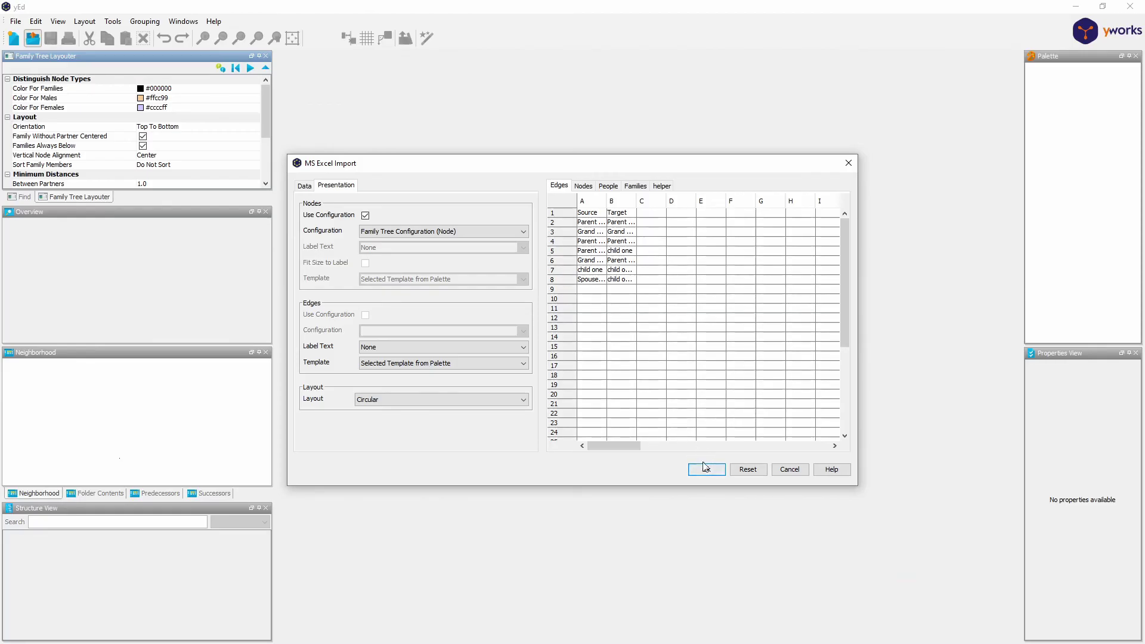
Confirm the Excel import, then apply the Family Tree layout top-to-bottom from Grand Parent One.
click(707, 469)
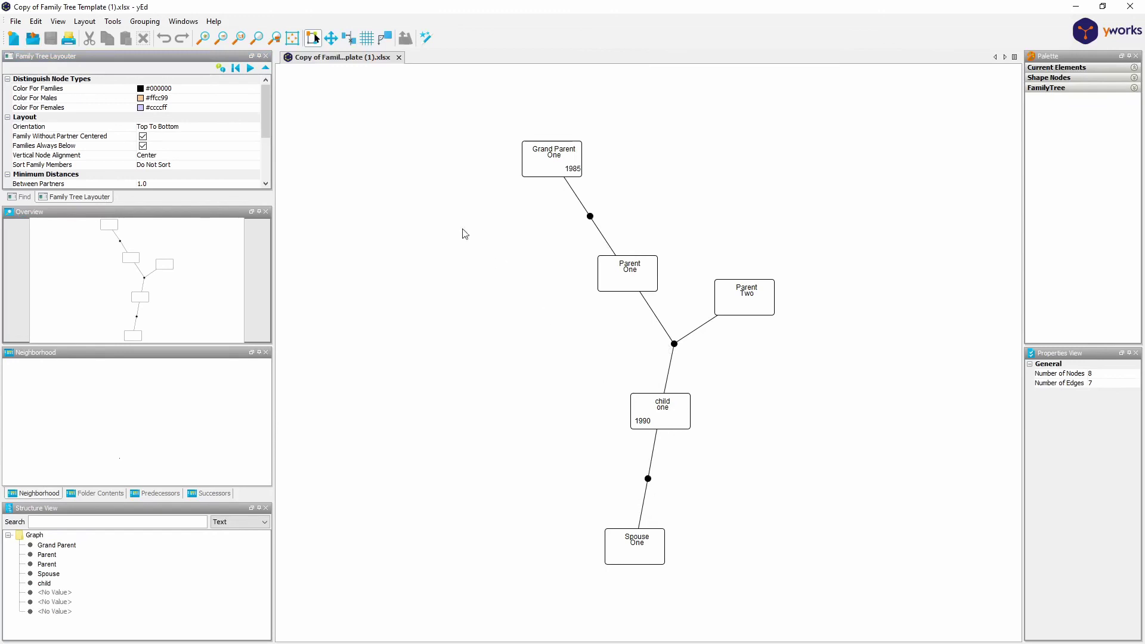
click(251, 69)
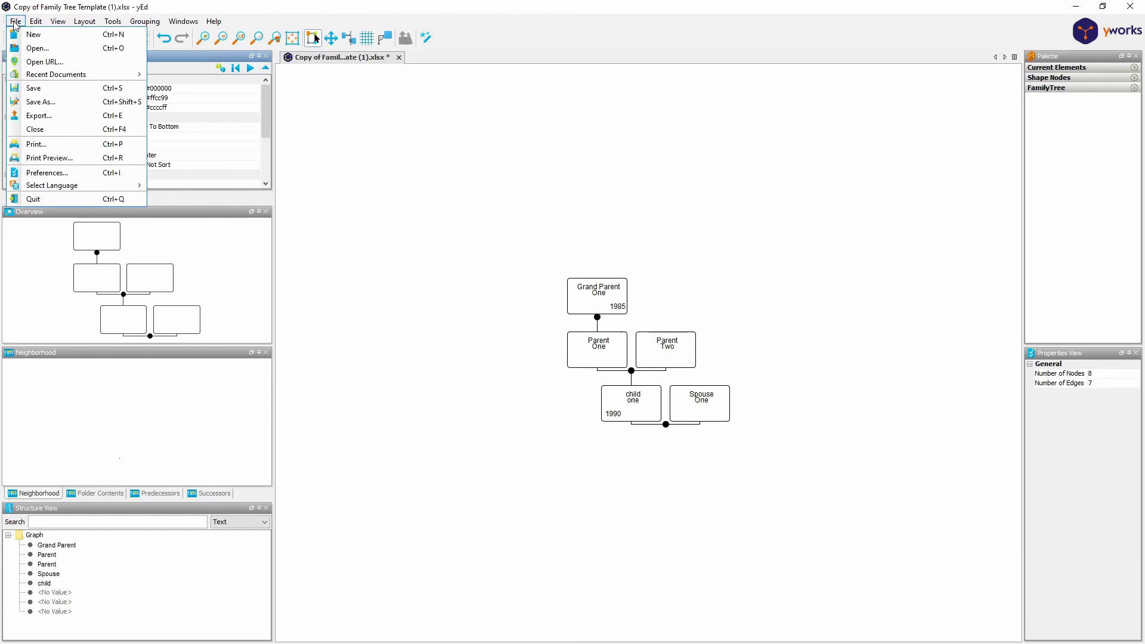
Export the diagram as 'Copy of Family Tree Template (1).svg' in SVG format.
click(41, 116)
click(851, 29)
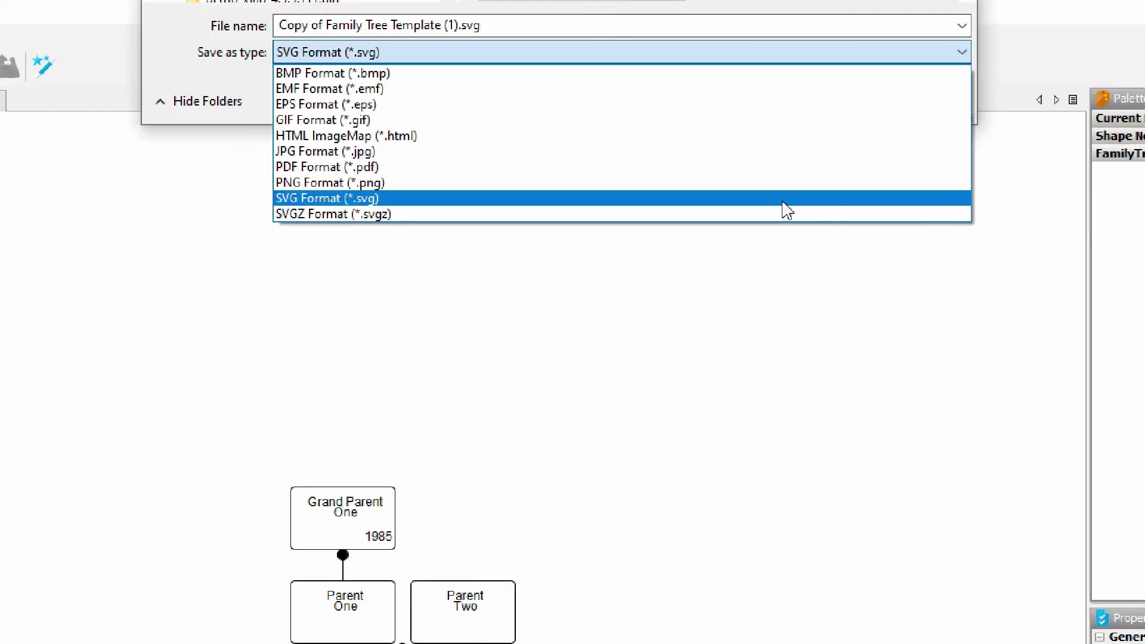